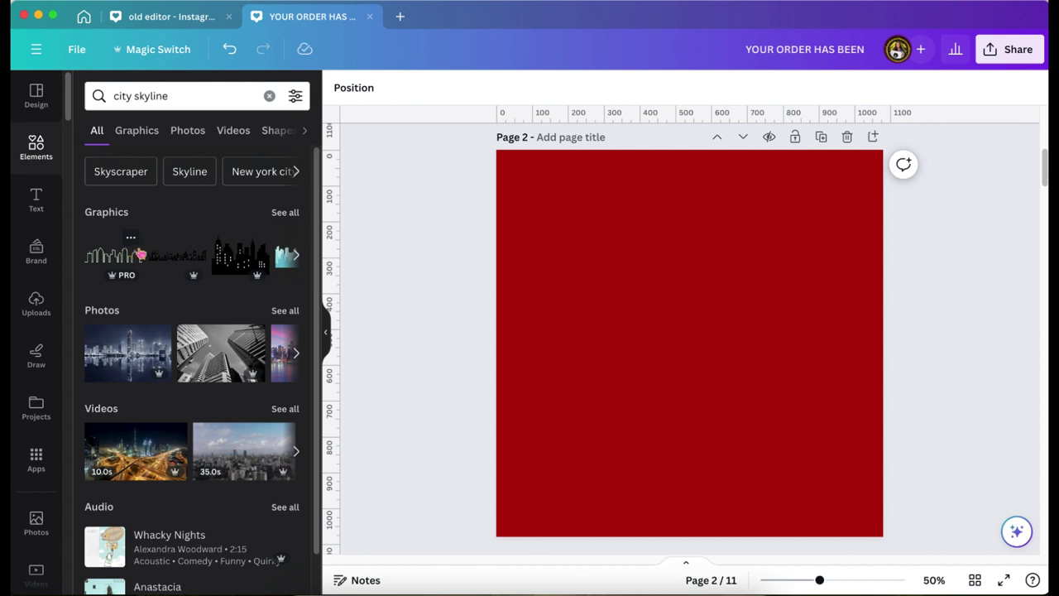
# Add the sunlit city skyline photo to page 2 and crop away the pavement below the buildings
pyautogui.click(284, 312)
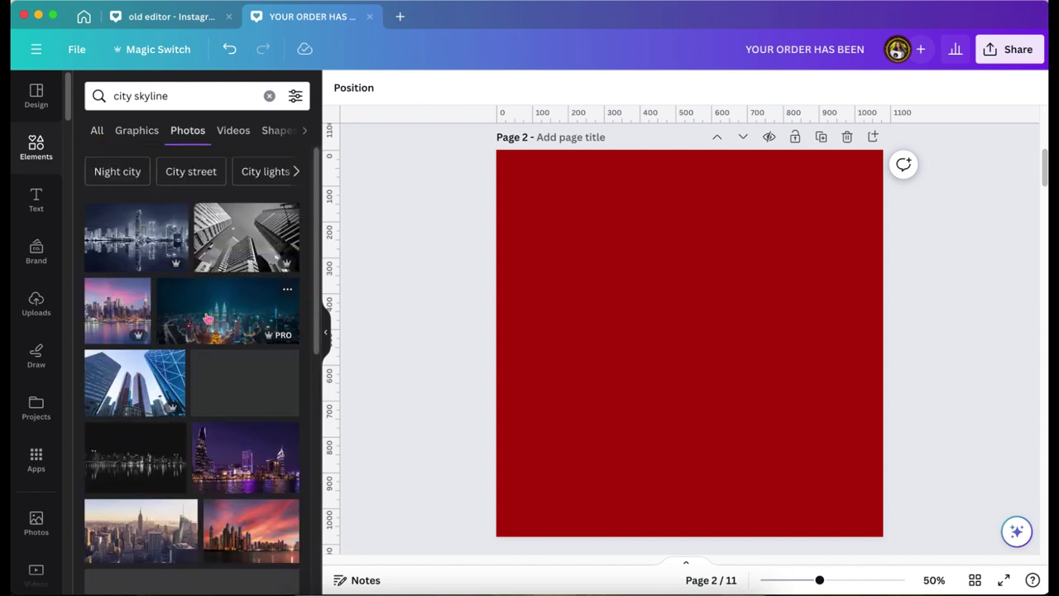
pyautogui.scroll(-2, 208, 317)
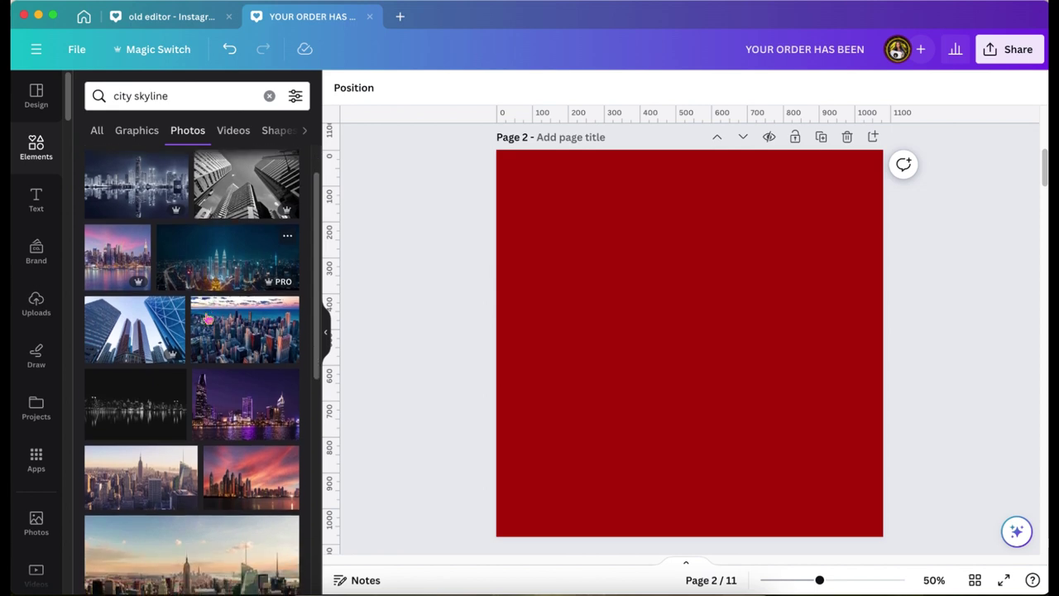
pyautogui.scroll(-3, 208, 319)
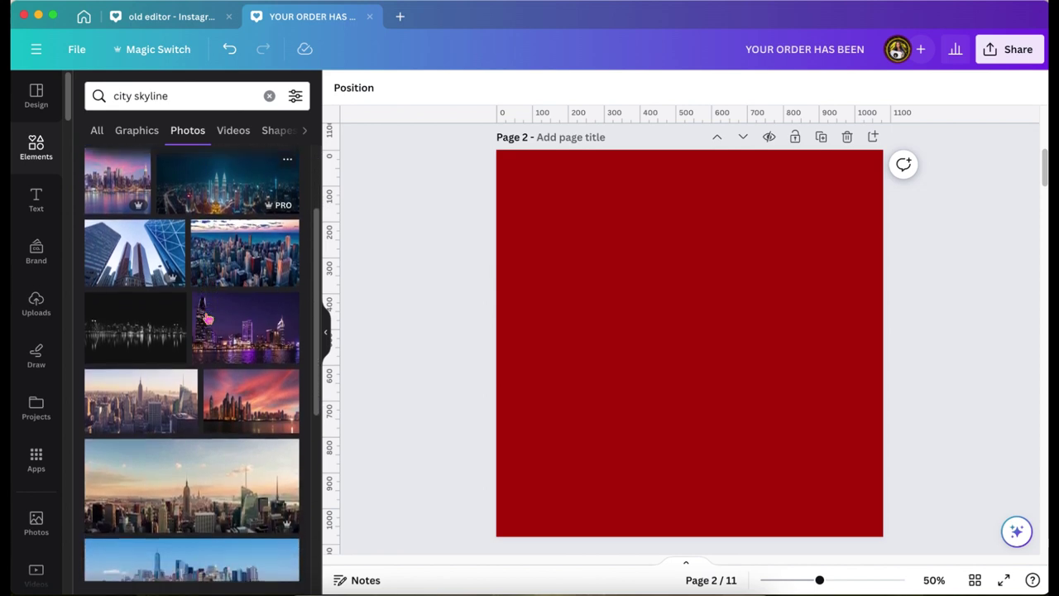
pyautogui.scroll(-1, 207, 319)
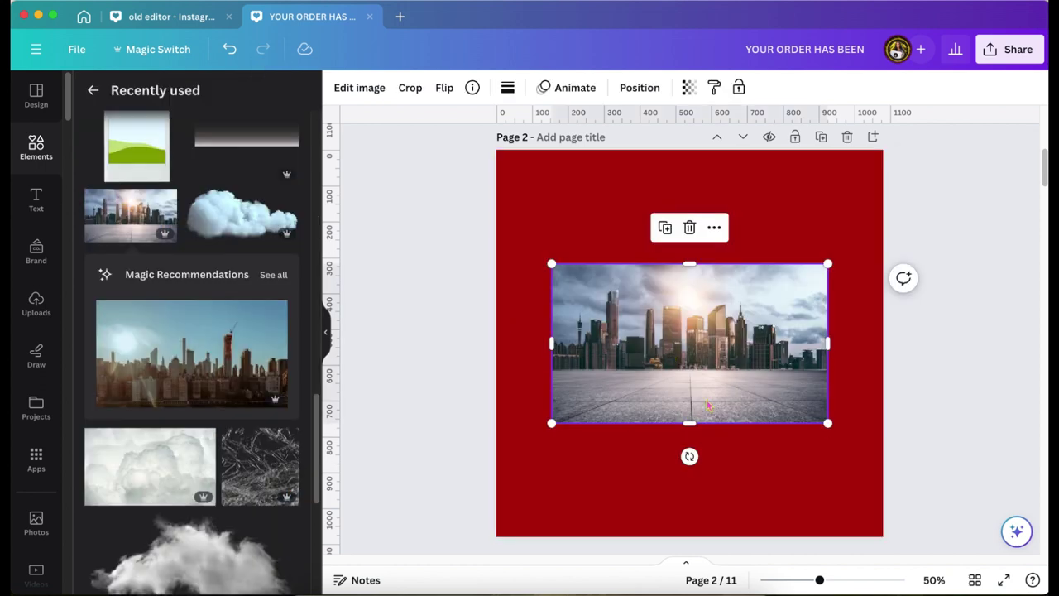
pyautogui.moveTo(689, 422); pyautogui.dragTo(687, 362)
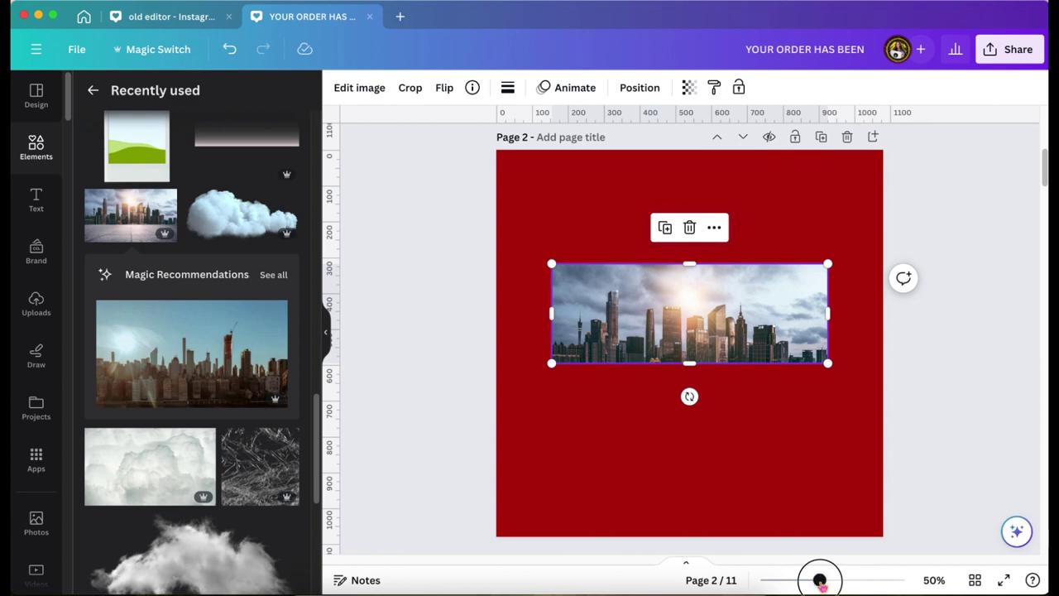
# Place the skyline photo along the top edge of page 2, spanning the full page width with the building bases included
pyautogui.moveTo(819, 579); pyautogui.dragTo(824, 580)
pyautogui.scroll(1, 771, 359)
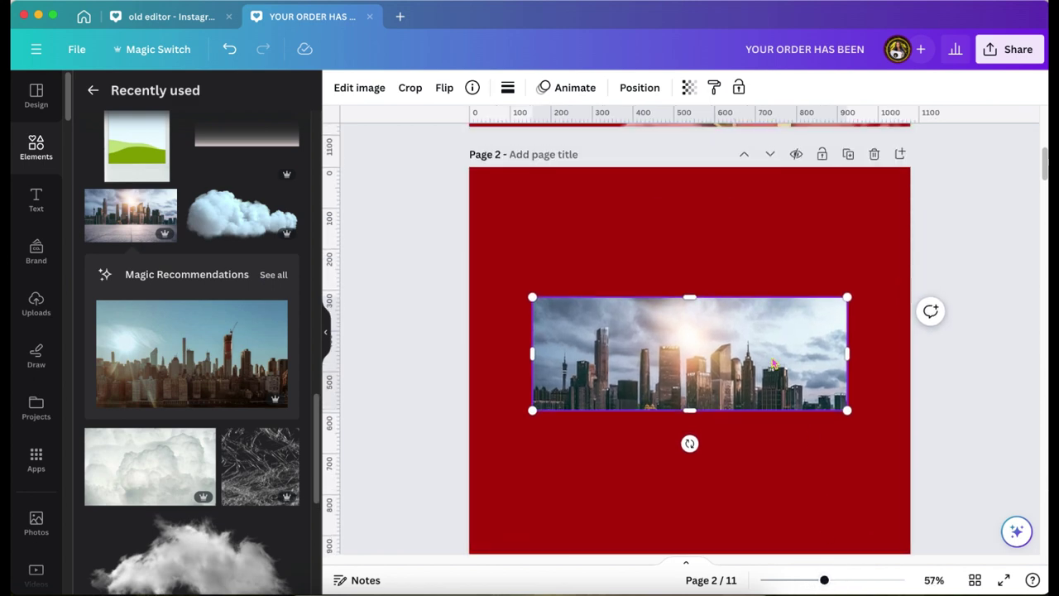
pyautogui.click(772, 357)
pyautogui.moveTo(771, 357); pyautogui.dragTo(707, 231)
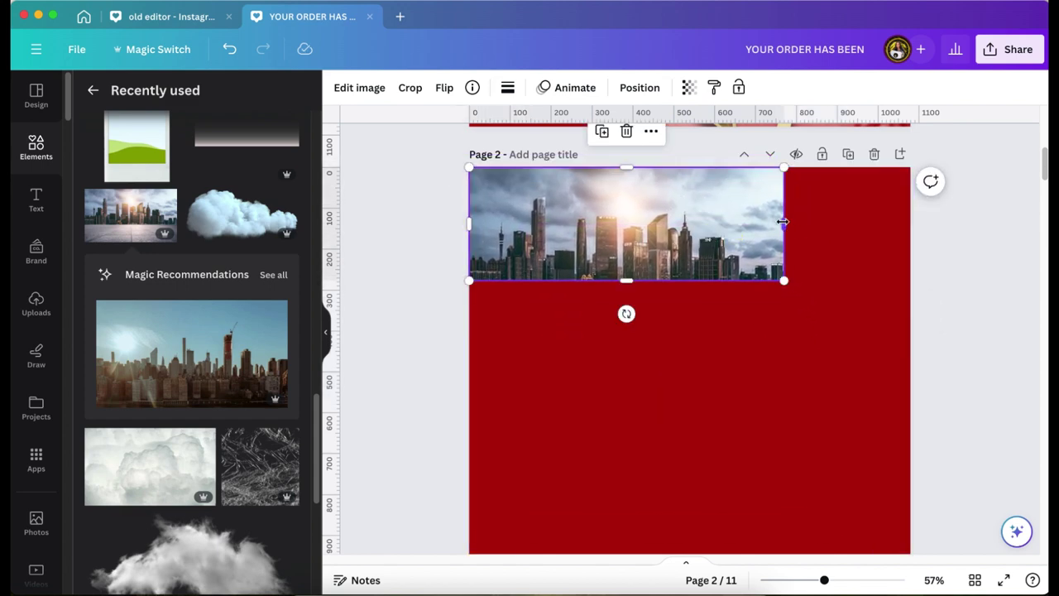
pyautogui.moveTo(817, 220); pyautogui.dragTo(919, 224)
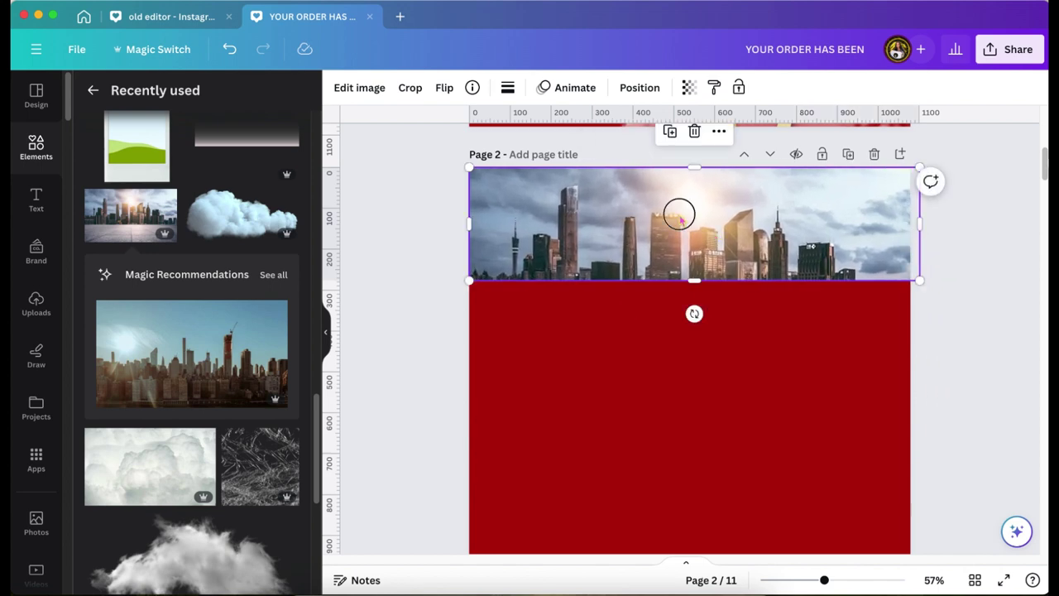
pyautogui.moveTo(678, 214); pyautogui.dragTo(678, 199)
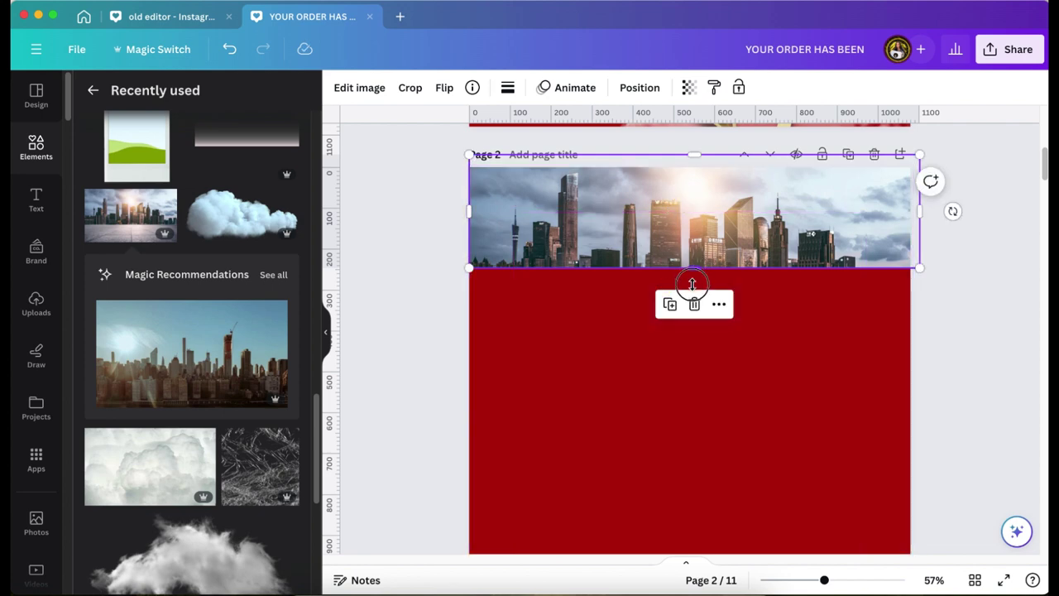
pyautogui.moveTo(692, 284)
pyautogui.mouseDown()
pyautogui.moveTo(692, 314)
pyautogui.moveTo(692, 299)
pyautogui.mouseUp()
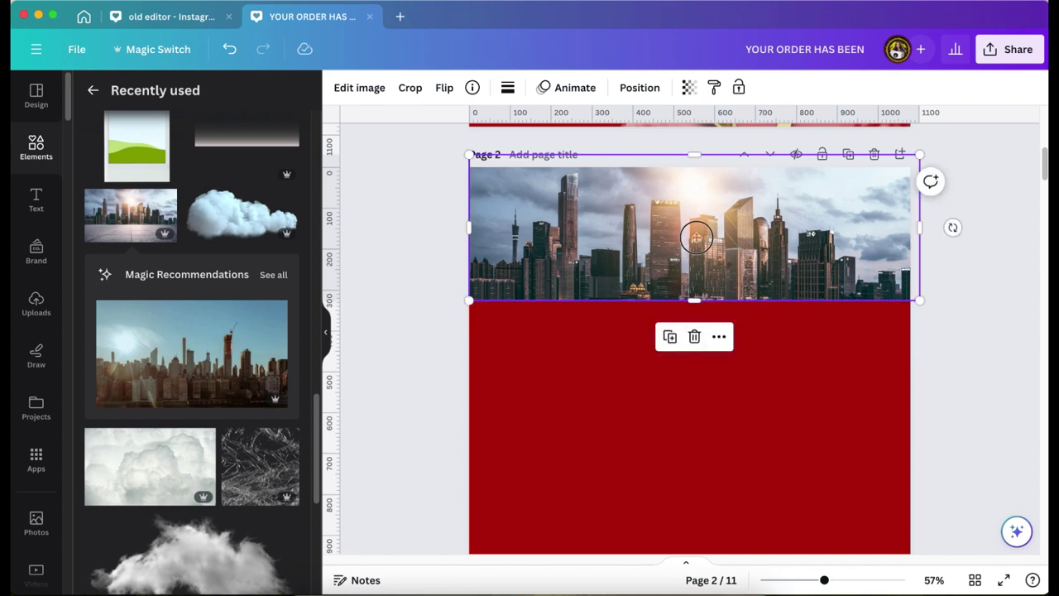
pyautogui.moveTo(695, 238)
pyautogui.mouseDown()
pyautogui.moveTo(686, 229)
pyautogui.moveTo(694, 238)
pyautogui.mouseUp()
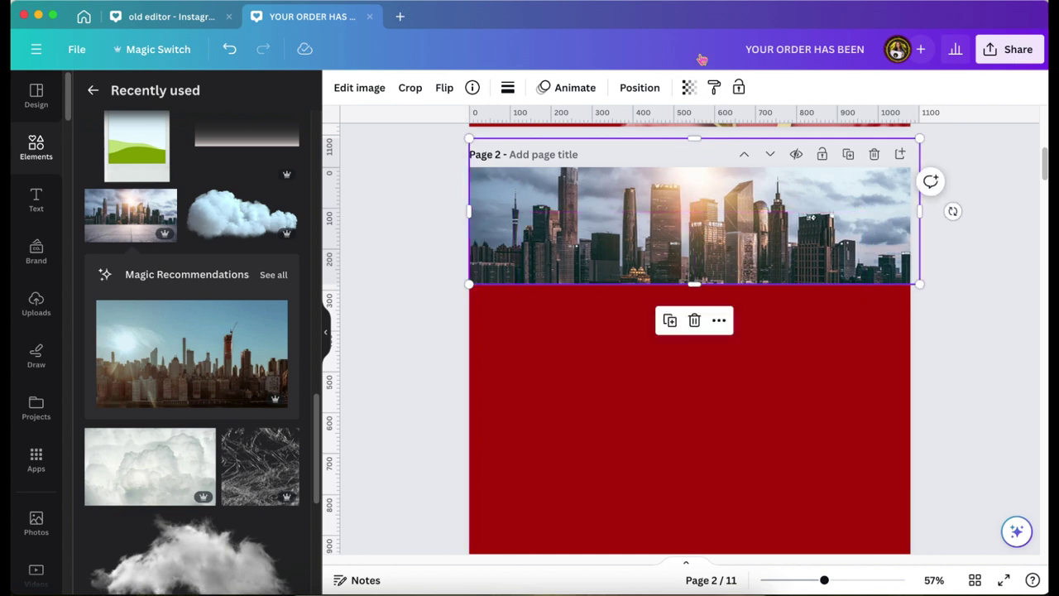
# Fade the skyline photo on page 2 into the red background by lowering its transparency value
pyautogui.click(687, 87)
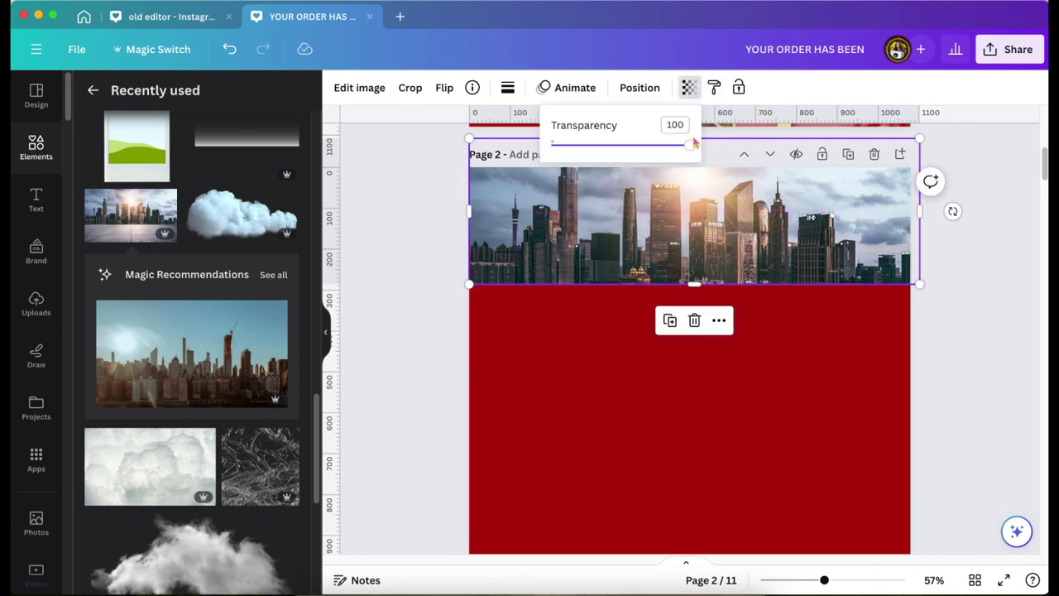
pyautogui.moveTo(693, 143); pyautogui.dragTo(593, 143)
pyautogui.click(428, 215)
# Check the transparency value of the skyline photo behind the heading on page 1
pyautogui.scroll(10, 428, 215)
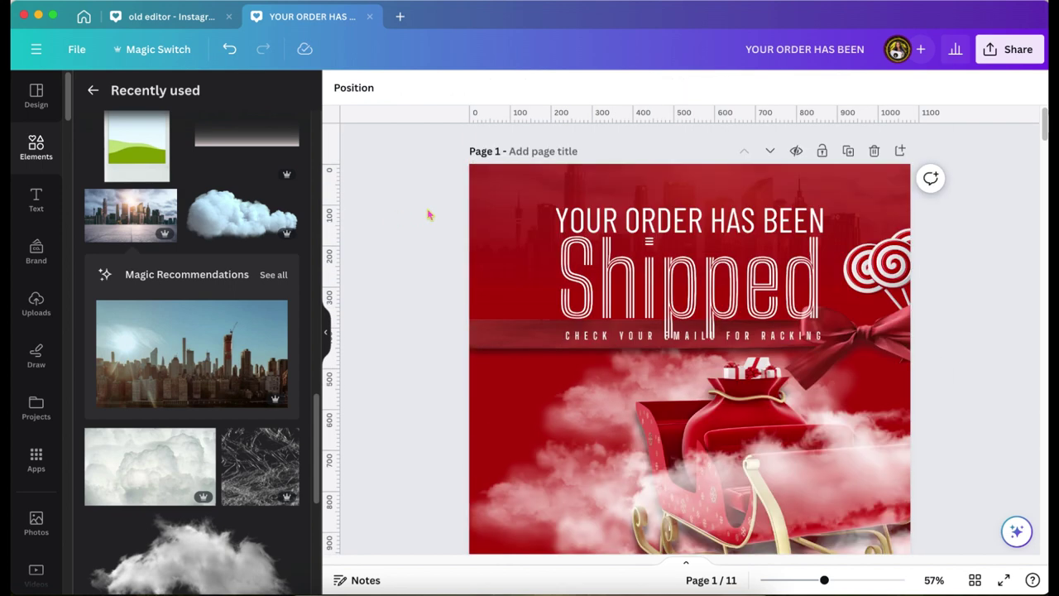
pyautogui.click(536, 196)
pyautogui.click(688, 88)
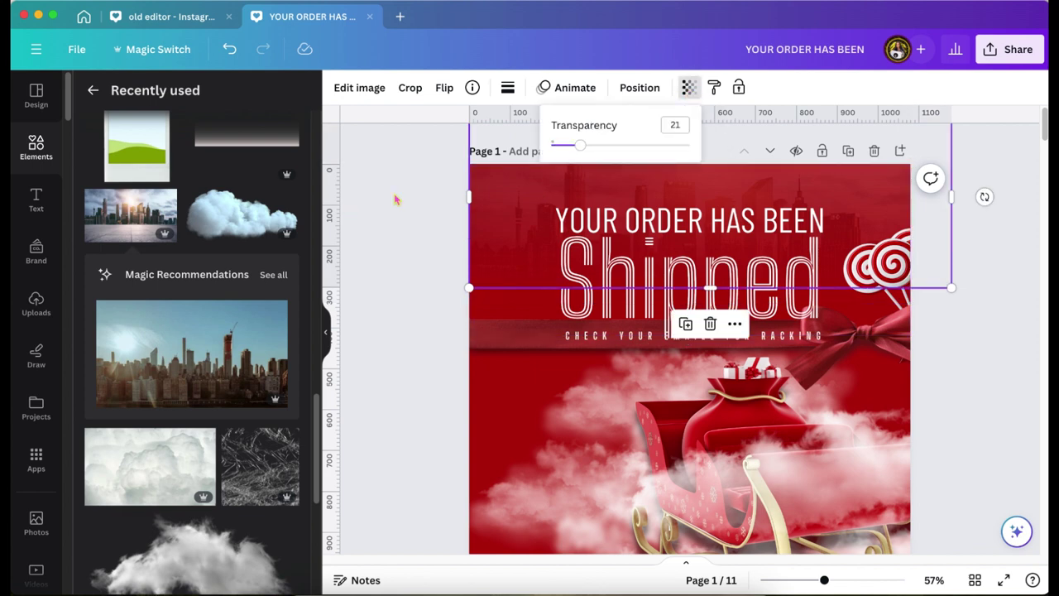
pyautogui.click(395, 199)
pyautogui.scroll(-10, 397, 196)
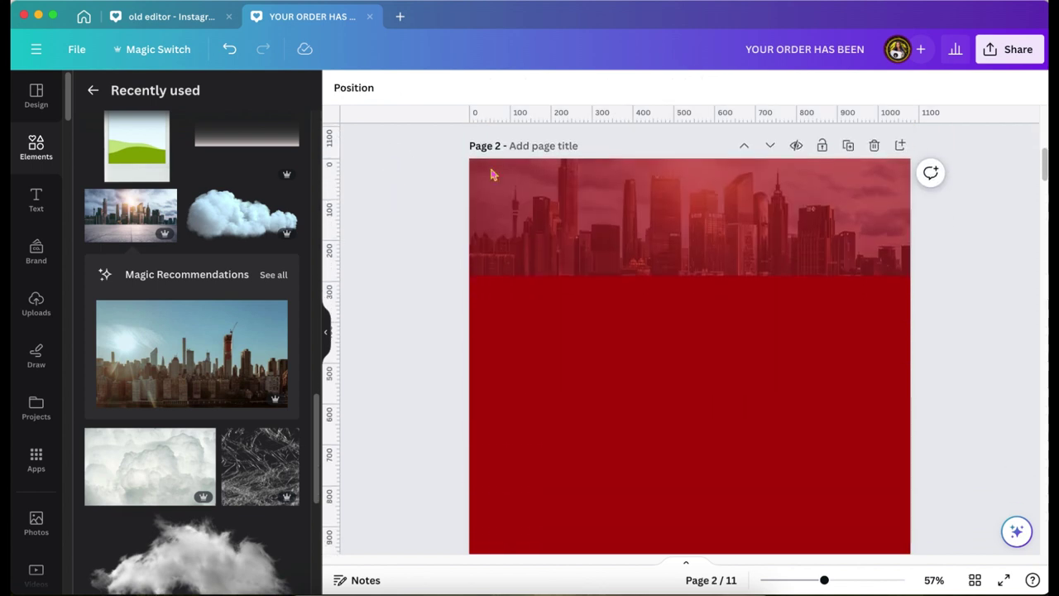
# Set the transparency of the skyline photo on page 2 to 21
pyautogui.click(626, 139)
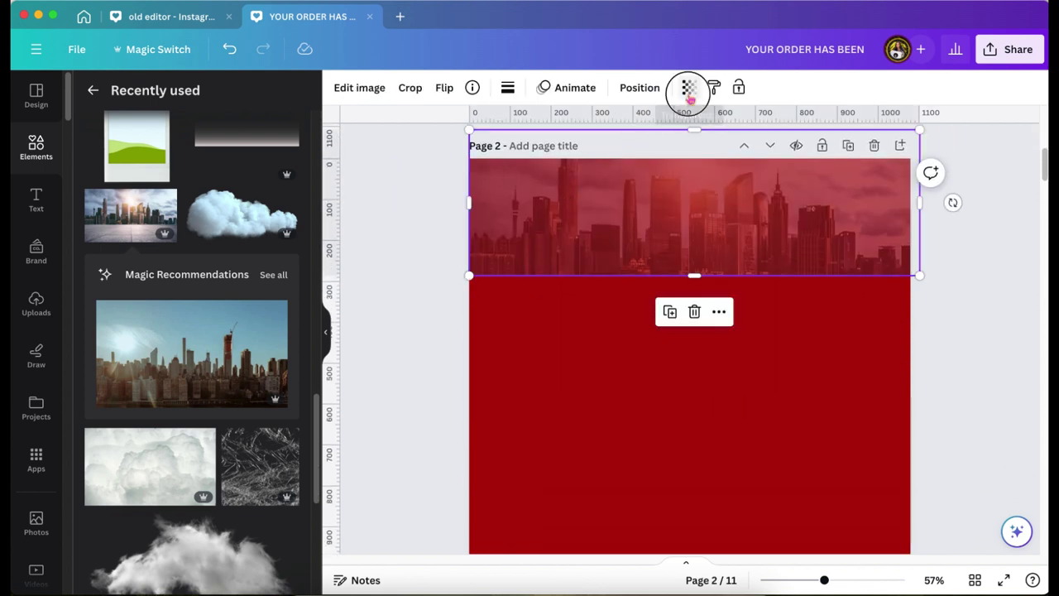
pyautogui.click(689, 88)
pyautogui.moveTo(595, 146); pyautogui.dragTo(580, 146)
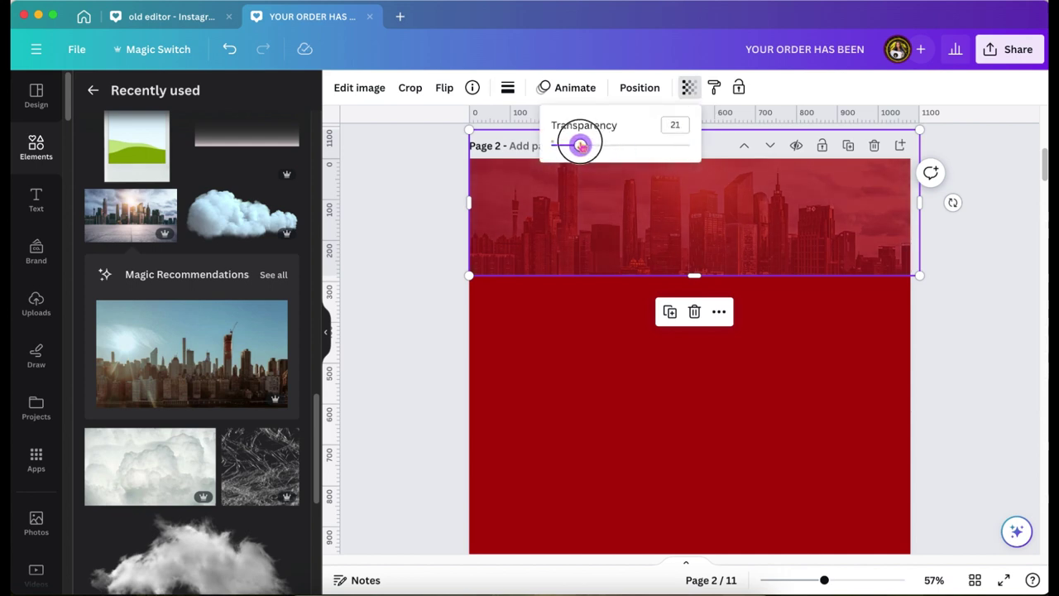
pyautogui.click(420, 197)
pyautogui.click(420, 197)
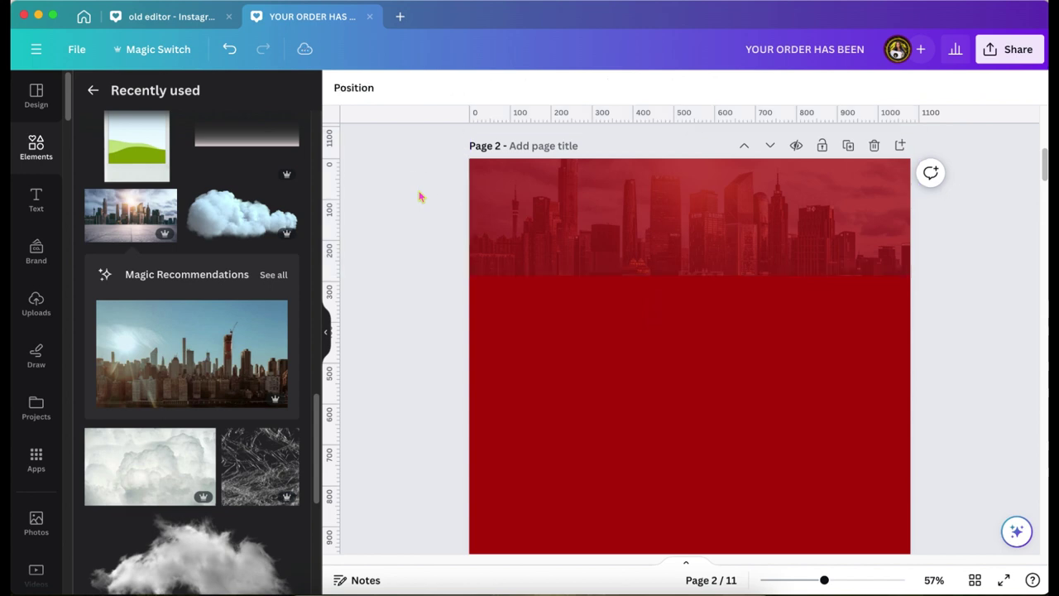
# Add the recently used graphic "Gradient That Fades To Transparency" to page 2
pyautogui.scroll(3, 267, 222)
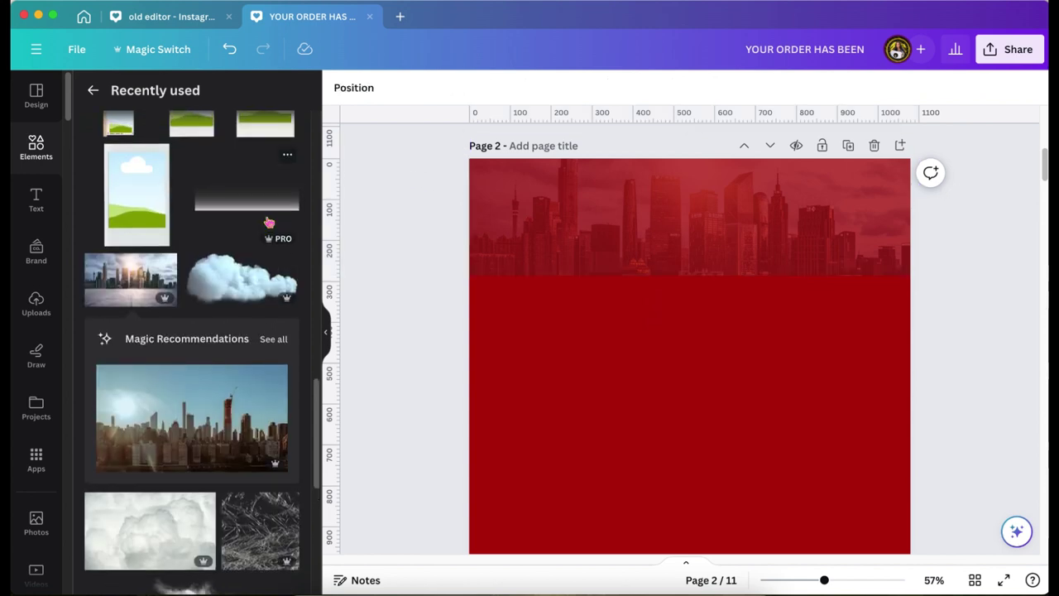
pyautogui.click(289, 195)
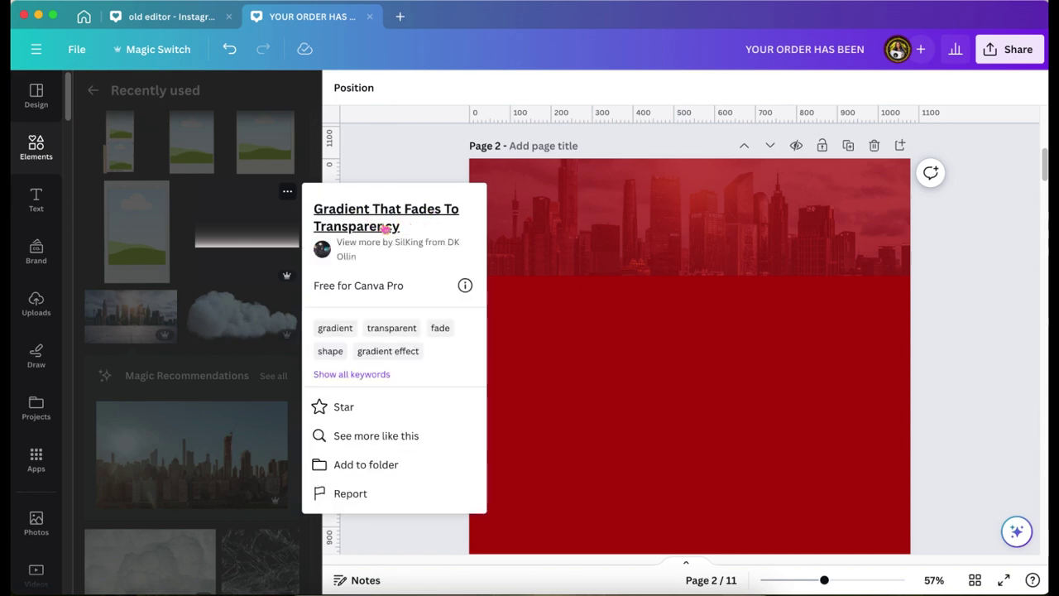
pyautogui.click(245, 237)
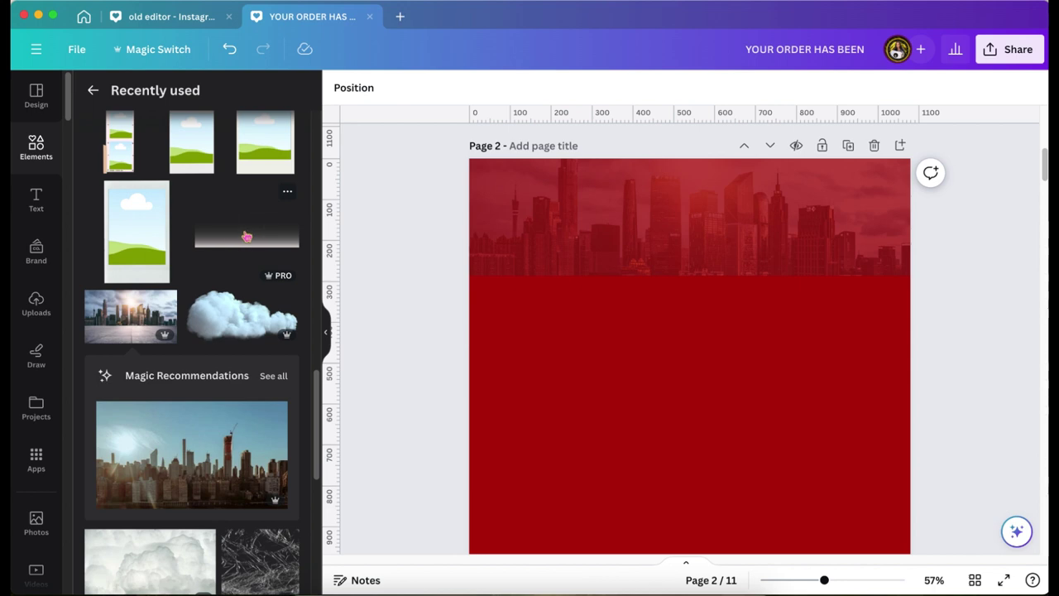
pyautogui.click(246, 238)
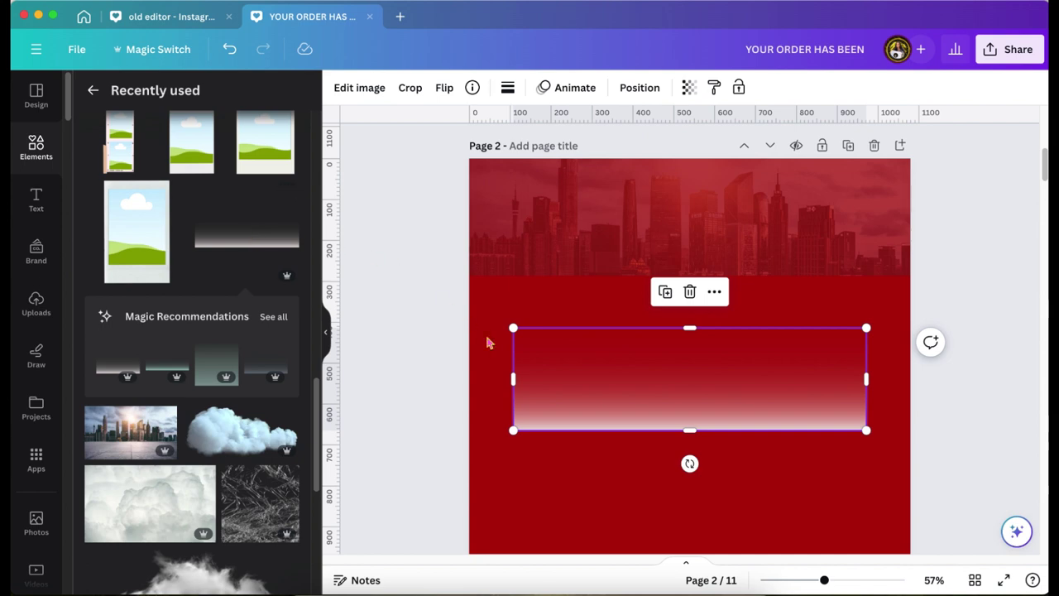
# Move the gradient over the skyline photo and enlarge it to span the full page width
pyautogui.moveTo(620, 350); pyautogui.dragTo(613, 251)
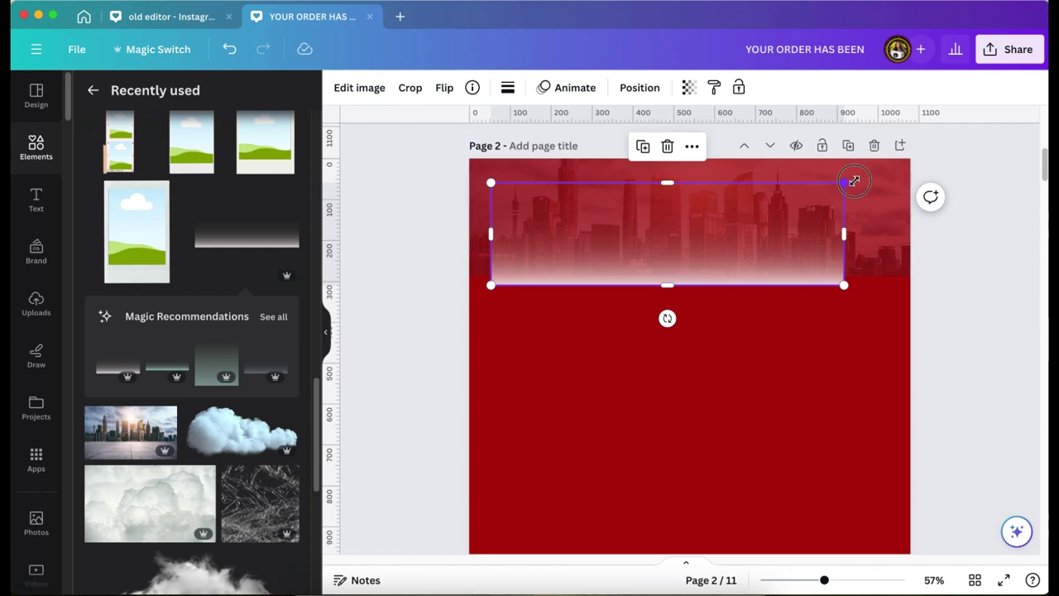
pyautogui.moveTo(844, 182); pyautogui.dragTo(910, 163)
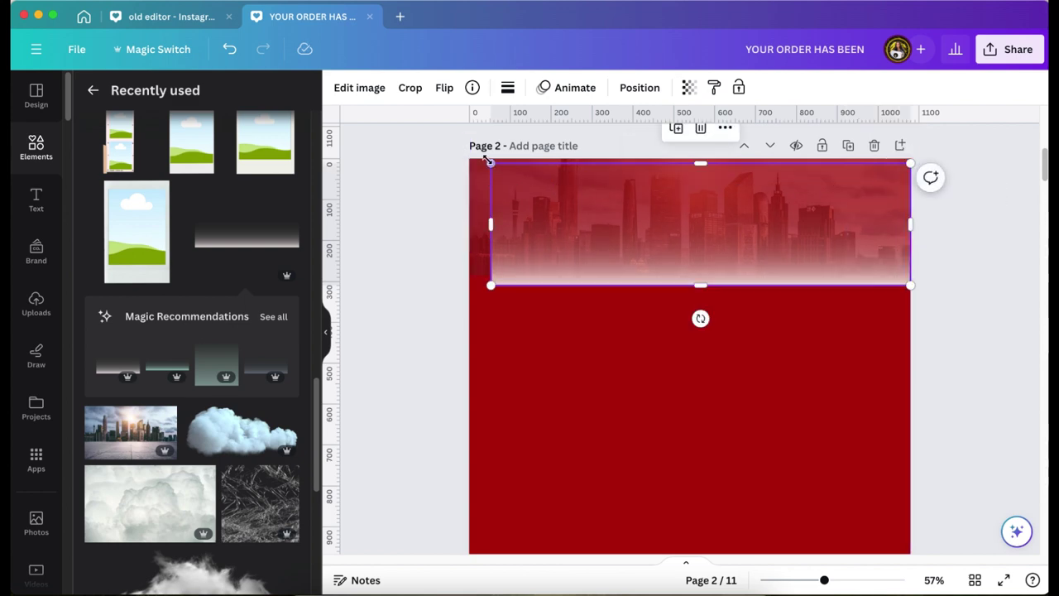
pyautogui.moveTo(490, 163); pyautogui.dragTo(467, 157)
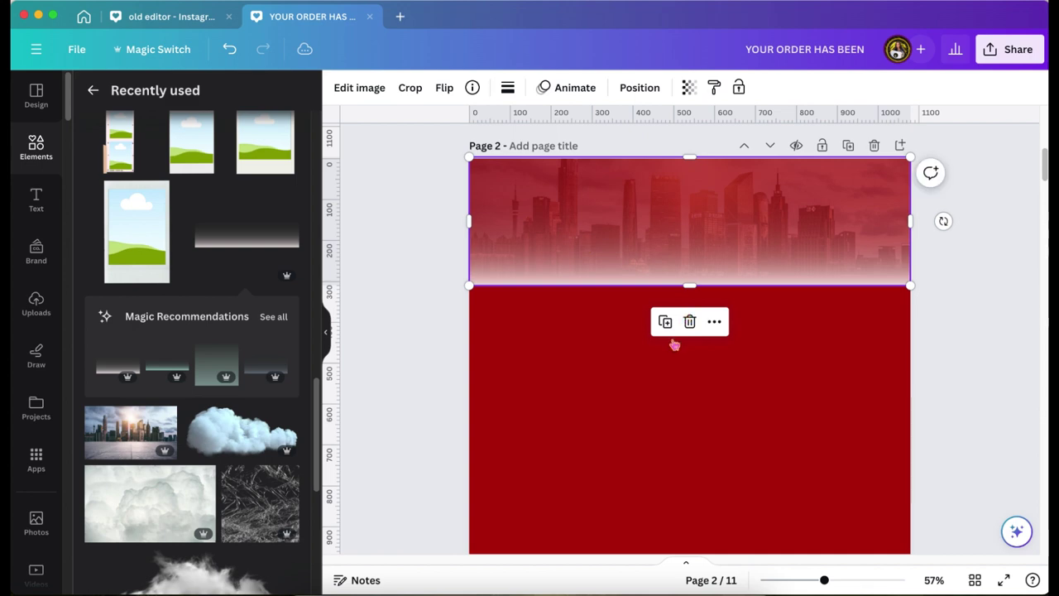
# Duplicate the gradient into the empty red area below the skyline and flip the original gradient vertically
pyautogui.click(668, 323)
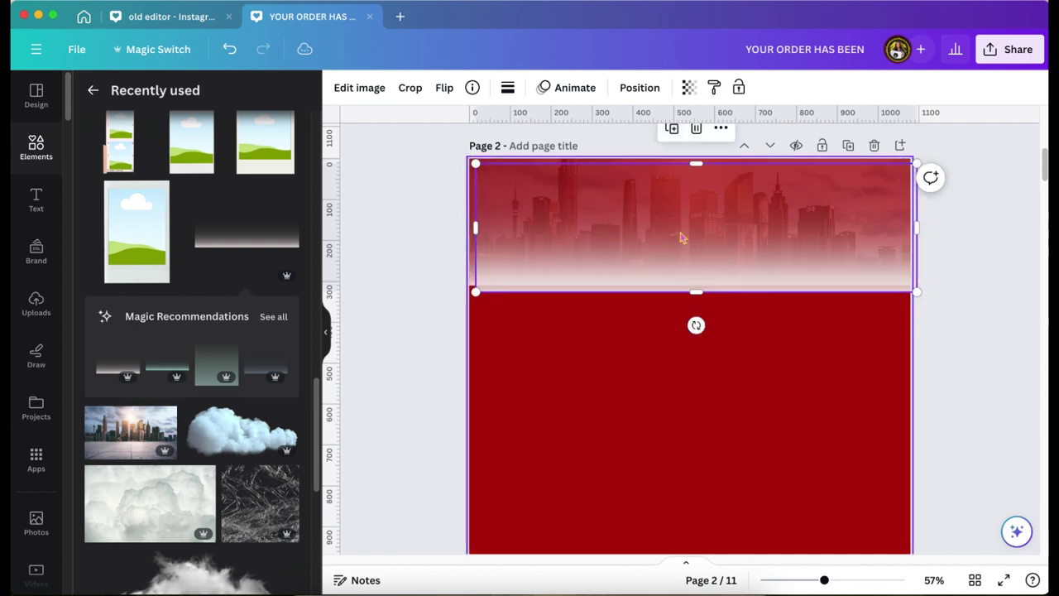
pyautogui.moveTo(680, 233); pyautogui.dragTo(684, 436)
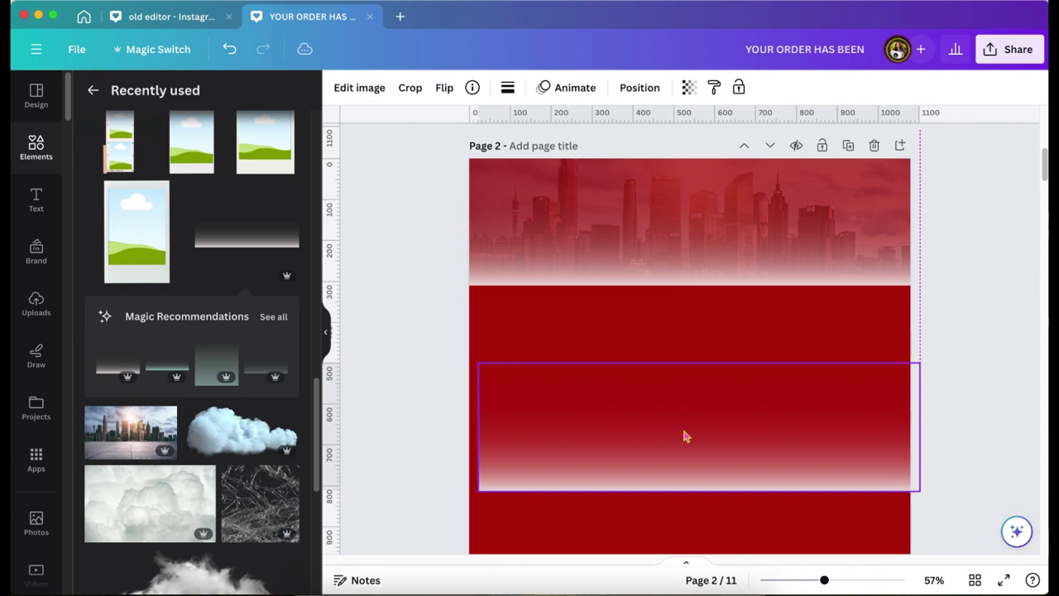
pyautogui.click(677, 230)
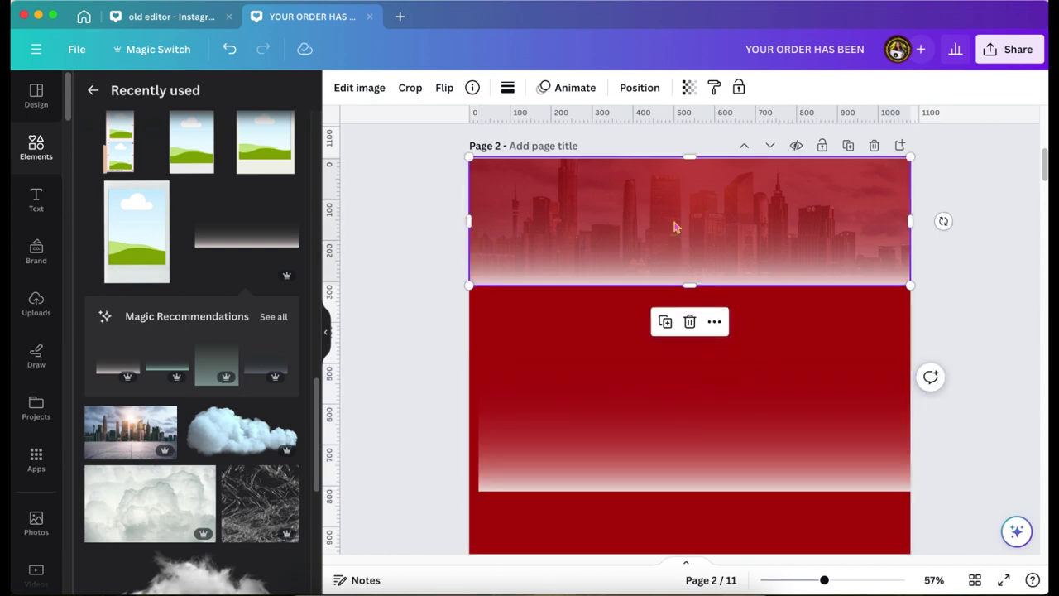
pyautogui.click(445, 89)
pyautogui.click(469, 163)
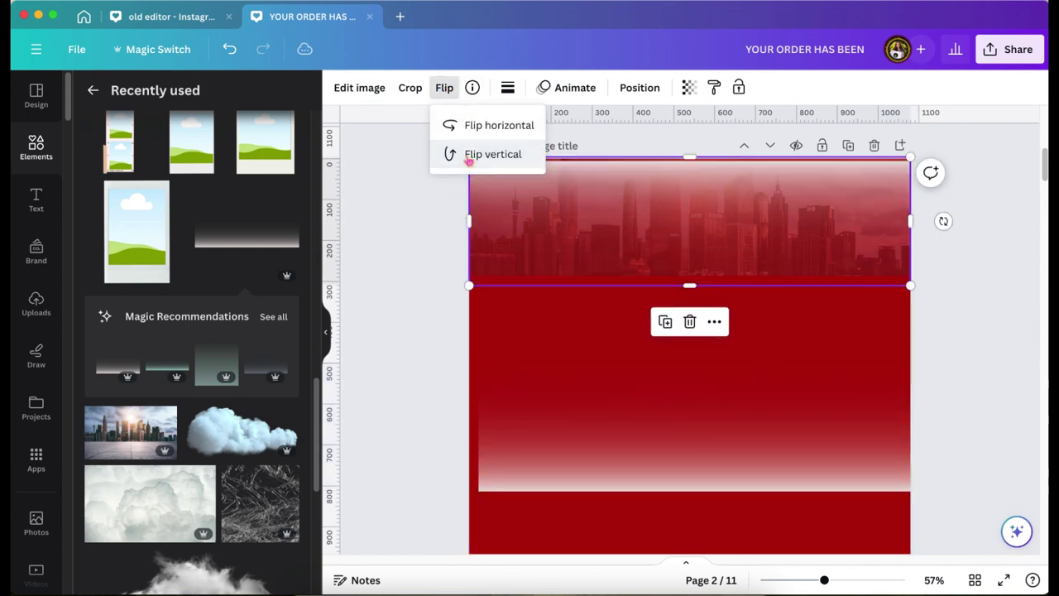
pyautogui.click(421, 243)
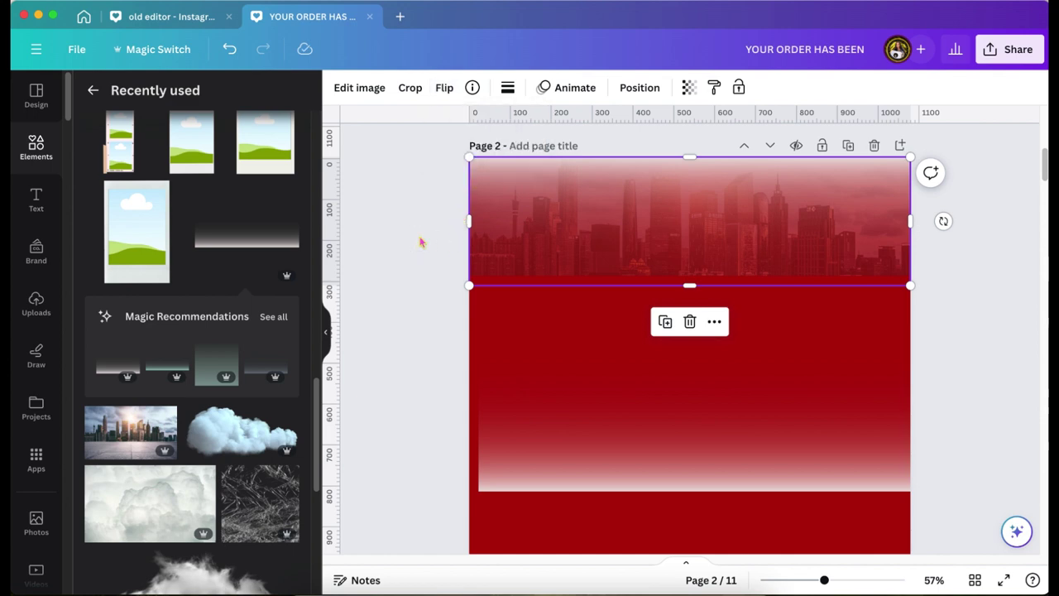
# Give the flipped gradient over the skyline a Cherry duotone and set its shadows to the page's red, #B40B08
pyautogui.click(359, 88)
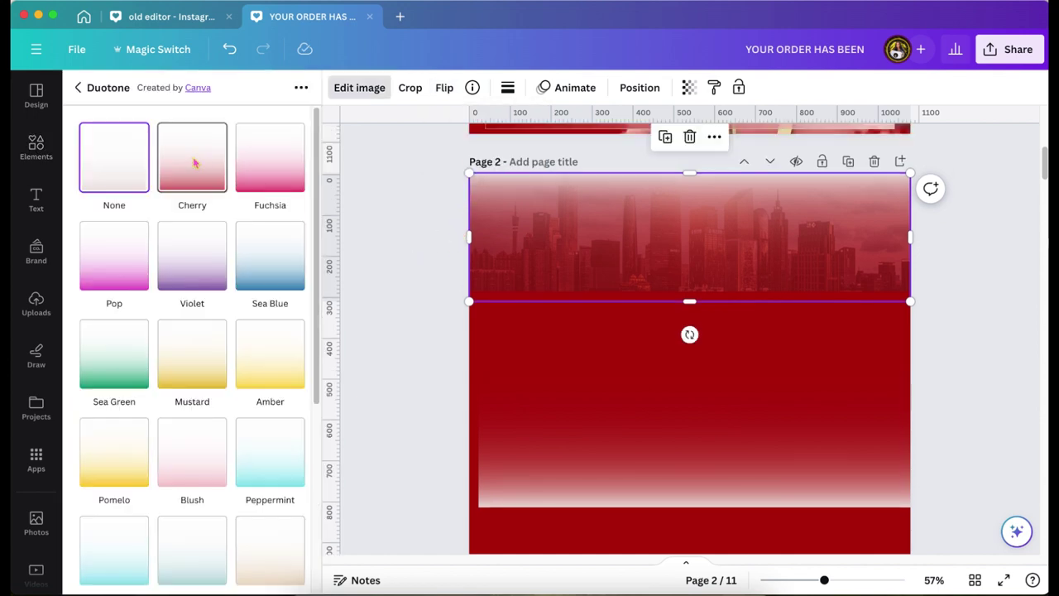
pyautogui.click(194, 162)
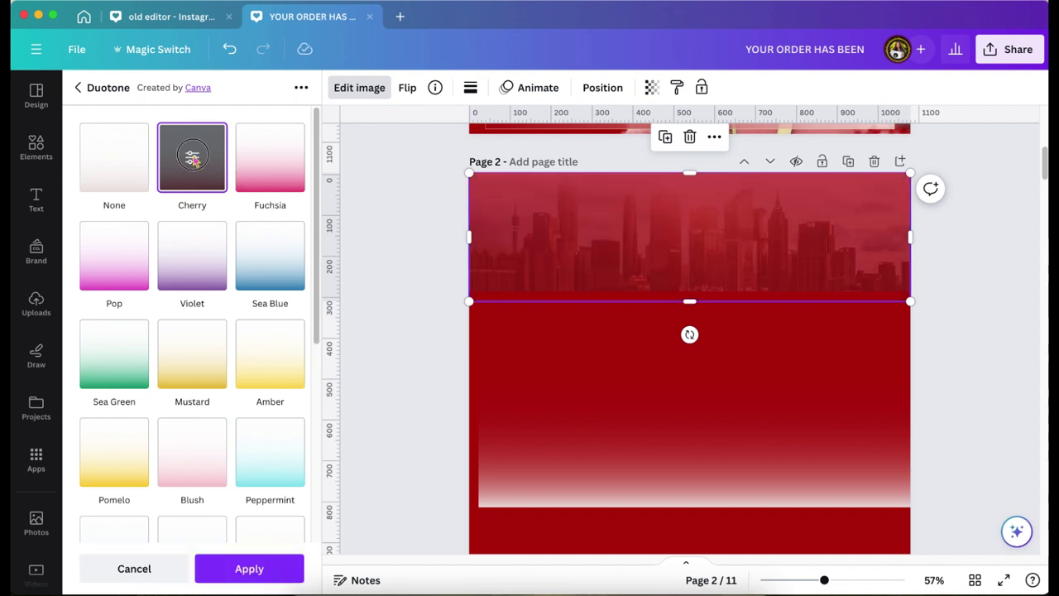
pyautogui.click(193, 159)
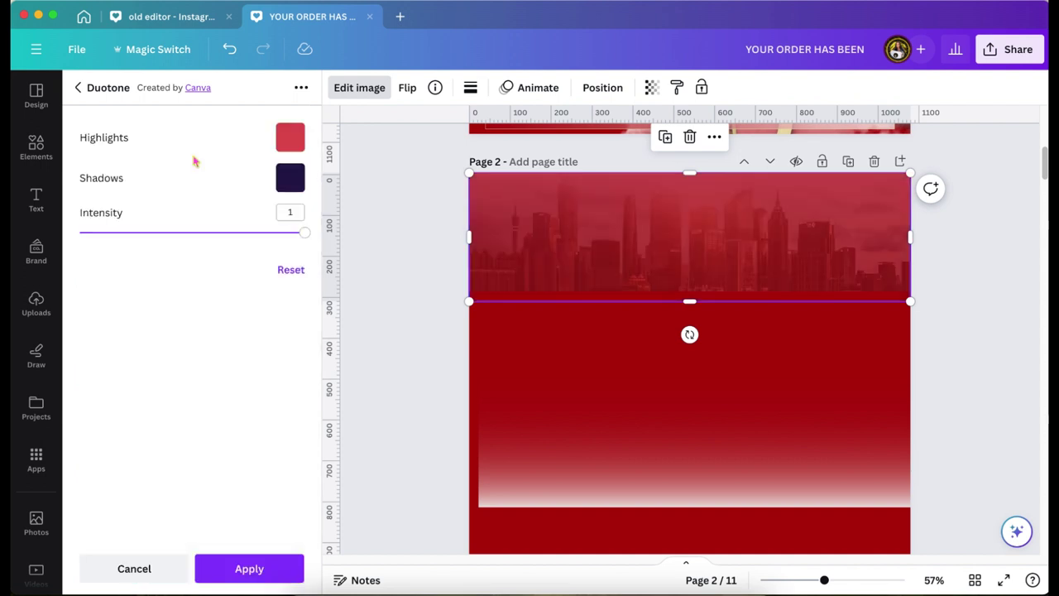
pyautogui.click(290, 179)
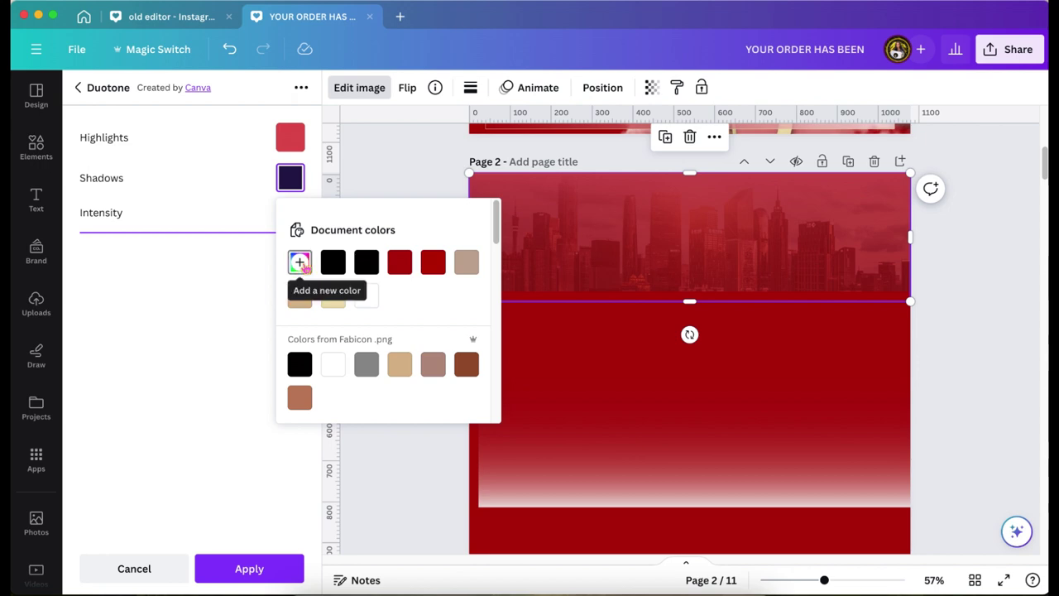
pyautogui.click(300, 262)
pyautogui.click(486, 414)
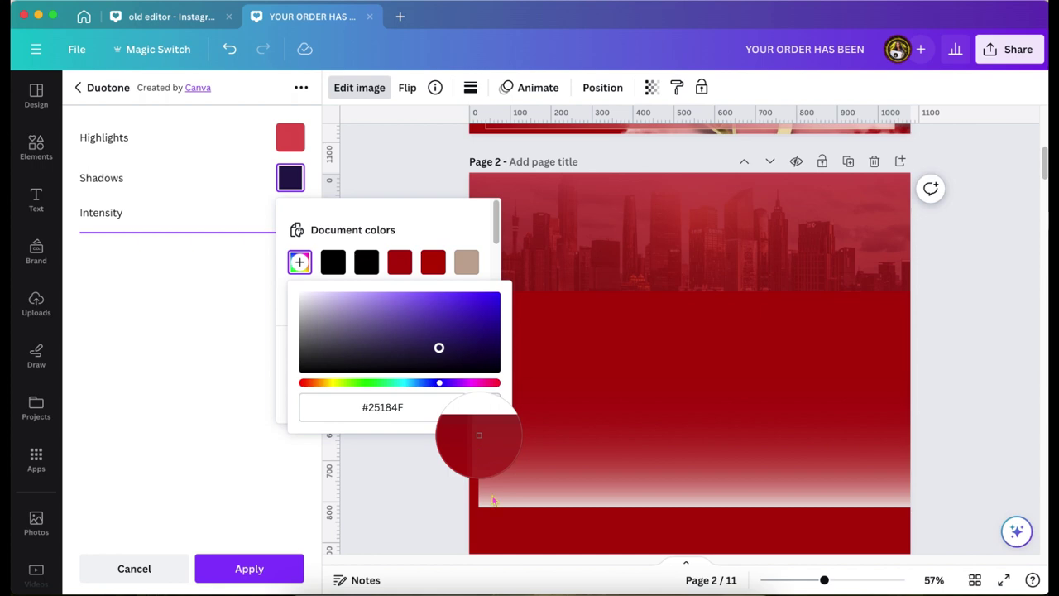
pyautogui.click(525, 533)
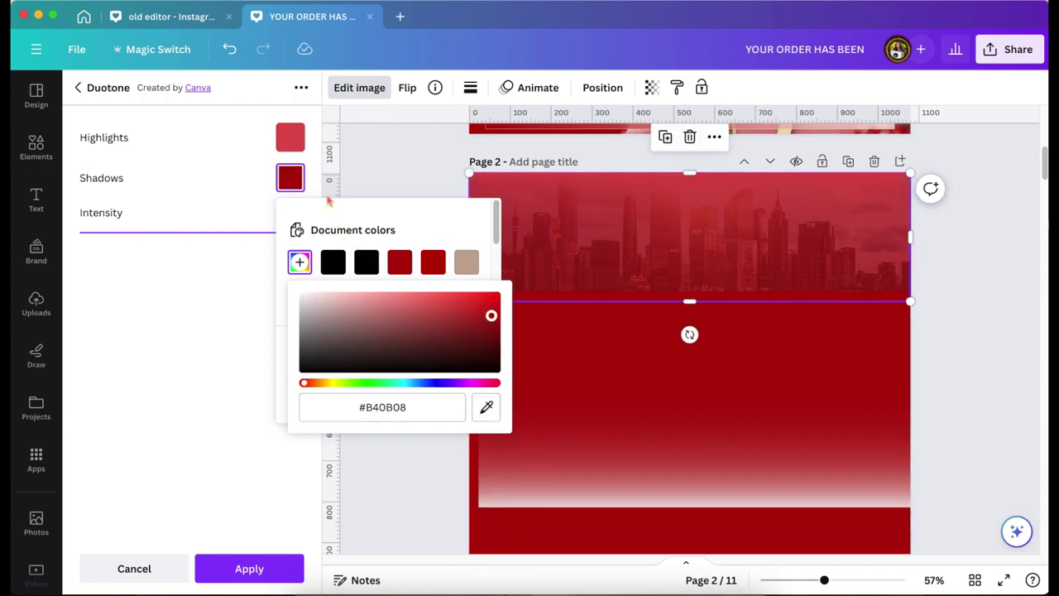
# Set the duotone's highlights to the page's red, #B40B08
pyautogui.click(291, 140)
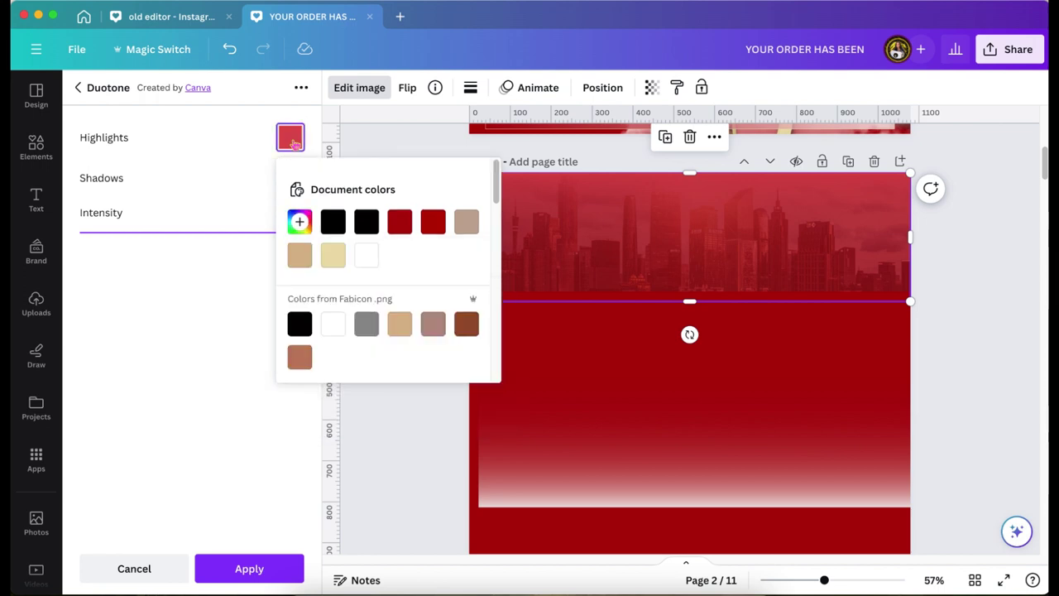
pyautogui.click(299, 222)
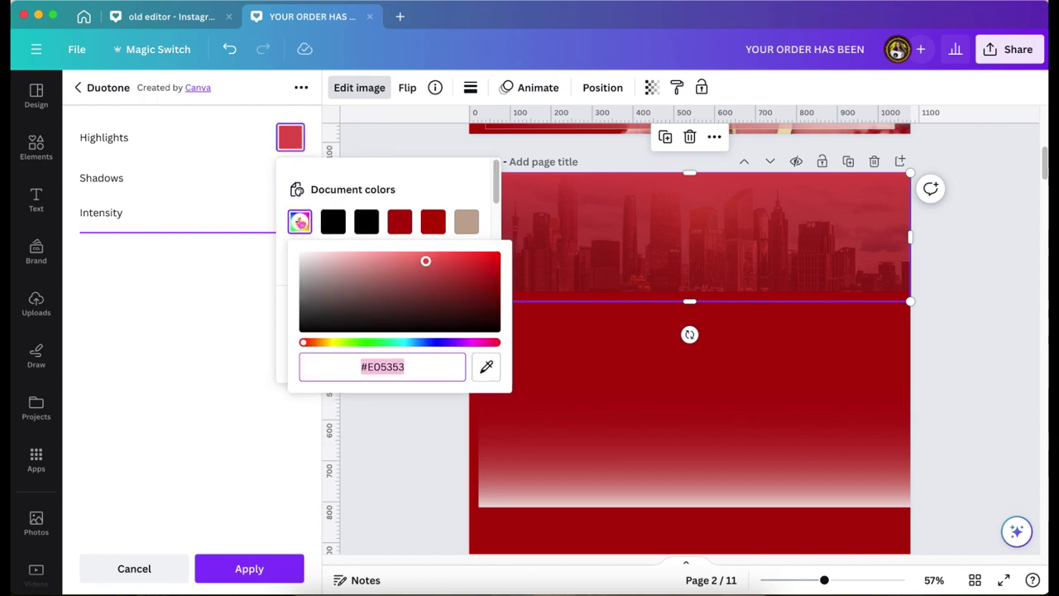
pyautogui.click(485, 372)
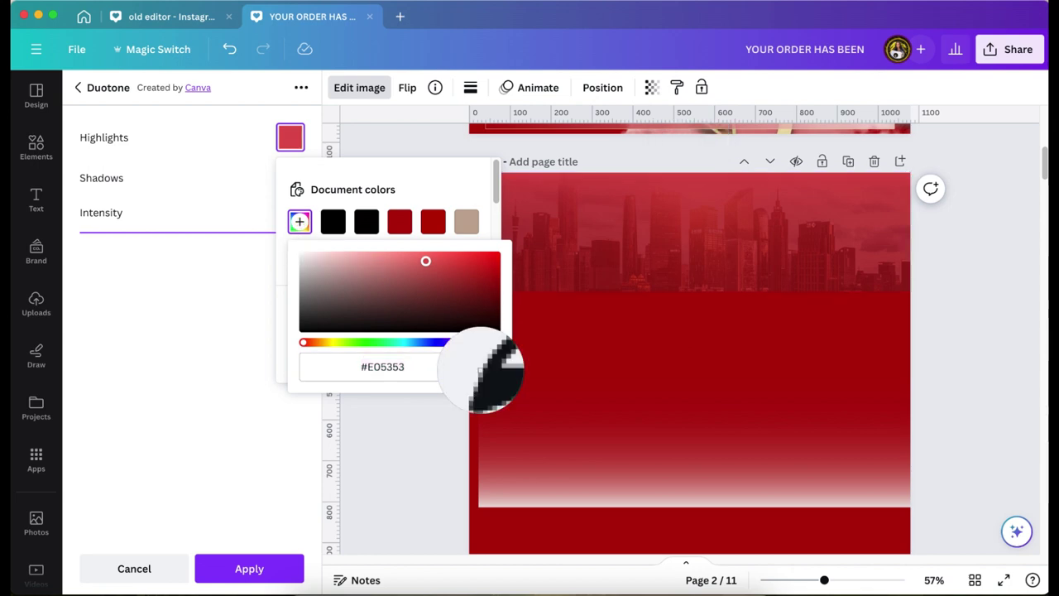
pyautogui.click(548, 538)
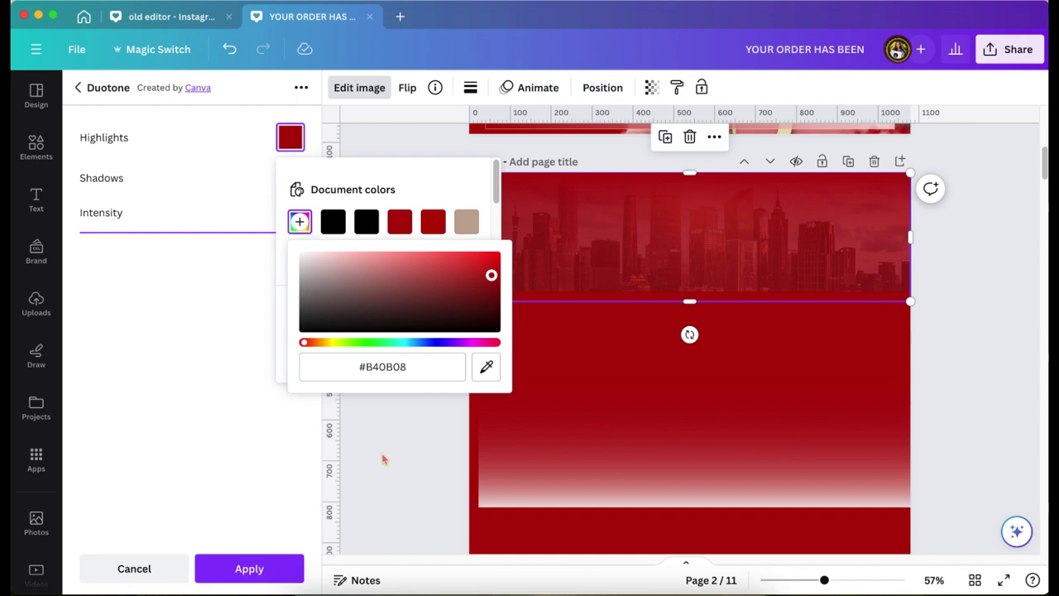
# Remove the white gradient copy and flip the red gradient vertically after lowering it over the skyline
pyautogui.click(703, 244)
pyautogui.moveTo(703, 244); pyautogui.dragTo(703, 245)
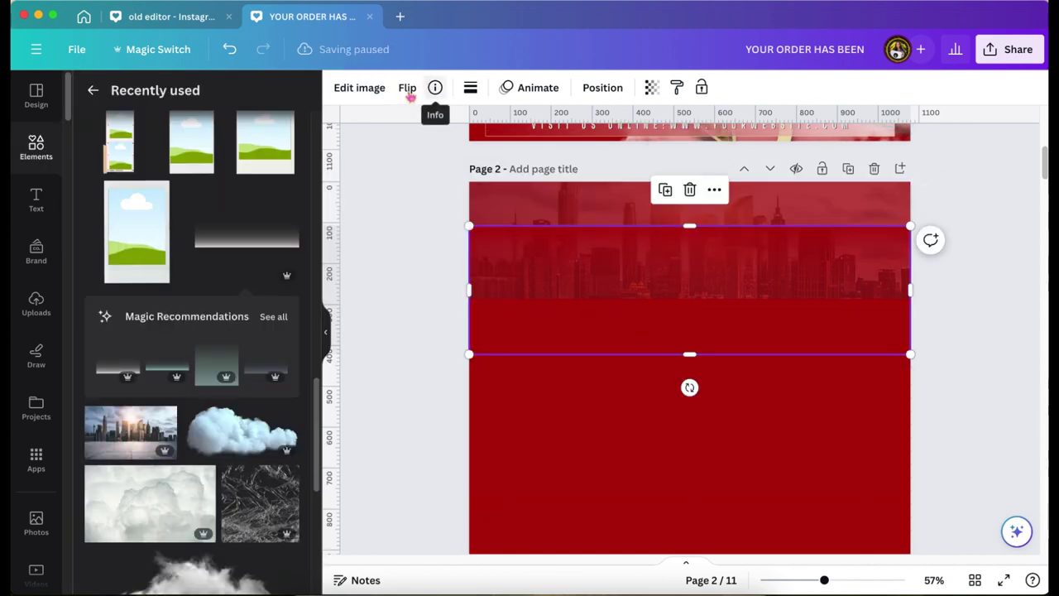
pyautogui.click(408, 92)
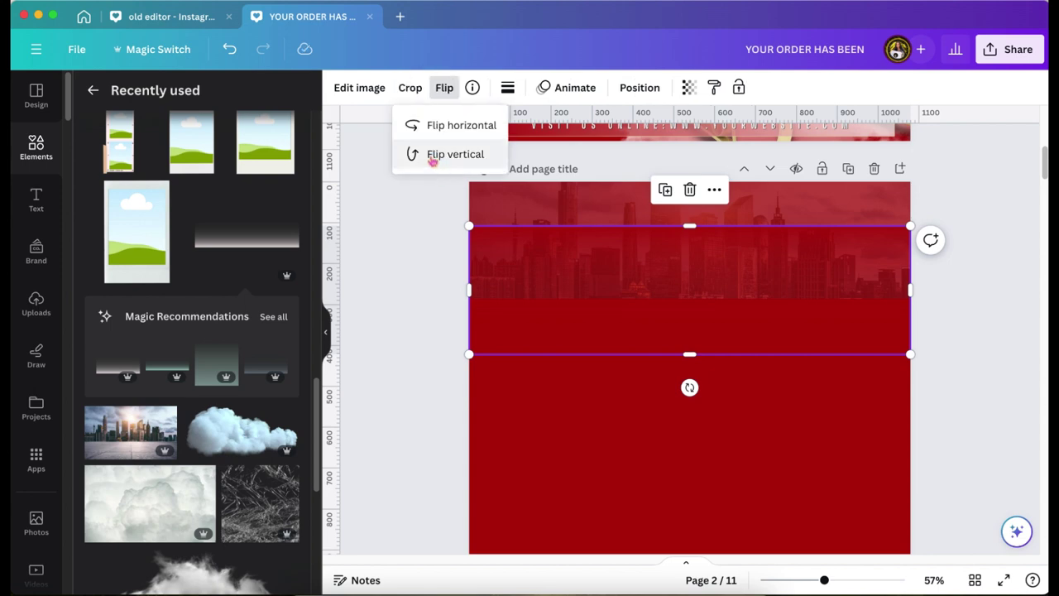
pyautogui.click(431, 157)
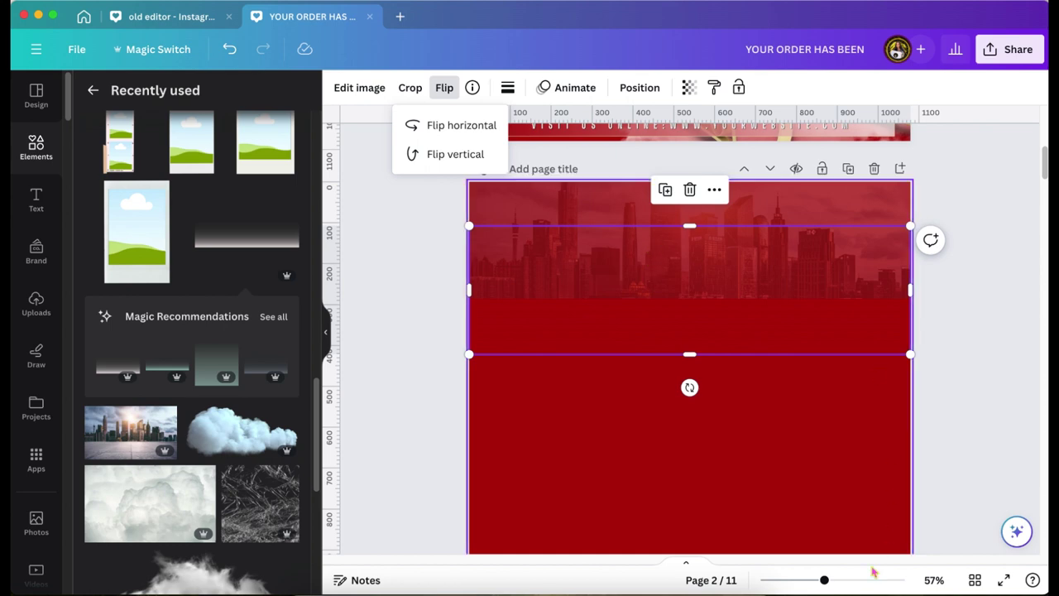
# Move the red gradient up so that it fades out the lower edge of the skyline photo
pyautogui.moveTo(824, 579); pyautogui.dragTo(835, 579)
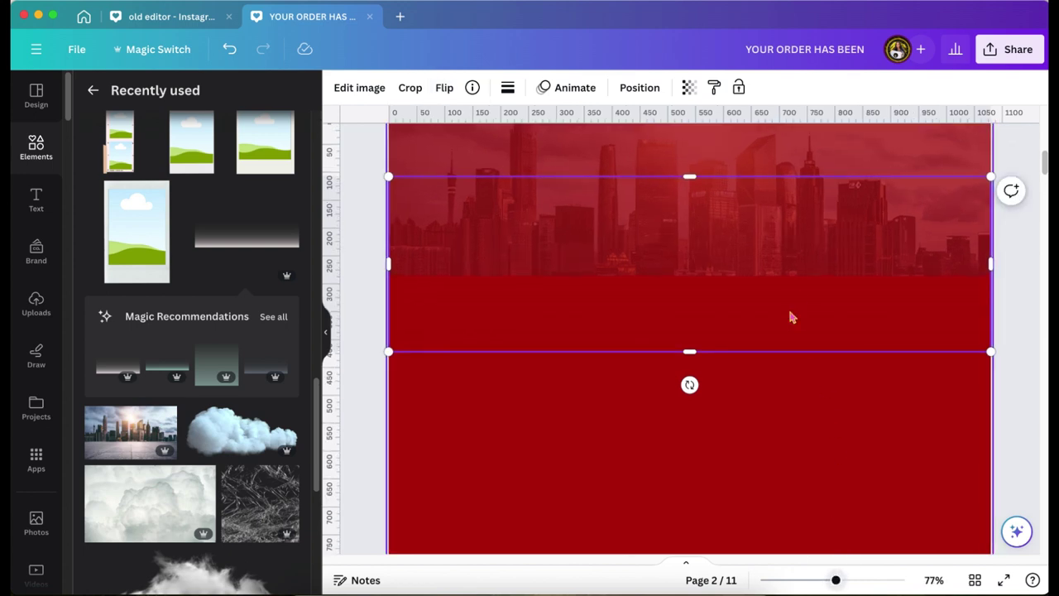
pyautogui.moveTo(792, 309); pyautogui.dragTo(784, 240)
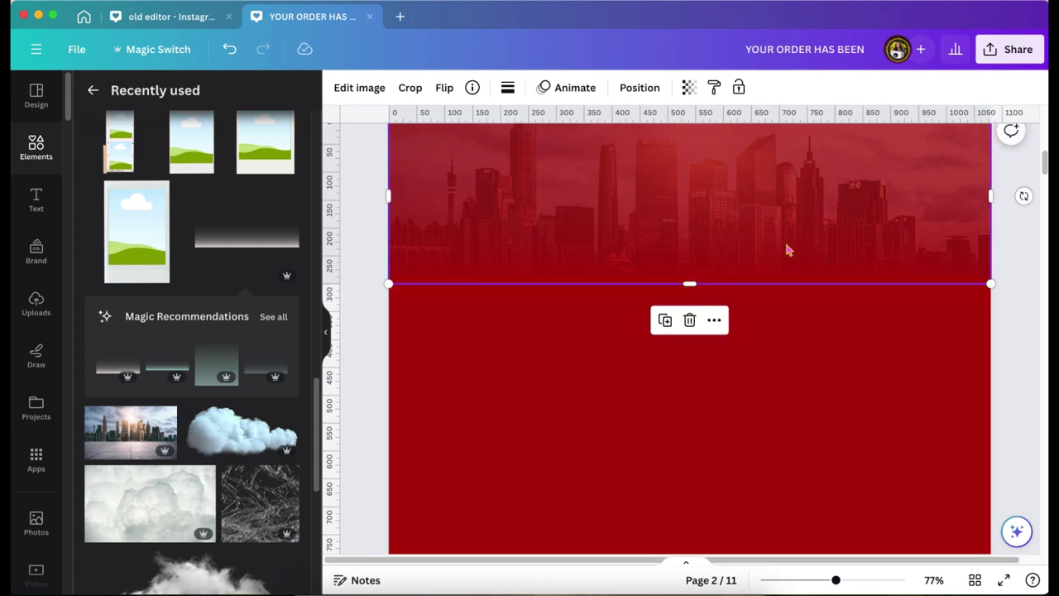
pyautogui.scroll(1, 786, 248)
pyautogui.click(1028, 385)
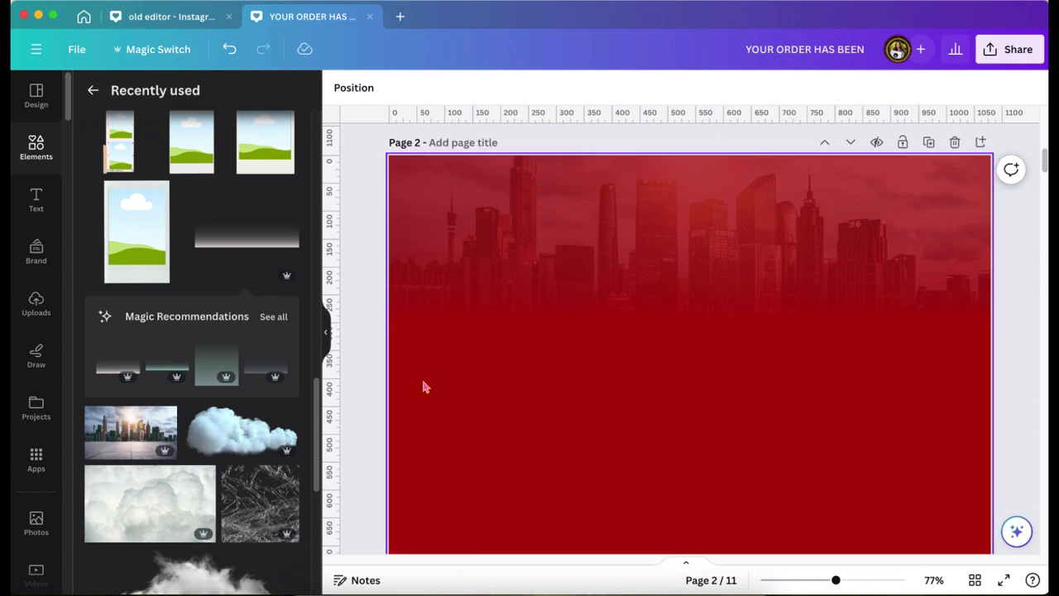
# Duplicate the red gradient twice and stagger the copies slightly lower over the skyline's base to soften the blend
pyautogui.click(568, 258)
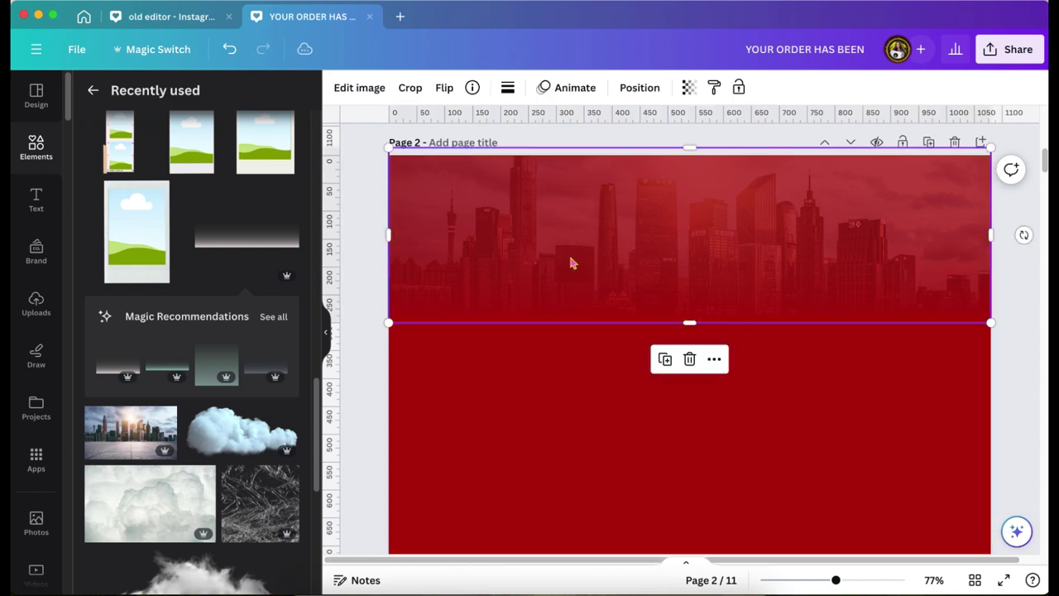
pyautogui.click(664, 360)
pyautogui.moveTo(693, 267); pyautogui.dragTo(685, 286)
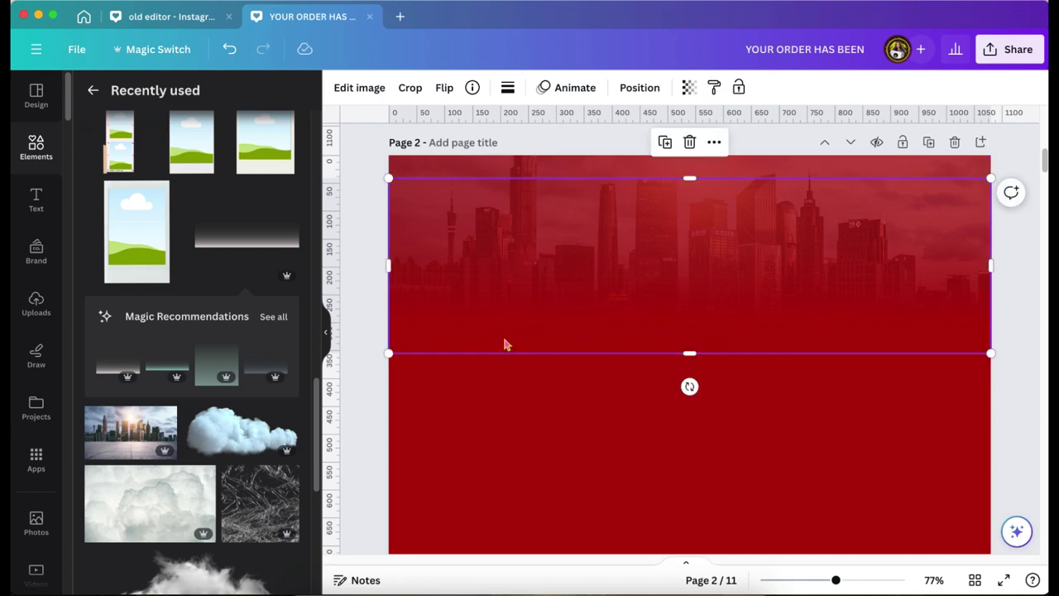
pyautogui.click(665, 141)
pyautogui.moveTo(676, 256); pyautogui.dragTo(677, 238)
pyautogui.click(1031, 331)
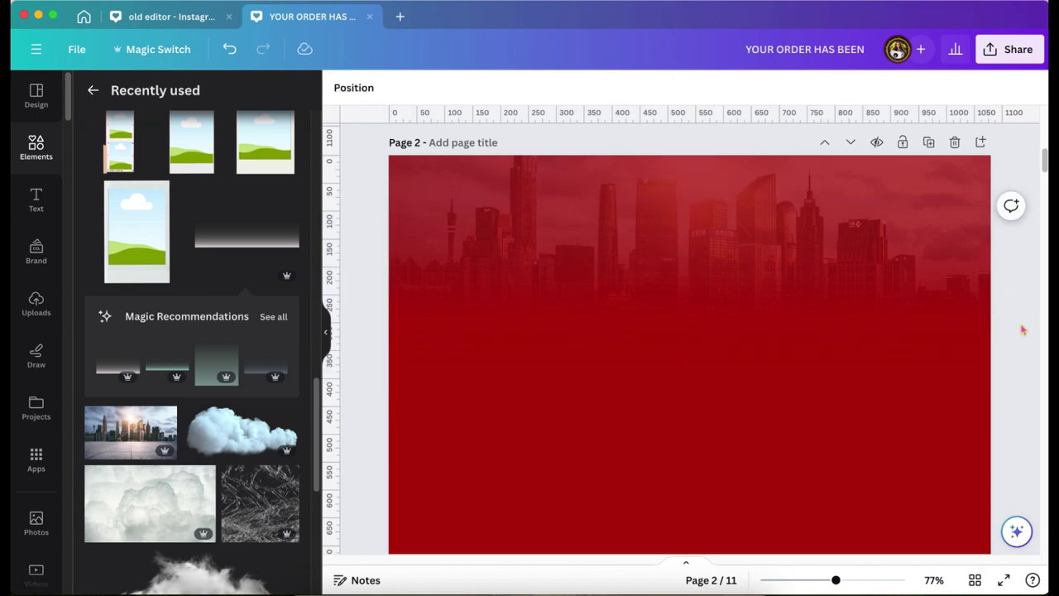
# Group the skyline photo with its red gradients on page 2 and lock the group
pyautogui.scroll(-2, 1025, 331)
pyautogui.scroll(1, 1022, 330)
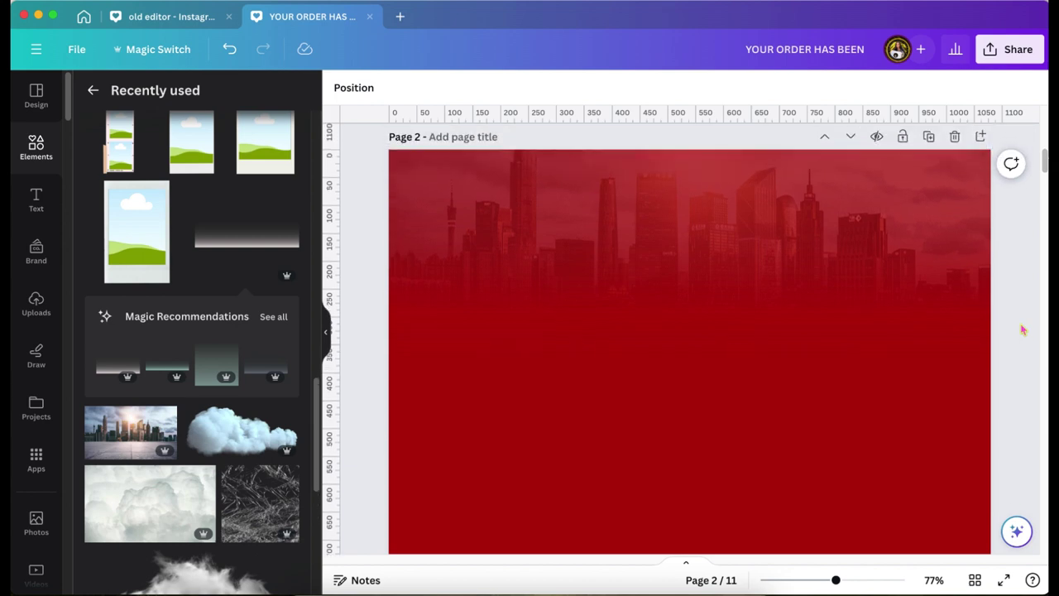
pyautogui.scroll(-1, 1022, 330)
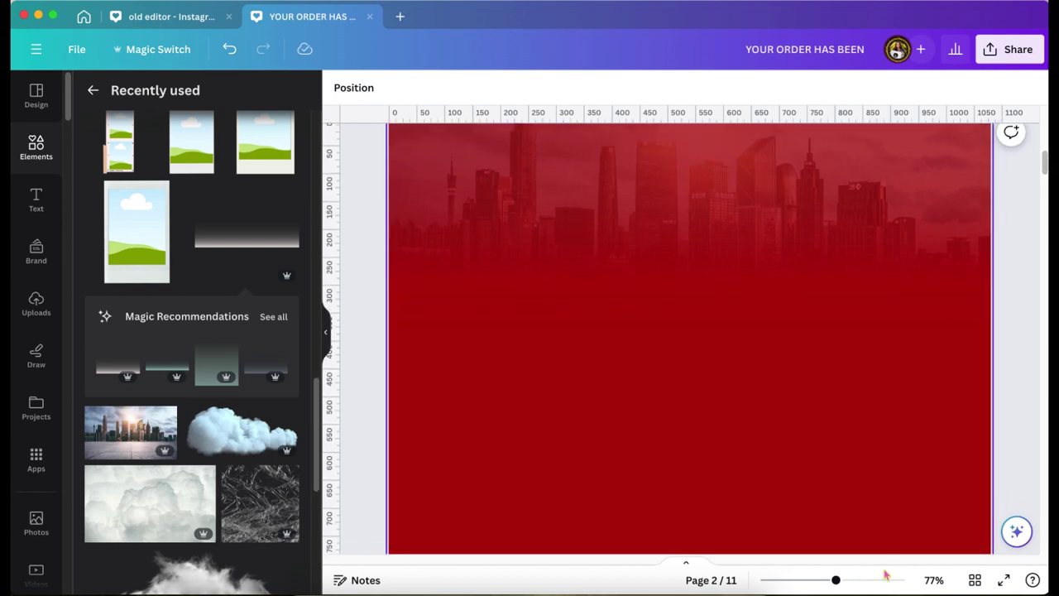
pyautogui.moveTo(837, 580); pyautogui.dragTo(828, 580)
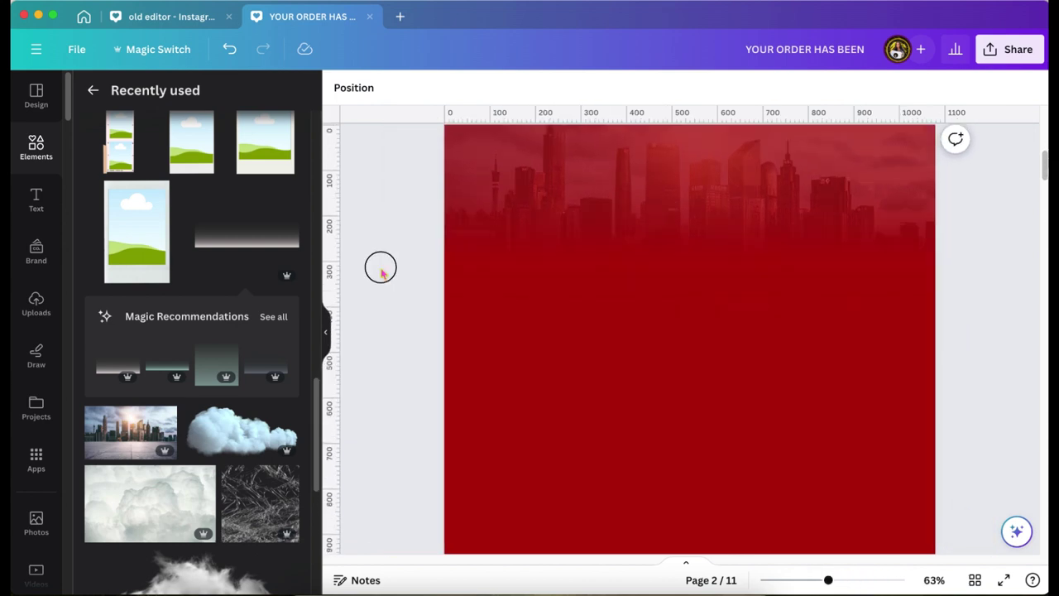
pyautogui.moveTo(378, 267); pyautogui.dragTo(657, 224)
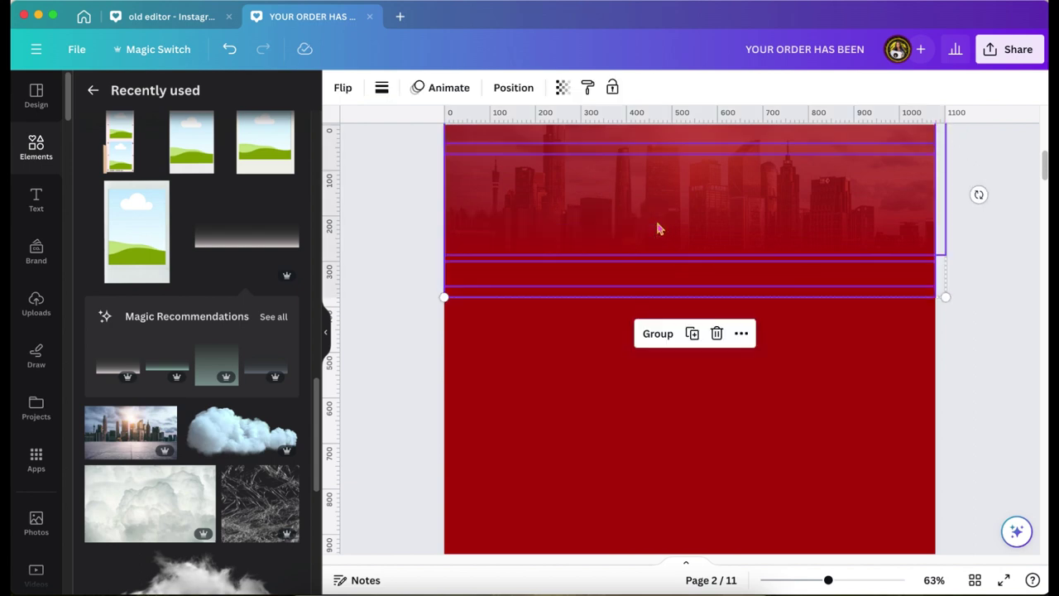
pyautogui.click(657, 335)
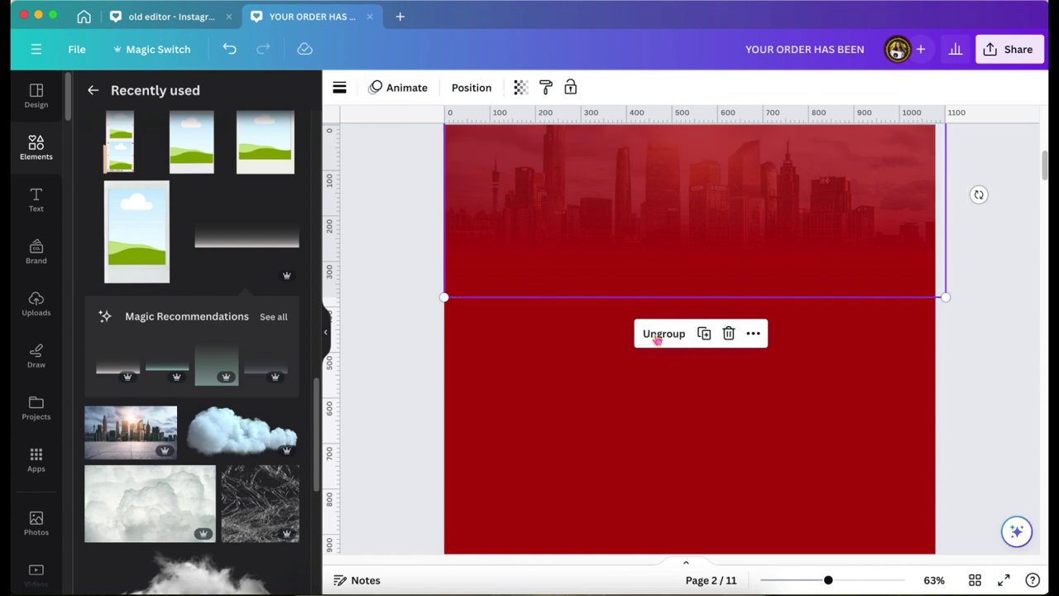
pyautogui.scroll(2, 658, 338)
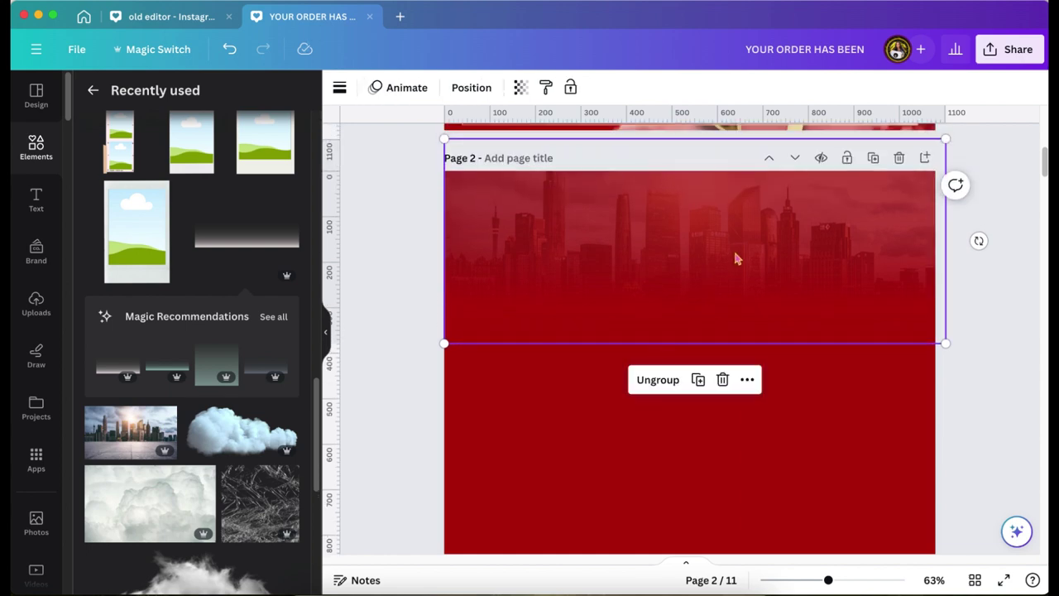
pyautogui.click(577, 92)
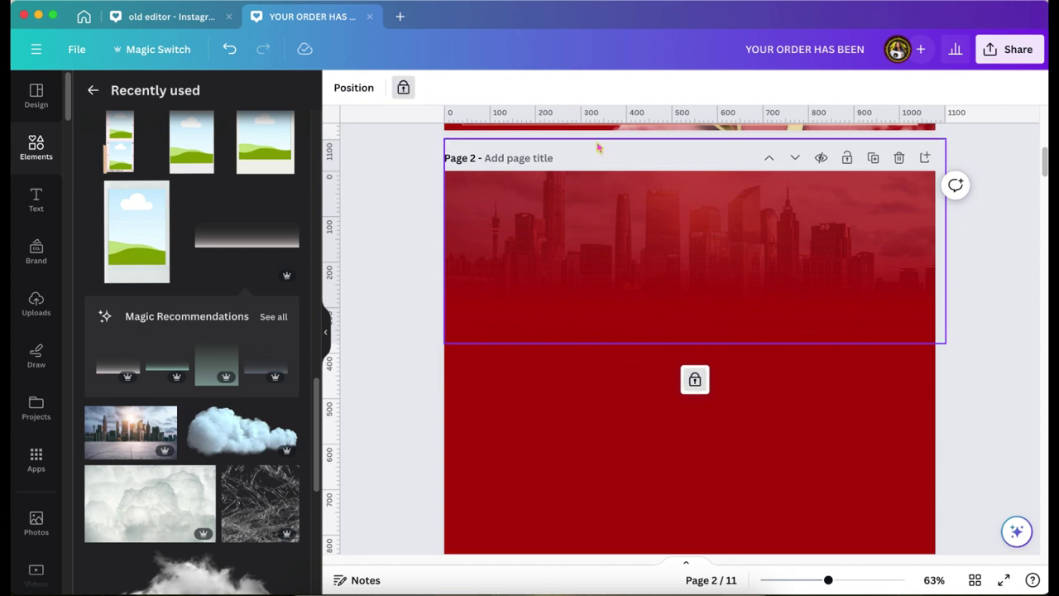
pyautogui.moveTo(941, 295); pyautogui.dragTo(578, 274)
# Copy the "YOUR ORDER HAS BEEN" and "Shipped" texts from page 1 onto page 2
pyautogui.scroll(10, 971, 291)
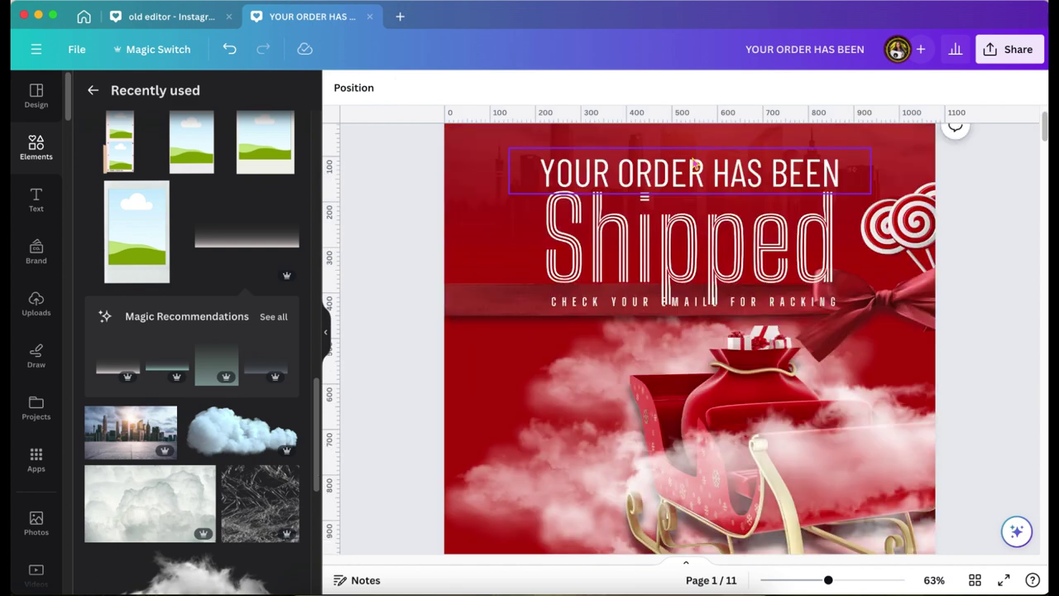
pyautogui.click(694, 166)
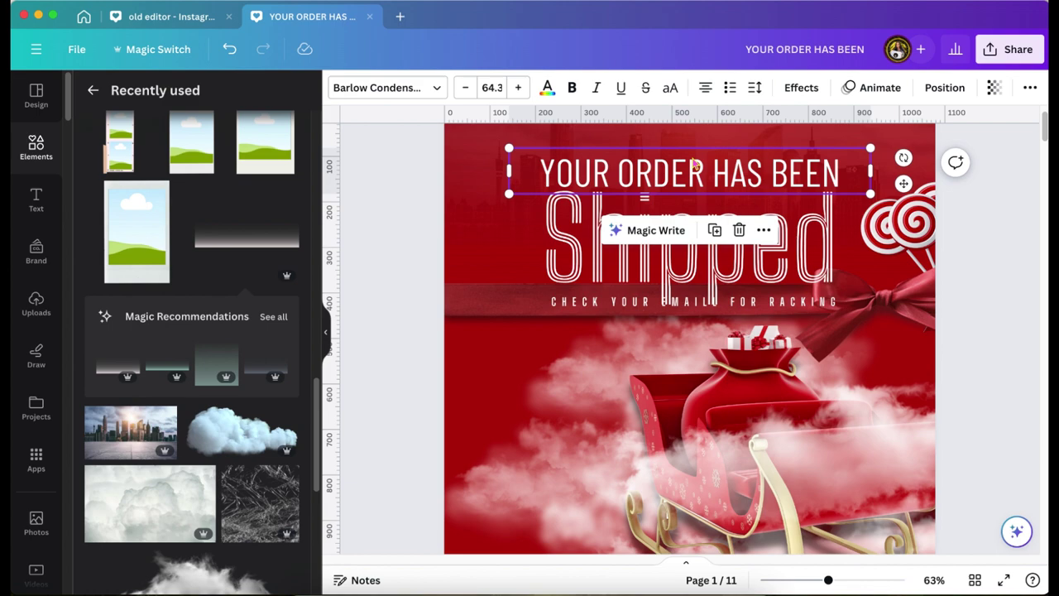
pyautogui.scroll(-10, 693, 163)
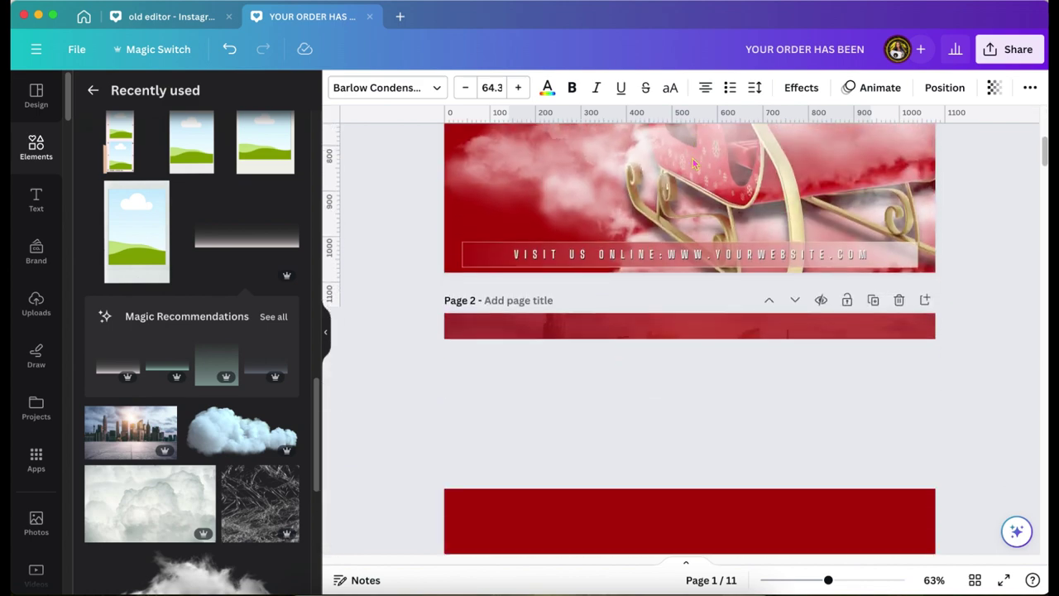
pyautogui.scroll(-1, 694, 163)
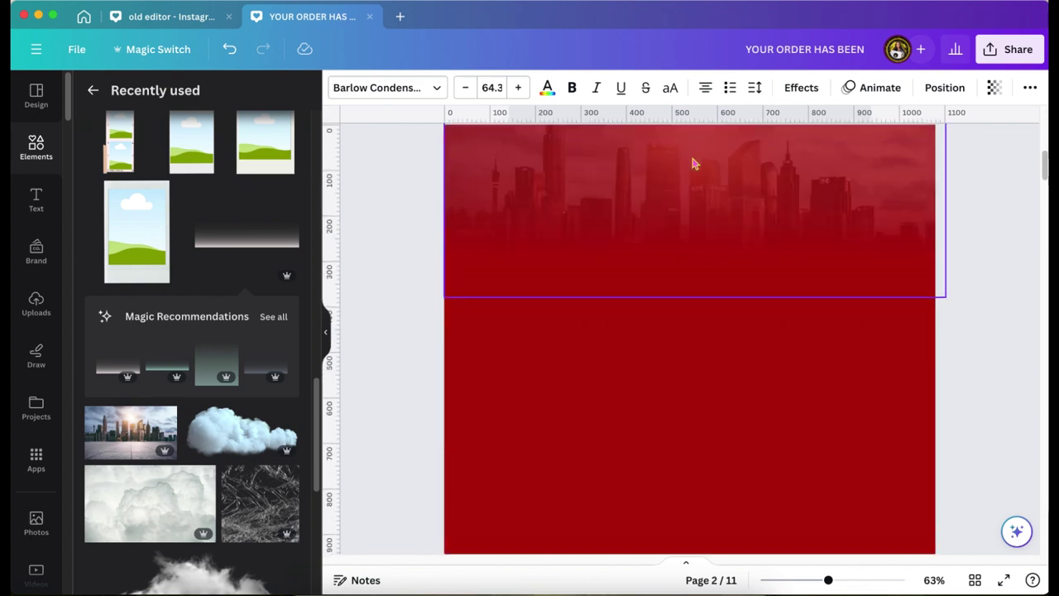
pyautogui.click(649, 361)
pyautogui.press('super+v')
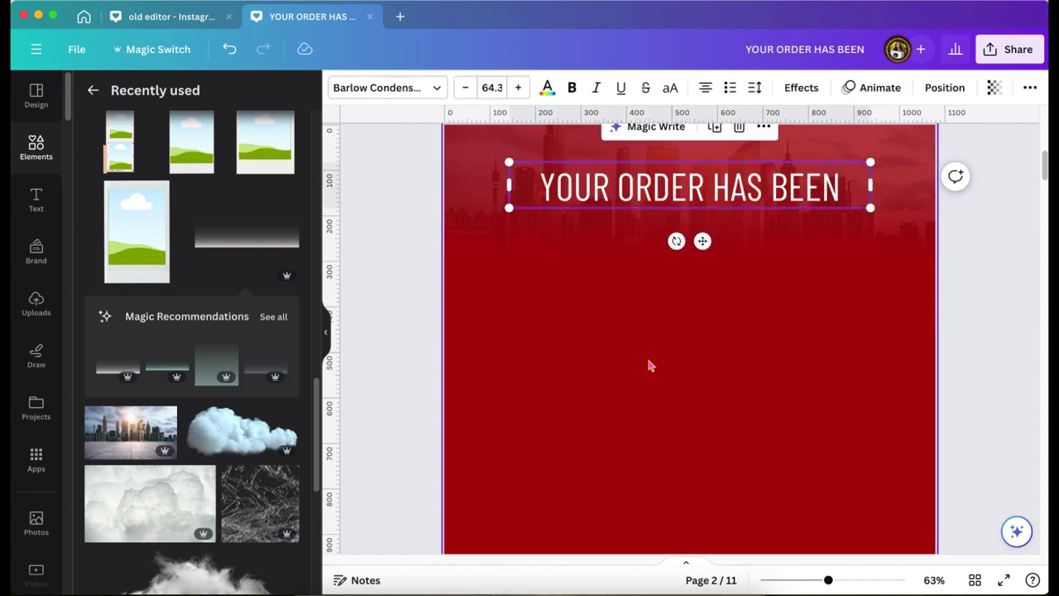
pyautogui.click(649, 365)
pyautogui.press('super+v')
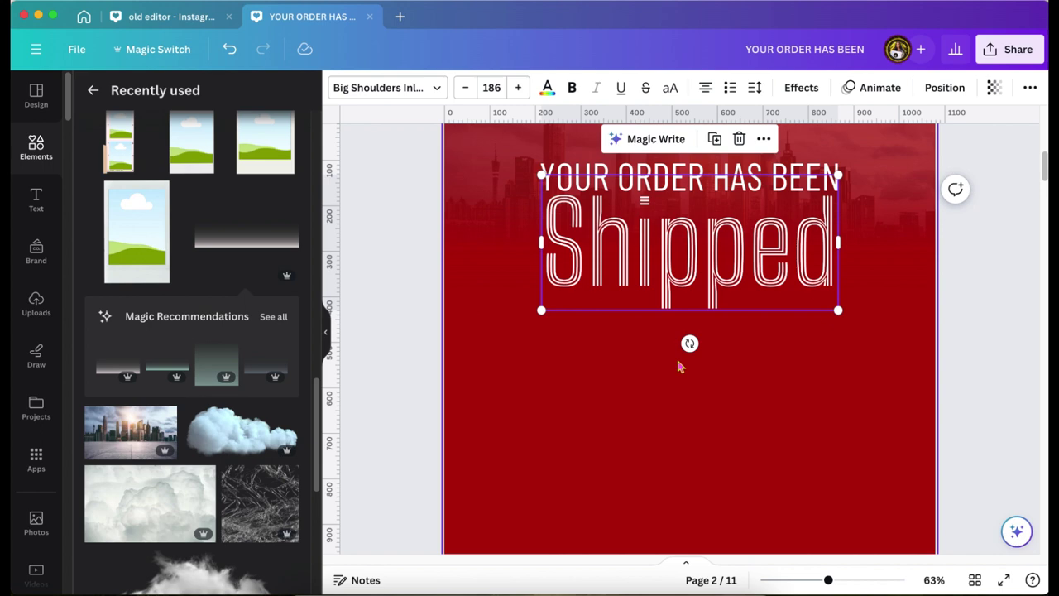
# Find the red "Santa's Sleigh" picture among the recently used elements and view its details
pyautogui.scroll(-5, 192, 273)
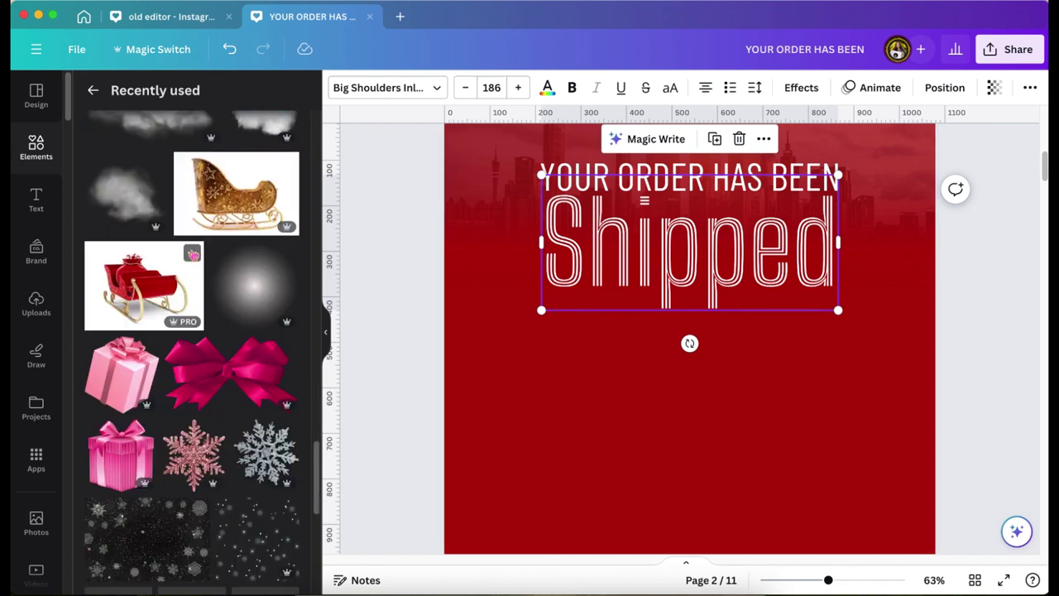
pyautogui.click(192, 254)
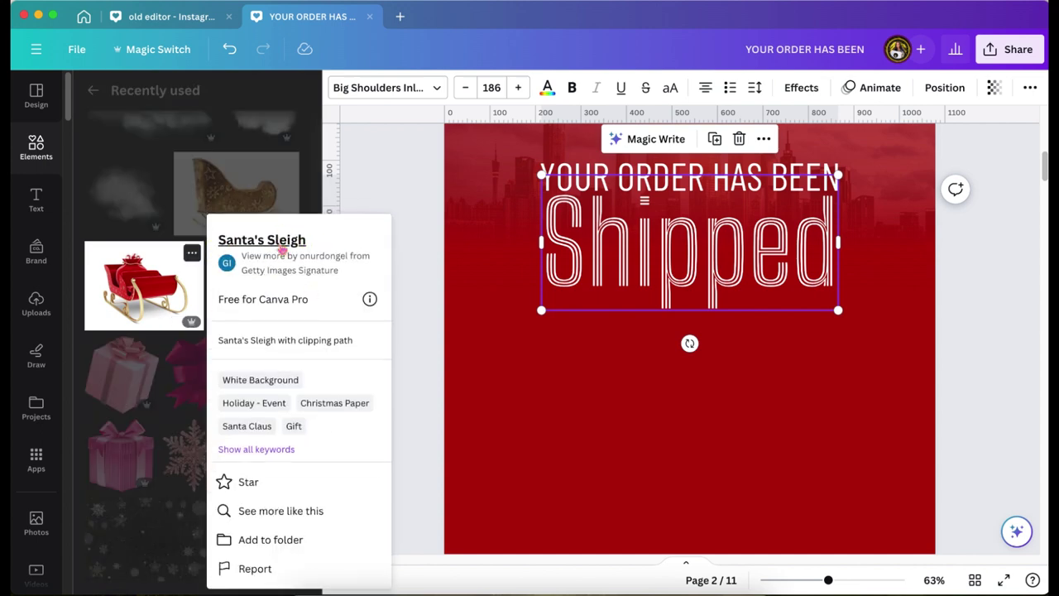
pyautogui.click(129, 293)
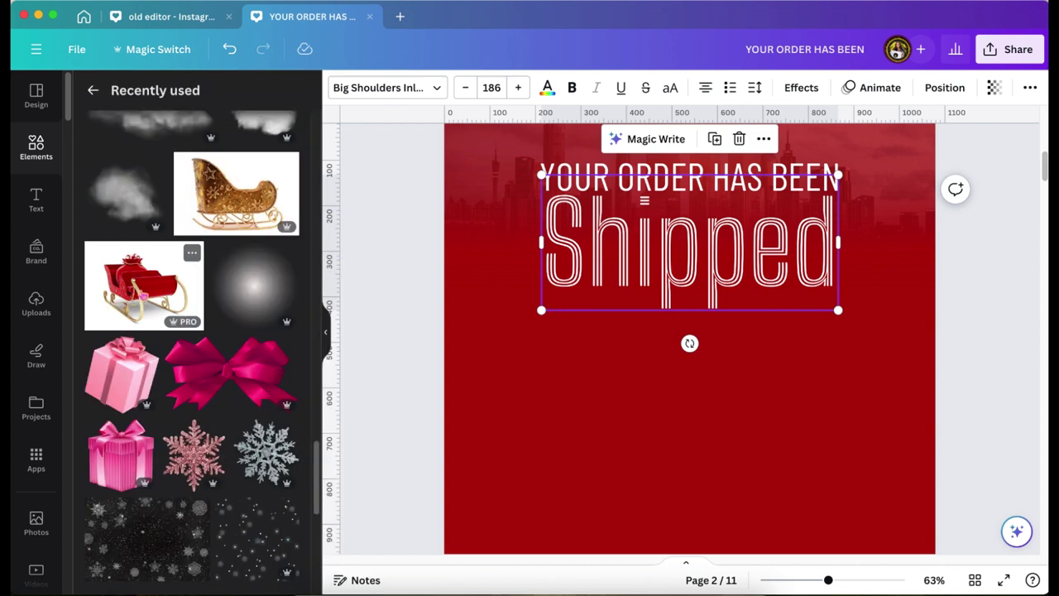
# Add the red sleigh picture to page 2 with its background removed and give it a drop shadow
pyautogui.click(132, 286)
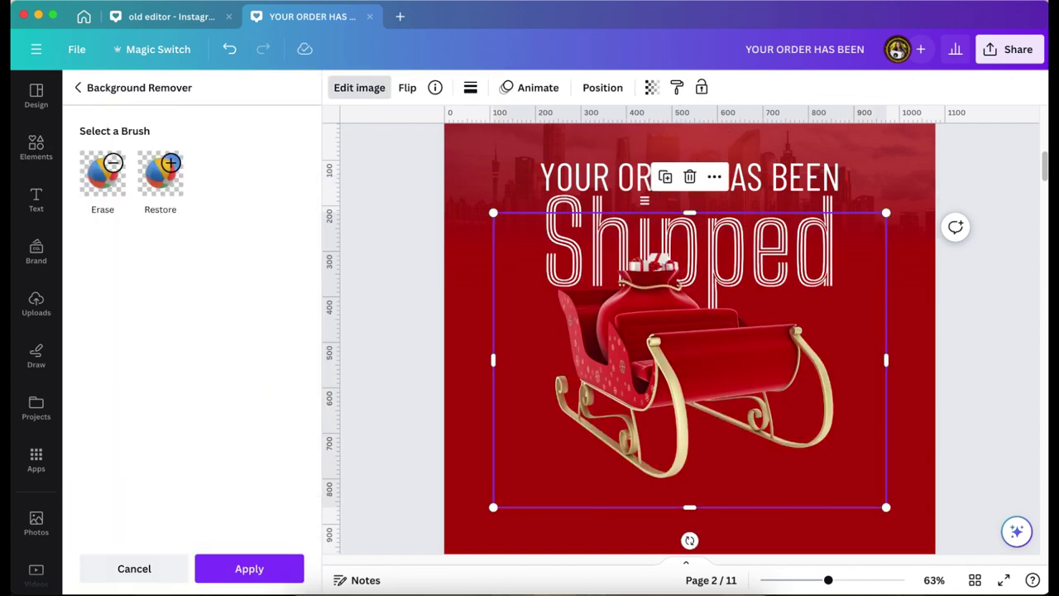
pyautogui.click(231, 579)
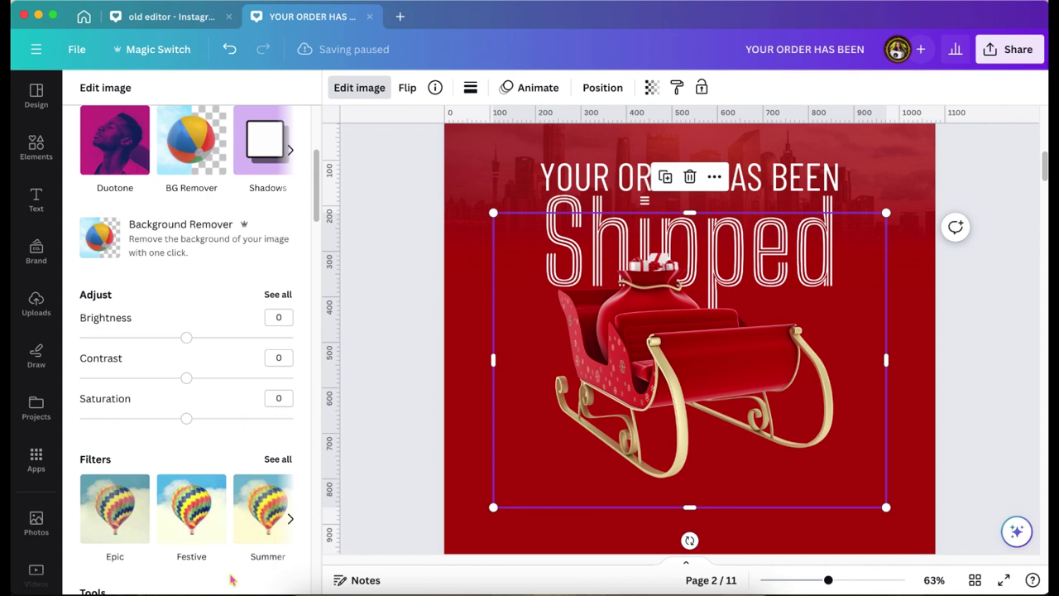
pyautogui.click(265, 142)
pyautogui.click(270, 267)
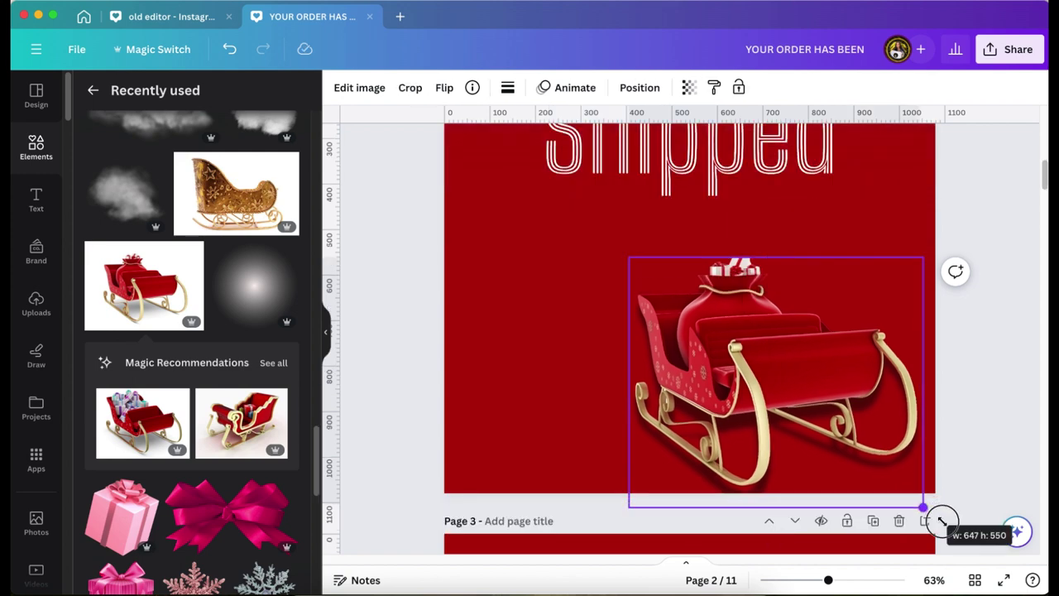
# Enlarge the sleigh in page 2's lower right corner so it runs slightly past the page's right and bottom edges
pyautogui.moveTo(940, 521); pyautogui.dragTo(949, 529)
pyautogui.moveTo(790, 257)
pyautogui.mouseDown()
pyautogui.moveTo(791, 236)
pyautogui.moveTo(792, 259)
pyautogui.moveTo(791, 247)
pyautogui.mouseUp()
pyautogui.click(972, 193)
pyautogui.click(790, 273)
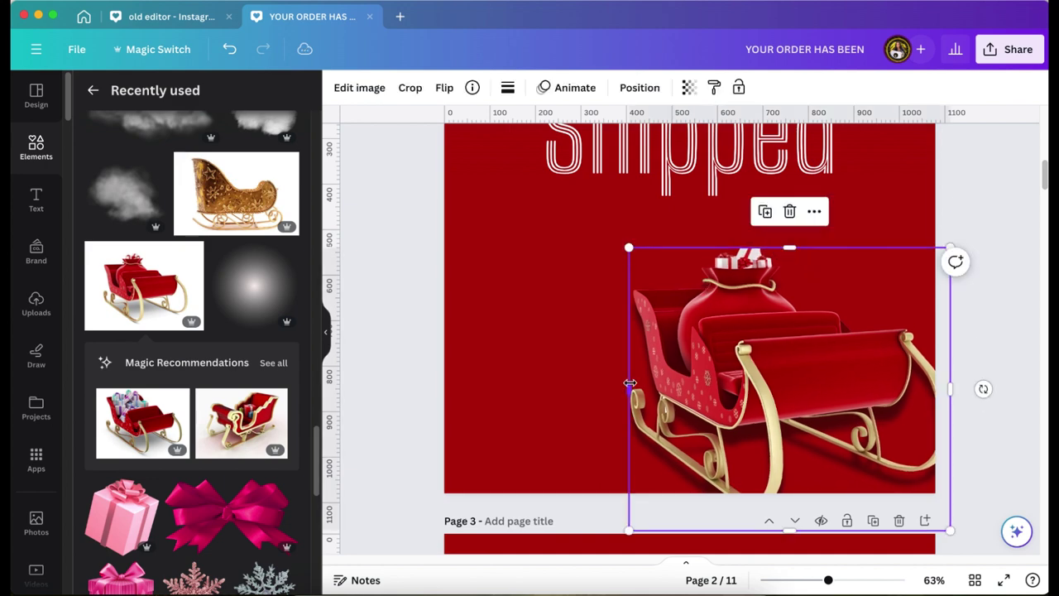
pyautogui.moveTo(629, 383); pyautogui.dragTo(621, 383)
pyautogui.scroll(-1, 720, 354)
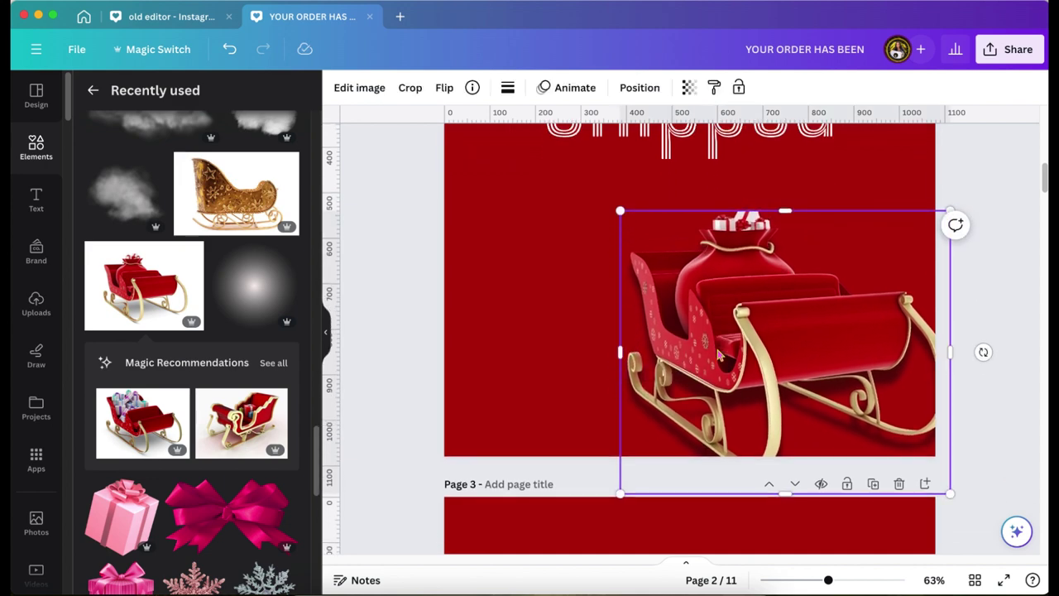
pyautogui.click(968, 306)
# Find the wide wispy cloud picture among the recently used elements and view its details
pyautogui.scroll(2, 968, 306)
pyautogui.scroll(5, 283, 281)
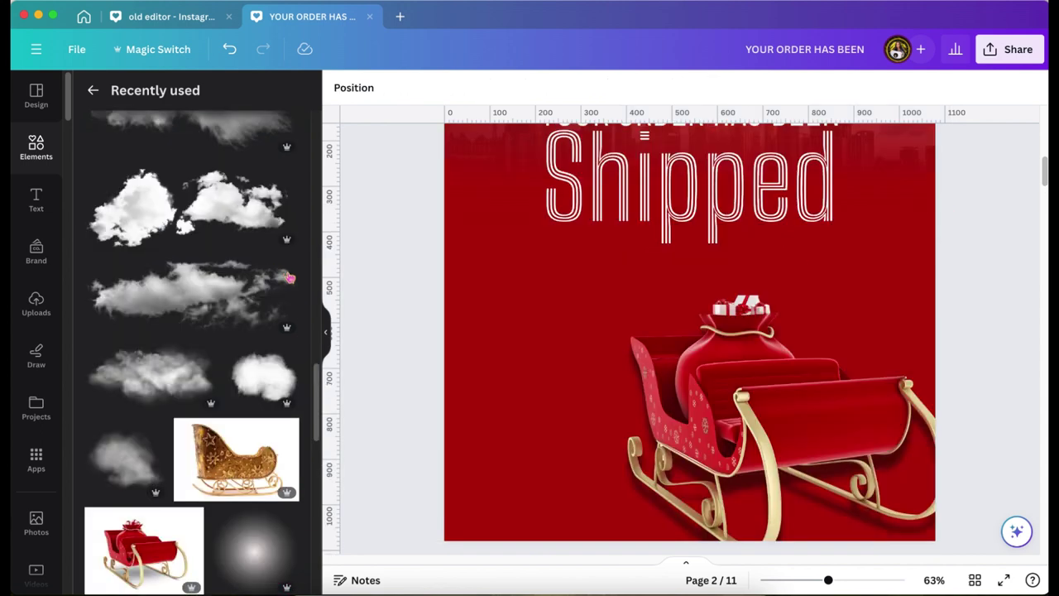
pyautogui.click(287, 266)
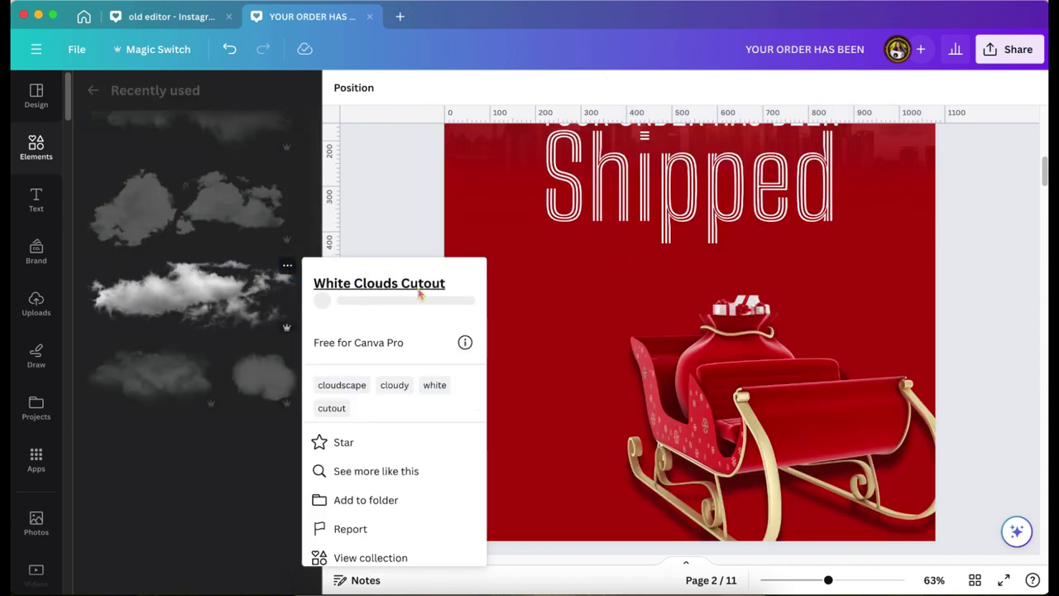
pyautogui.click(401, 191)
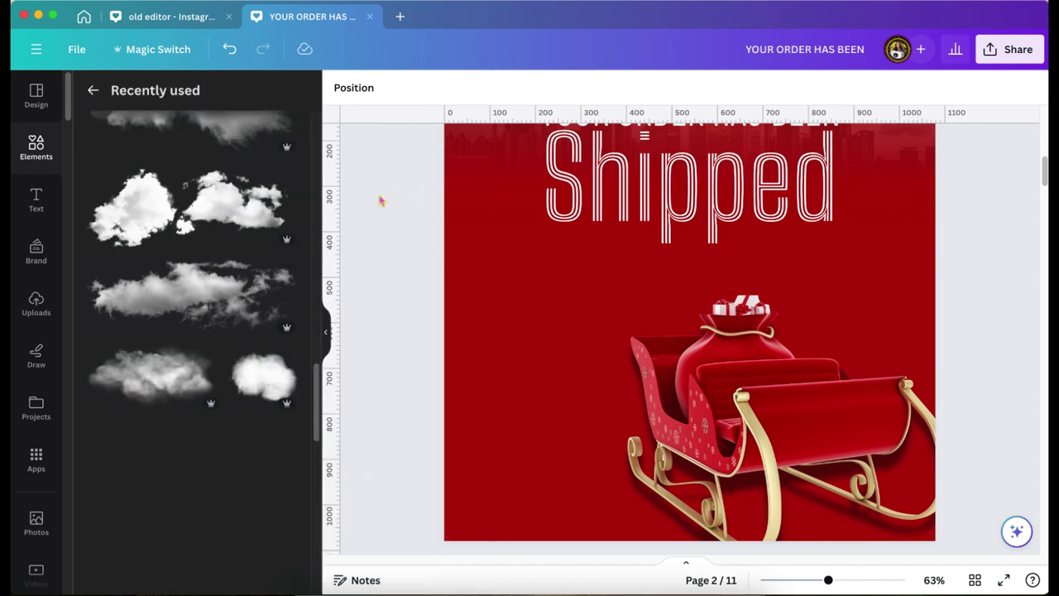
# Add the soft rounded cloud at about X 23.9, Y 447.2 px and send it behind the sleigh
pyautogui.click(159, 386)
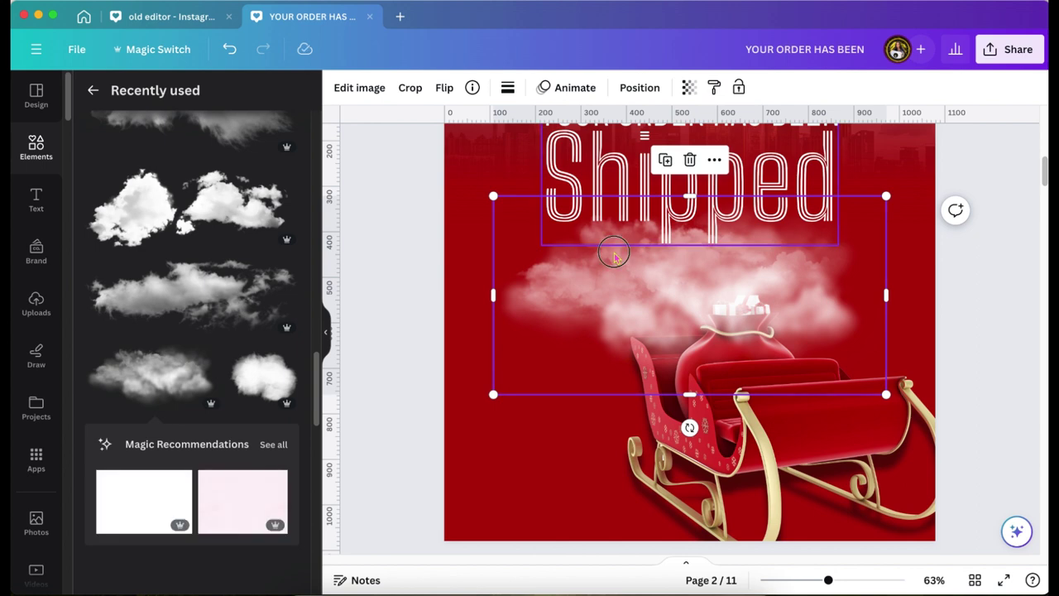
pyautogui.moveTo(610, 254); pyautogui.dragTo(574, 307)
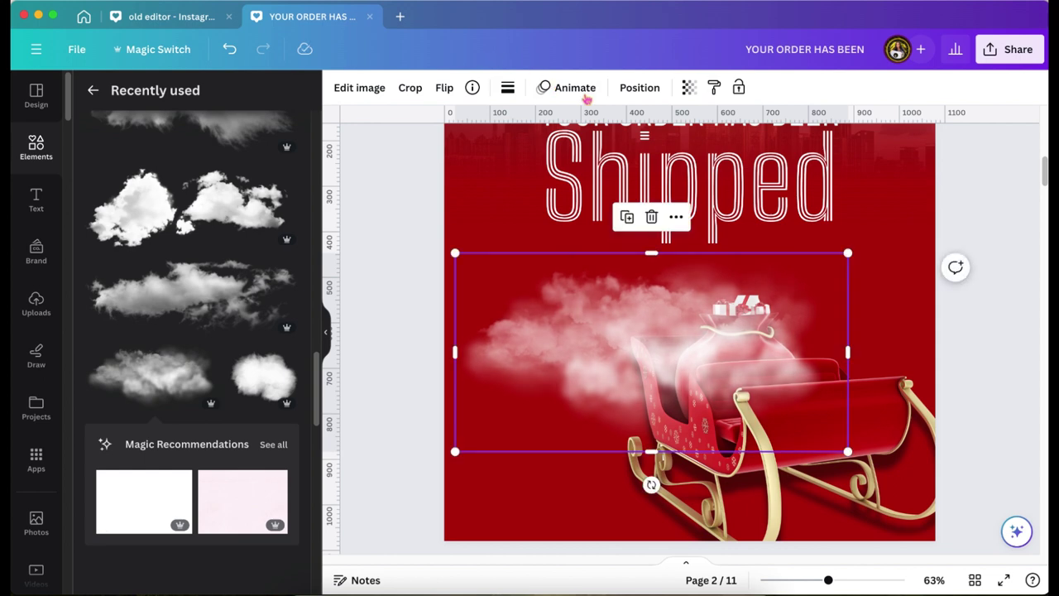
pyautogui.click(626, 88)
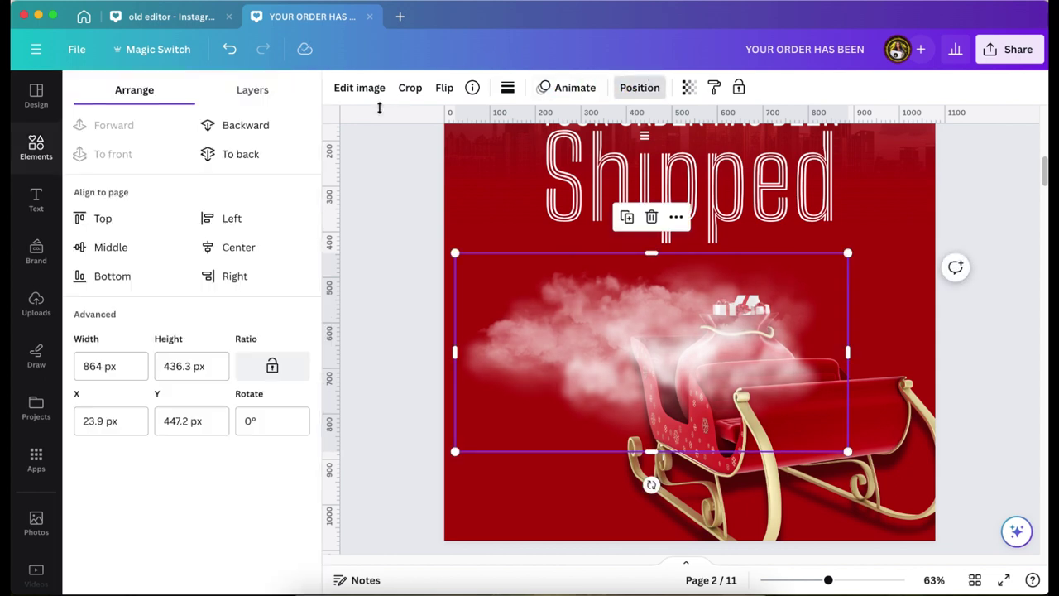
pyautogui.click(256, 124)
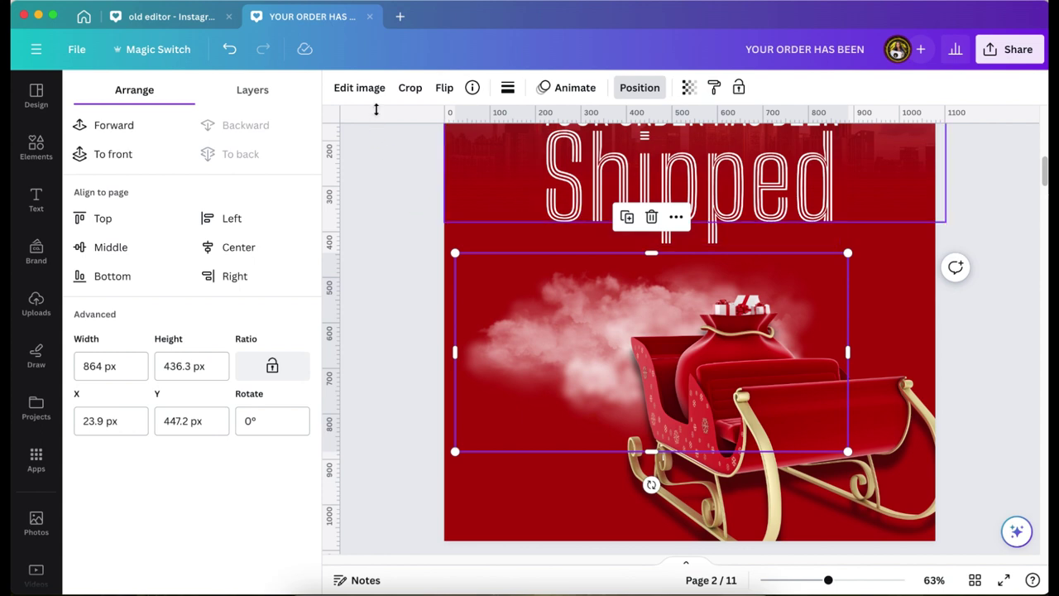
pyautogui.press('Escape')
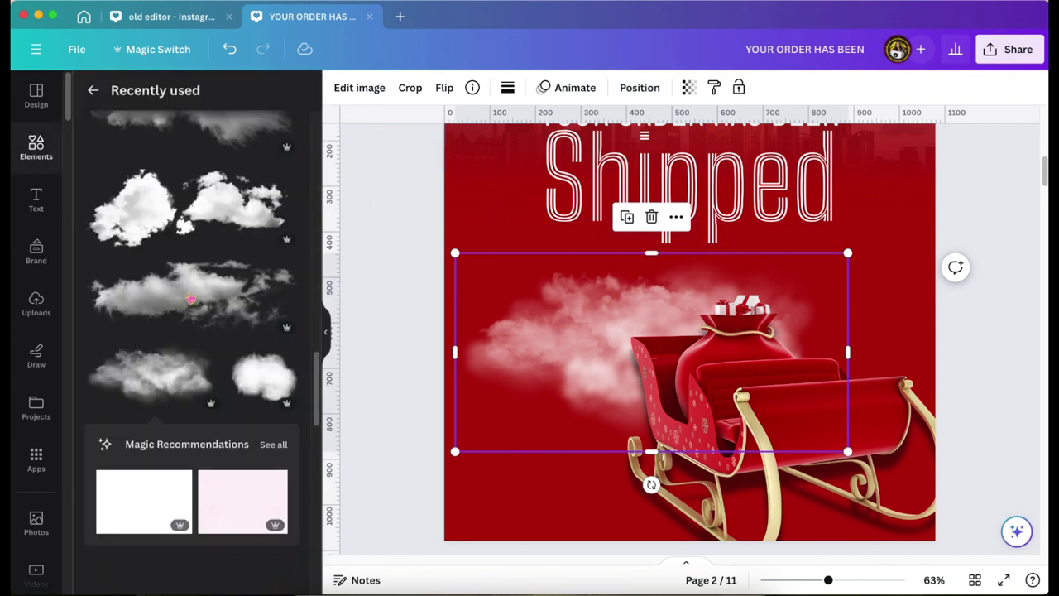
# Add the "White Clouds Cutout" picture across the page's lower edge at about X 0, Y 689.3 px and send it behind the sleigh
pyautogui.click(190, 303)
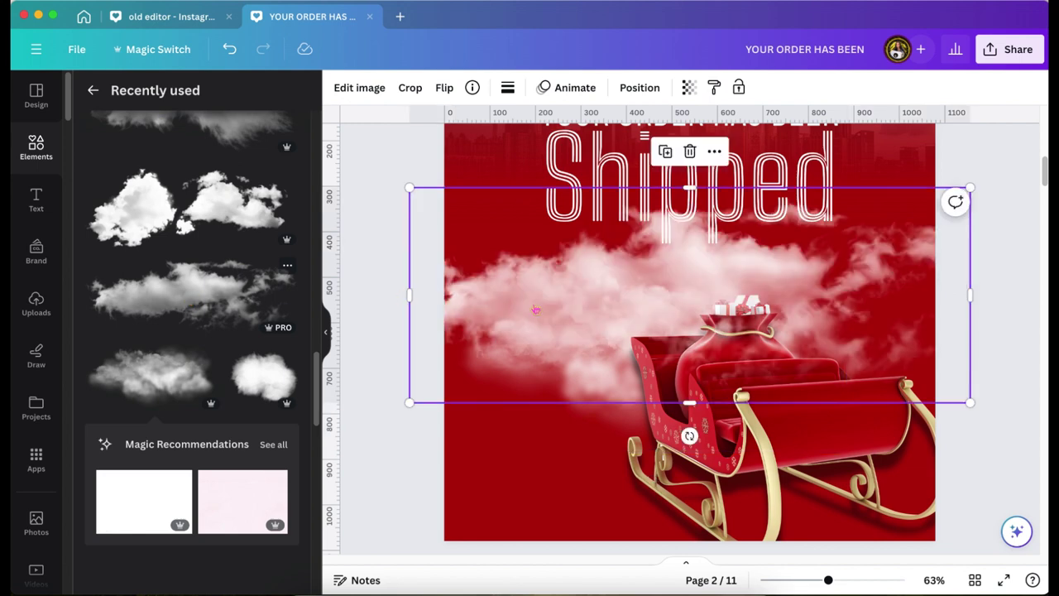
pyautogui.scroll(-2, 536, 309)
pyautogui.click(639, 225)
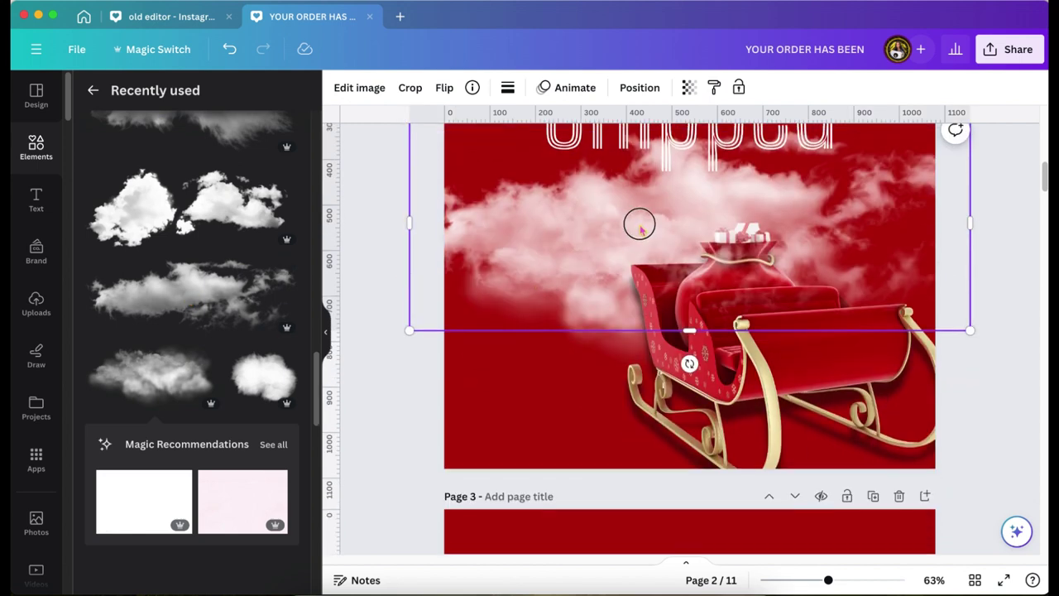
pyautogui.moveTo(632, 355); pyautogui.dragTo(674, 399)
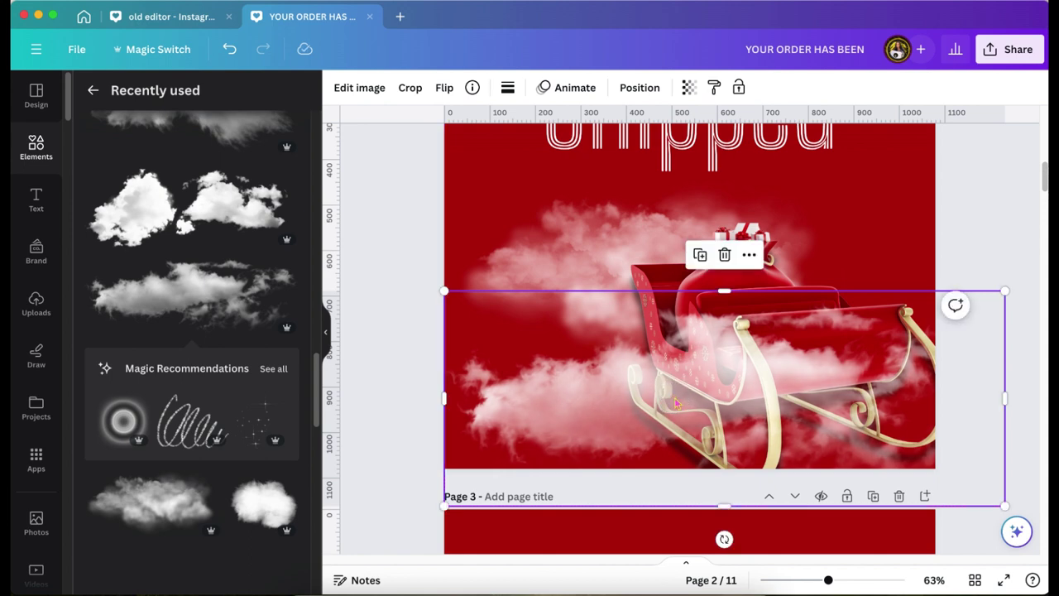
pyautogui.click(639, 87)
pyautogui.click(252, 130)
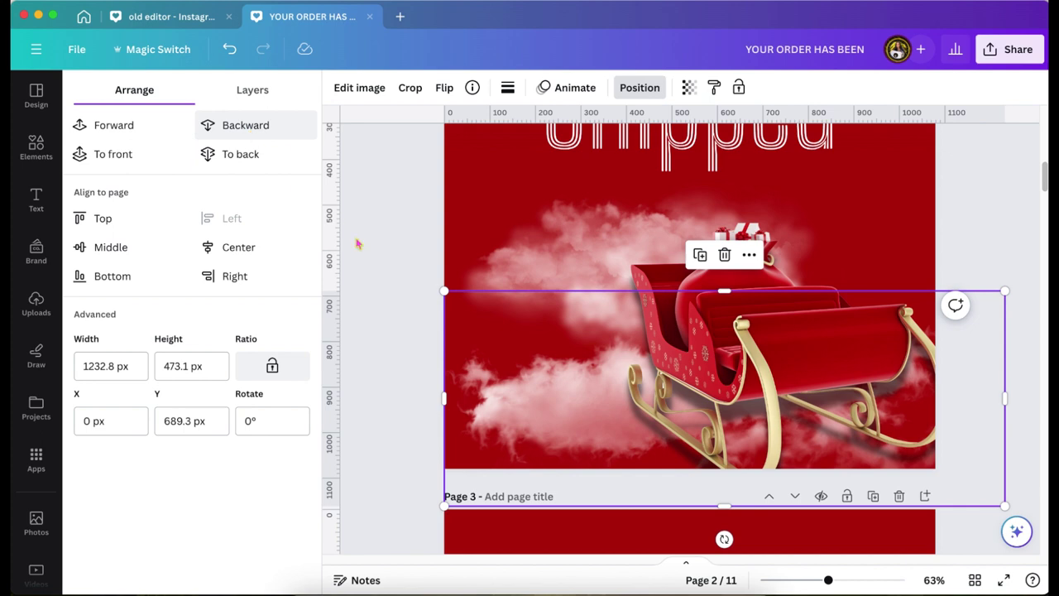
# Duplicate the upper cloud and place the copy over the sleigh's front at about X 422.4, Y 596.1 px
pyautogui.click(555, 226)
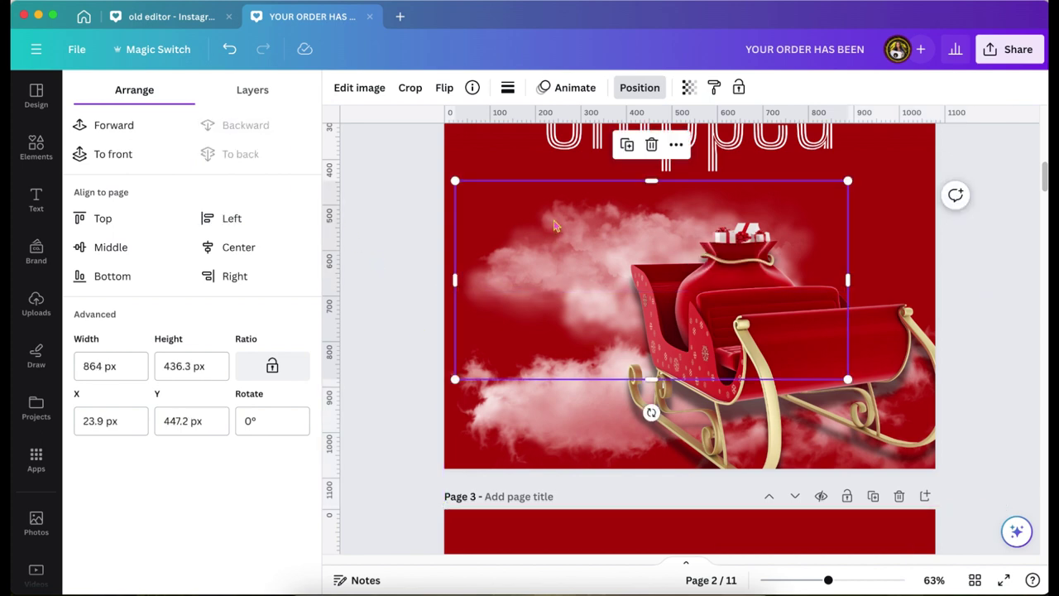
pyautogui.click(627, 145)
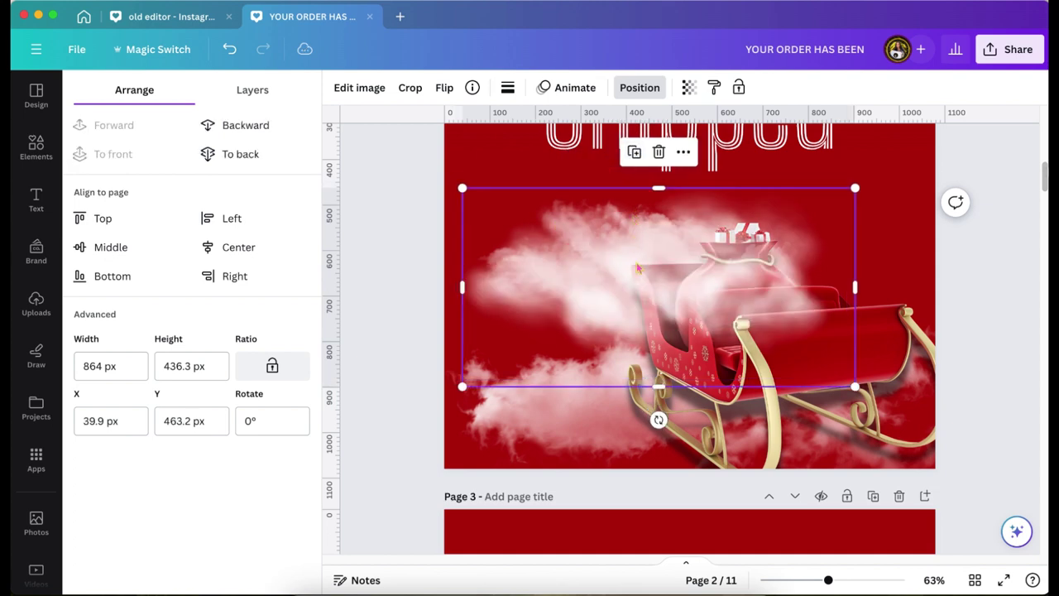
pyautogui.moveTo(638, 267); pyautogui.dragTo(809, 324)
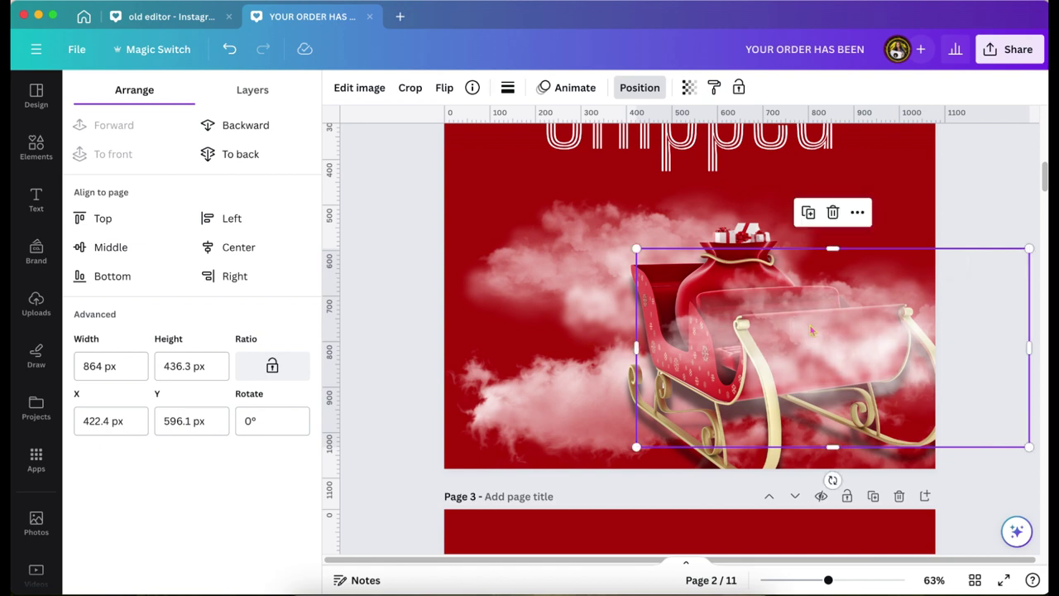
# Enlarge the sleigh from its upper left corner to about 750.8 × 643.6 px
pyautogui.click(613, 237)
pyautogui.moveTo(615, 220); pyautogui.dragTo(607, 211)
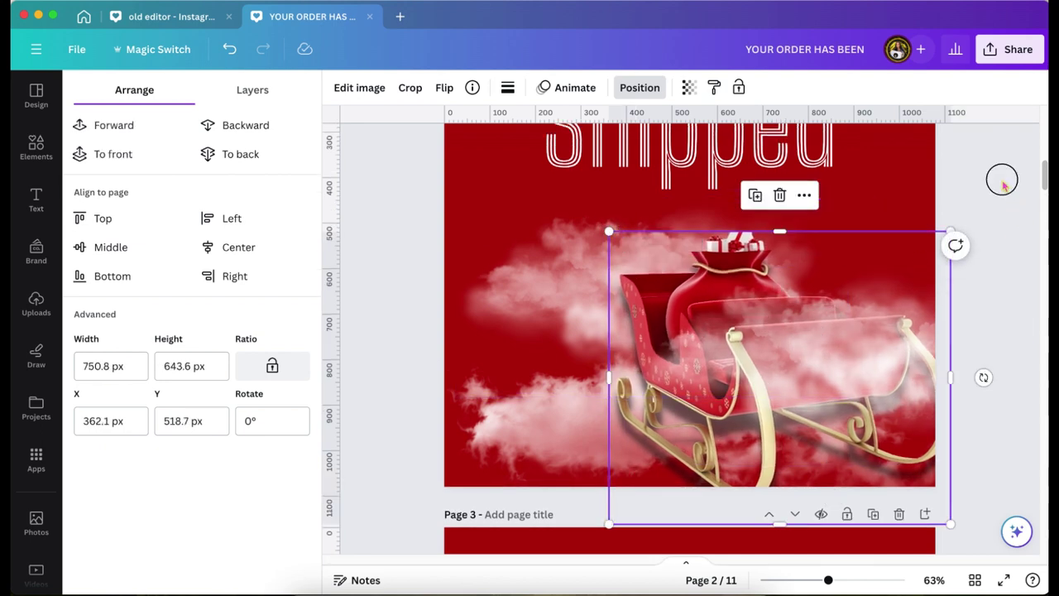
pyautogui.scroll(2, 1002, 185)
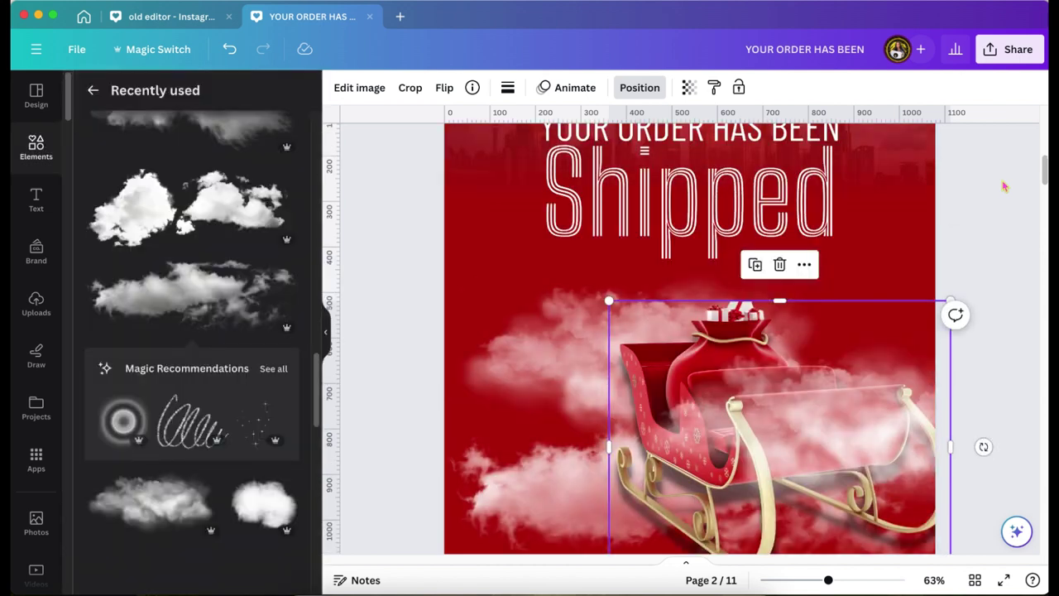
pyautogui.scroll(2, 998, 198)
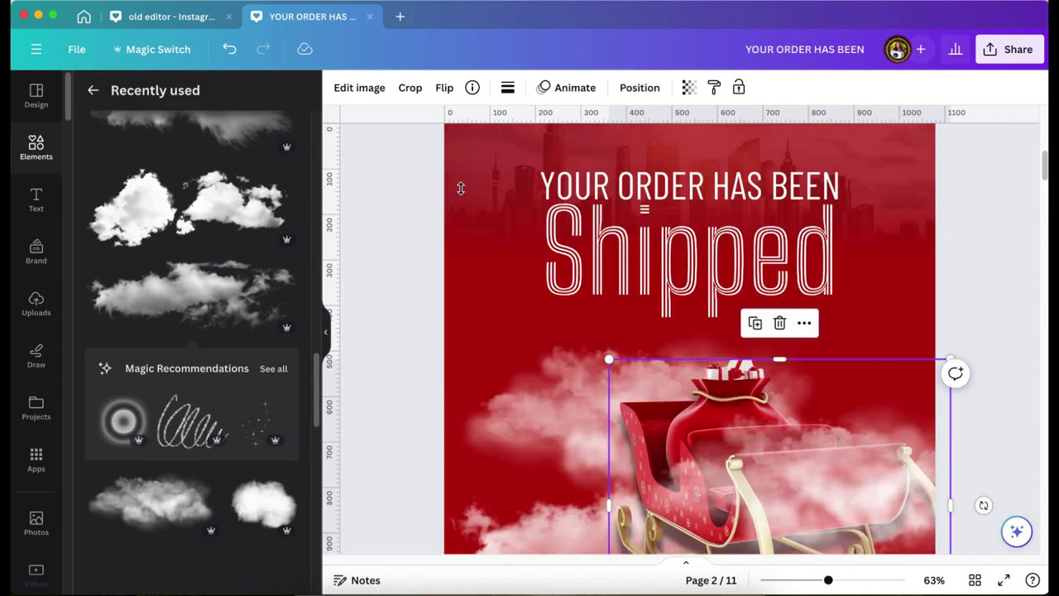
# Add the "Red Silk Ribbon" picture and lay it across the base of "Shipped", its bow running off the page's right edge
pyautogui.scroll(-5, 188, 232)
pyautogui.click(282, 471)
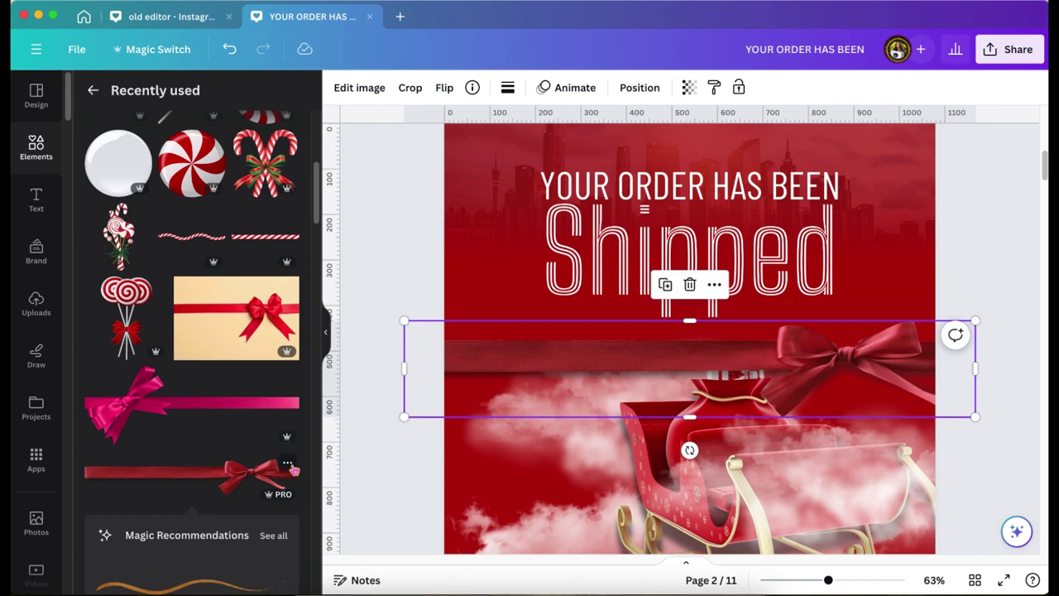
pyautogui.click(289, 465)
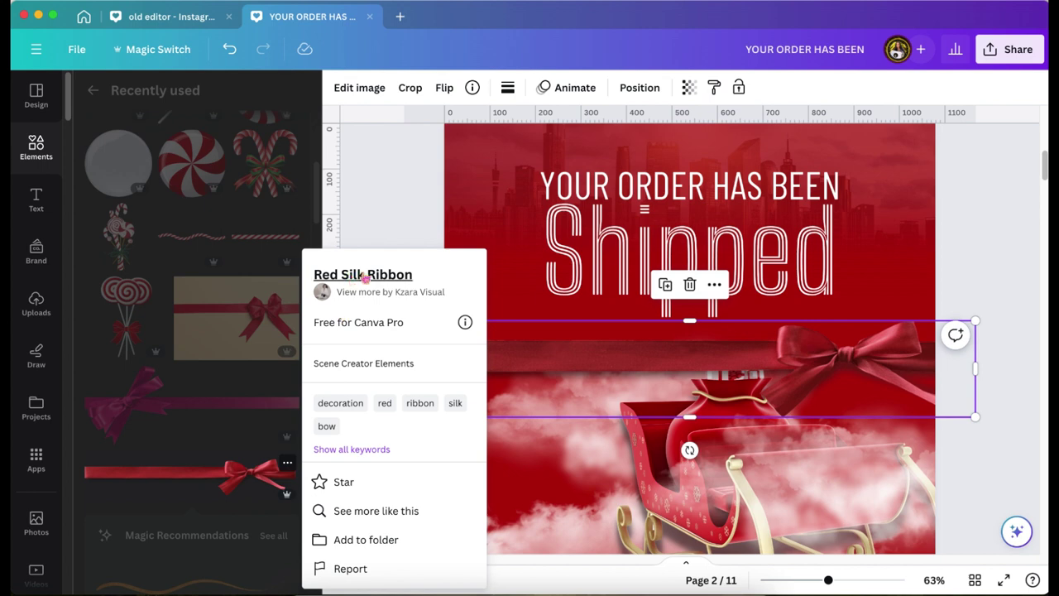
pyautogui.click(912, 357)
pyautogui.moveTo(913, 357); pyautogui.dragTo(951, 321)
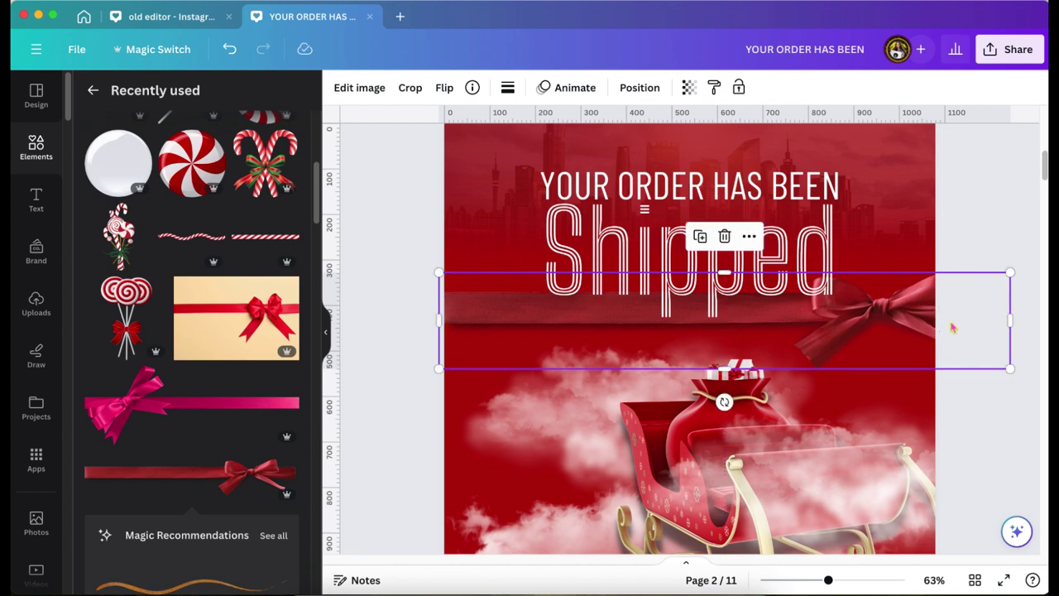
pyautogui.click(1007, 249)
# Paste the small "CHECK YOUR EMAILL FOR RACKING" text from page 1 onto page 2's ribbon
pyautogui.scroll(-2, 1006, 249)
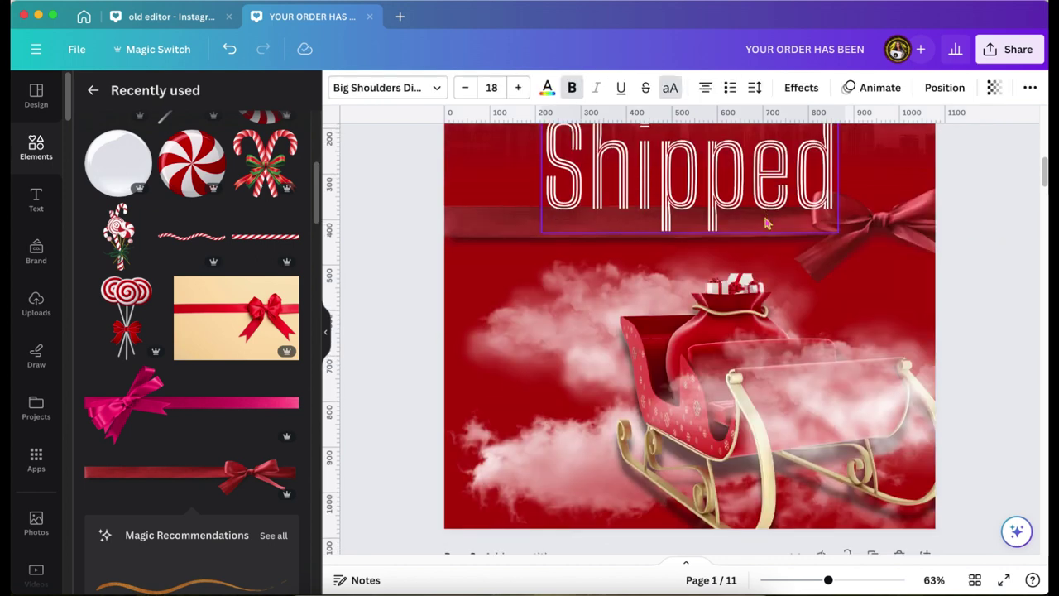
pyautogui.click(506, 232)
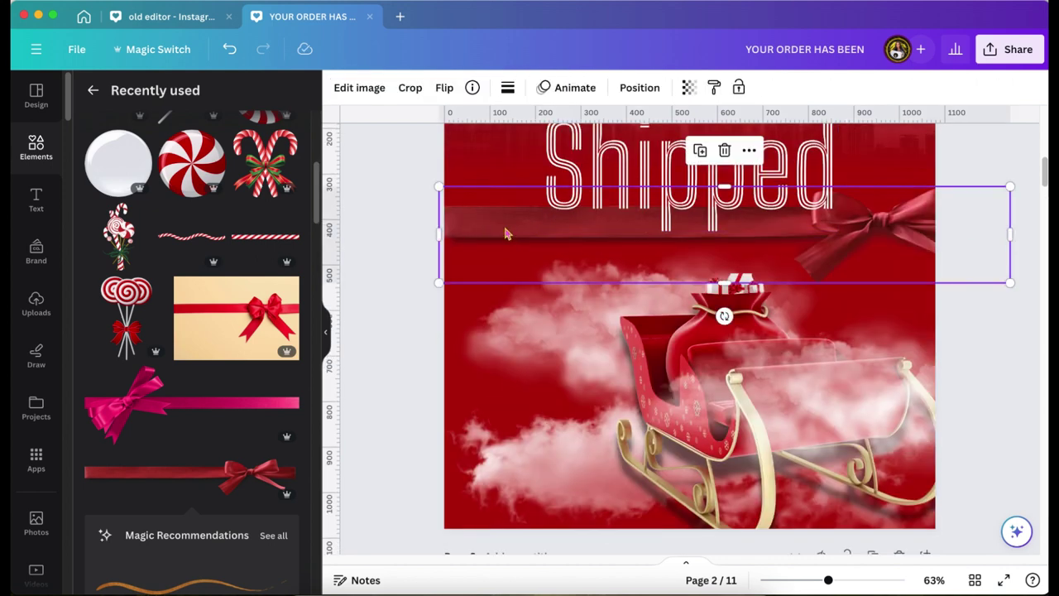
pyautogui.keyDown('super'); pyautogui.click(506, 233); pyautogui.keyUp('super')
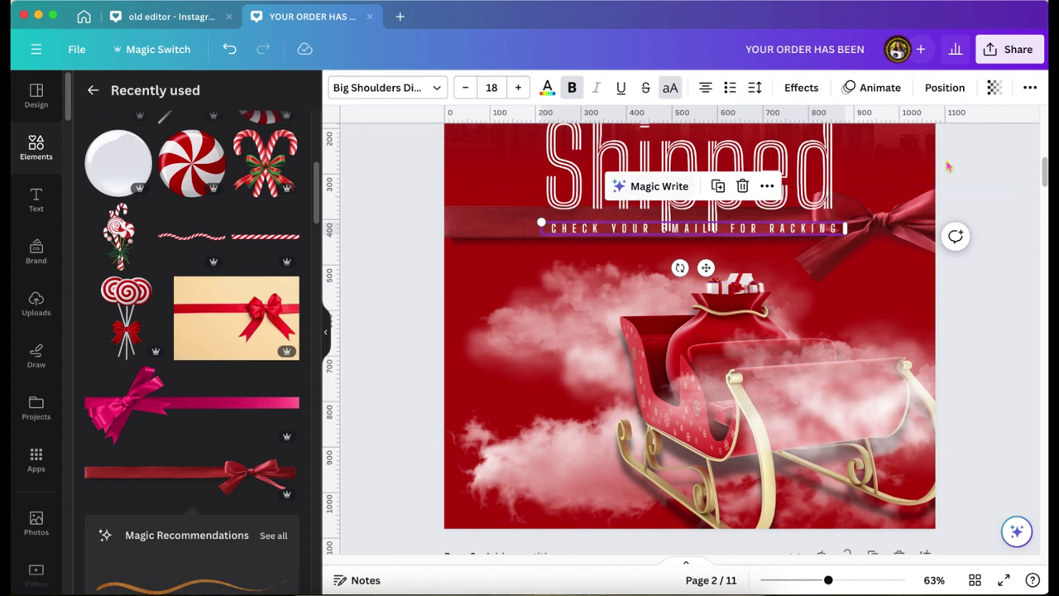
pyautogui.click(983, 160)
pyautogui.scroll(1, 987, 166)
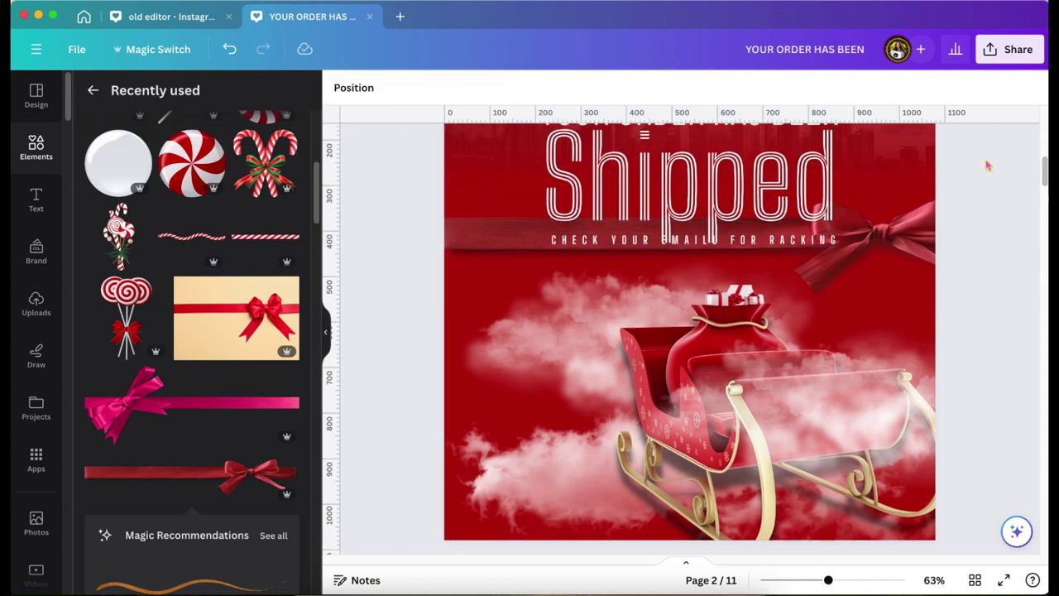
pyautogui.scroll(1, 986, 166)
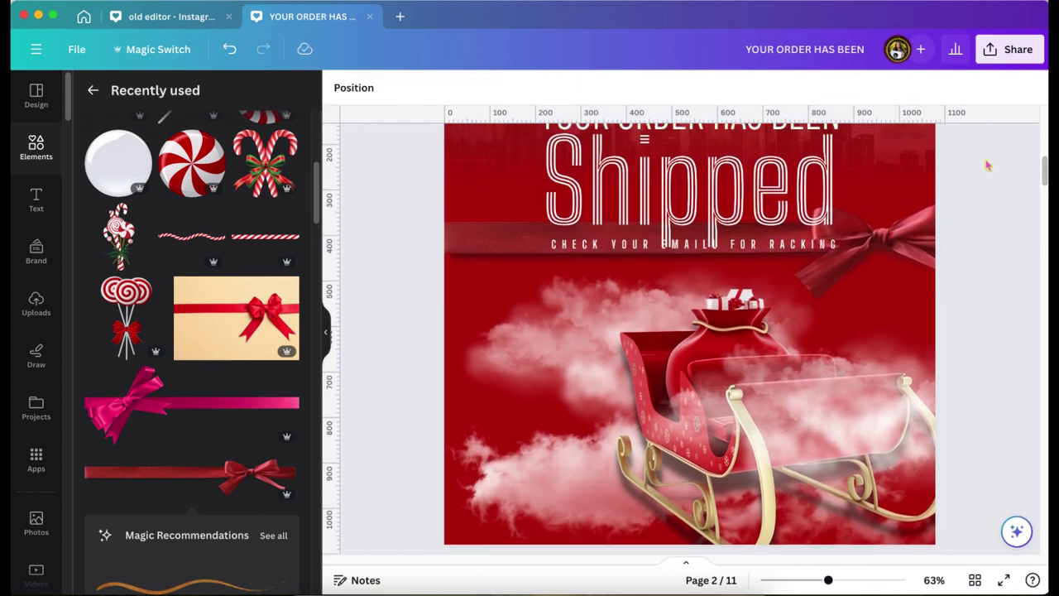
# Duplicate the small tracking text below the ribbon with letter spacing 800, in a box wide enough for one line
pyautogui.click(738, 245)
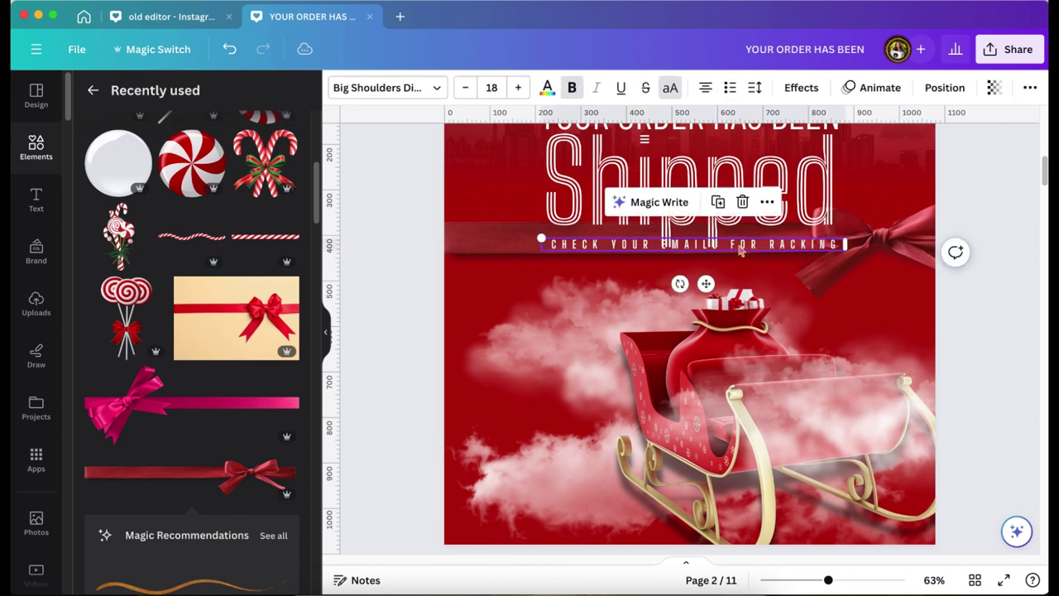
pyautogui.click(717, 203)
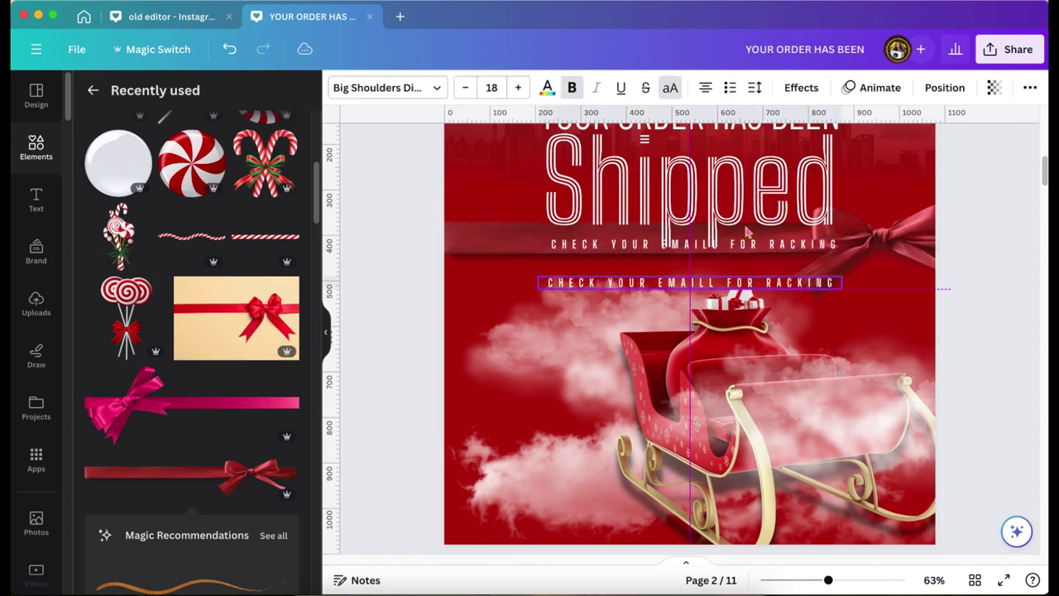
pyautogui.click(754, 87)
pyautogui.moveTo(875, 146); pyautogui.dragTo(923, 142)
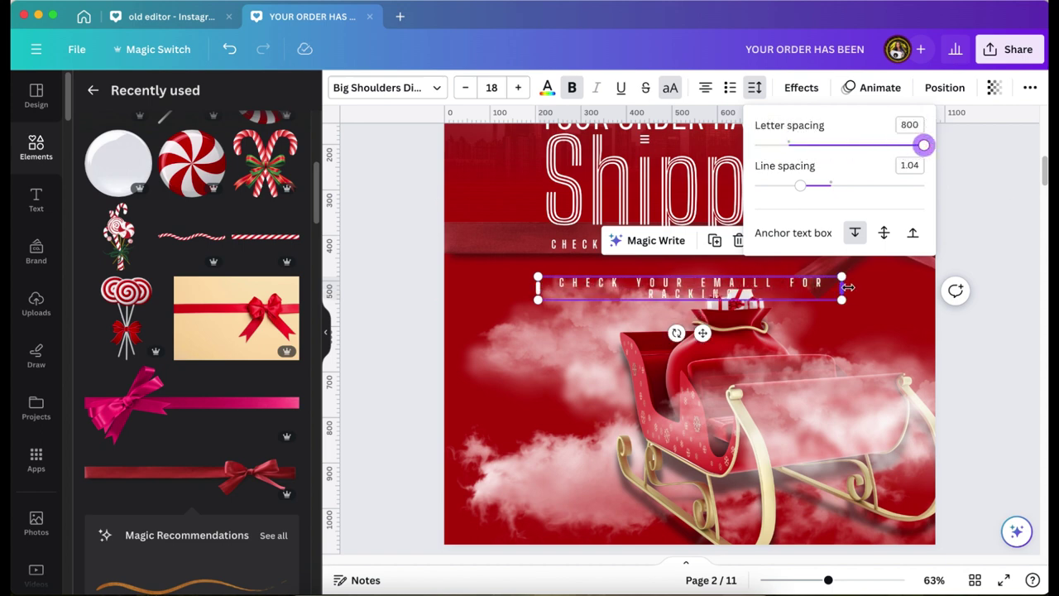
pyautogui.moveTo(842, 287); pyautogui.dragTo(953, 282)
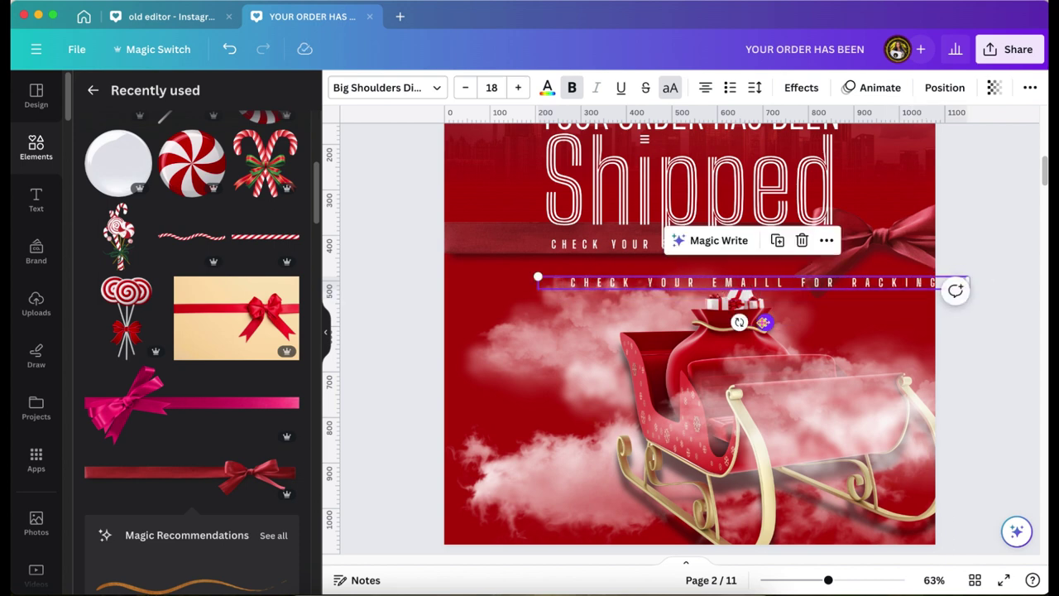
# Remove the spare copy of the tracking text, then add a rectangle near page 2's lower edge, flattened to a bar about 49.4 px high
pyautogui.moveTo(761, 320); pyautogui.dragTo(559, 427)
pyautogui.scroll(-1, 687, 335)
pyautogui.click(579, 439)
pyautogui.press('r')
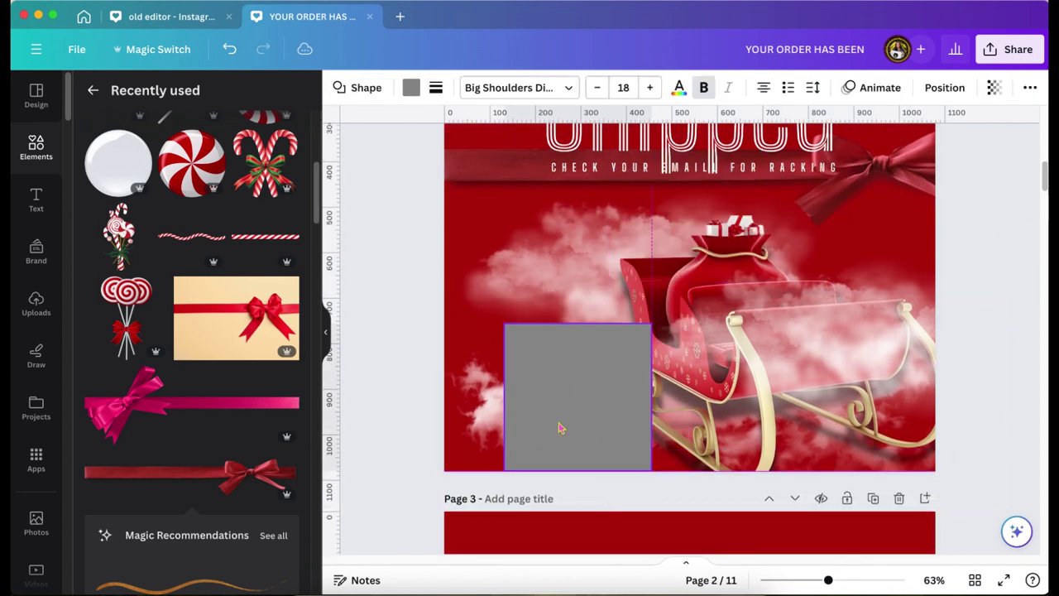
pyautogui.moveTo(577, 324); pyautogui.dragTo(577, 445)
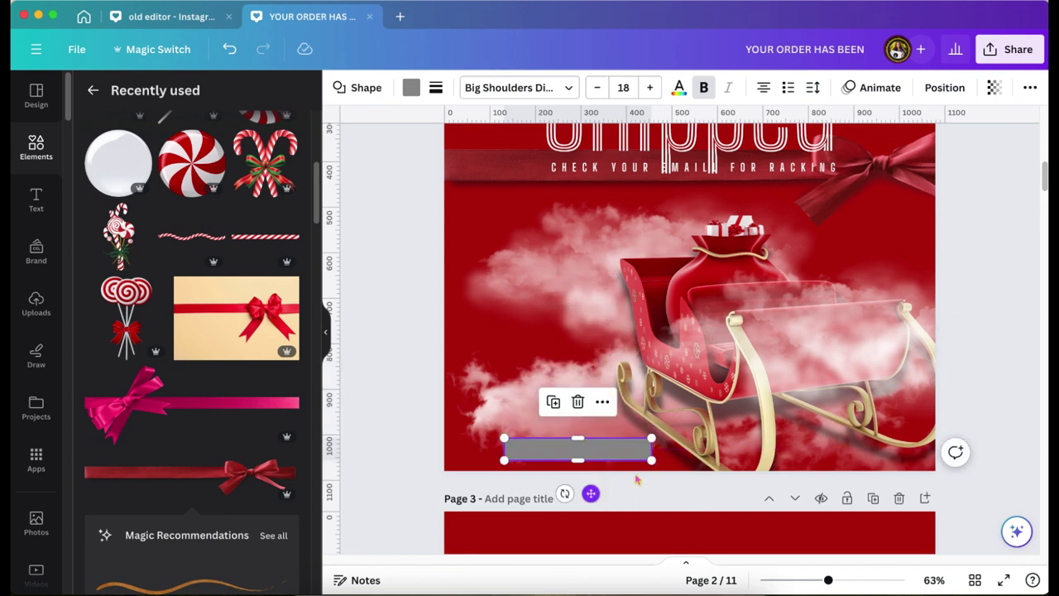
# Widen the thin bar to about 976.7 px and center it horizontally on the page
pyautogui.moveTo(652, 448); pyautogui.dragTo(936, 439)
pyautogui.click(943, 87)
pyautogui.click(231, 248)
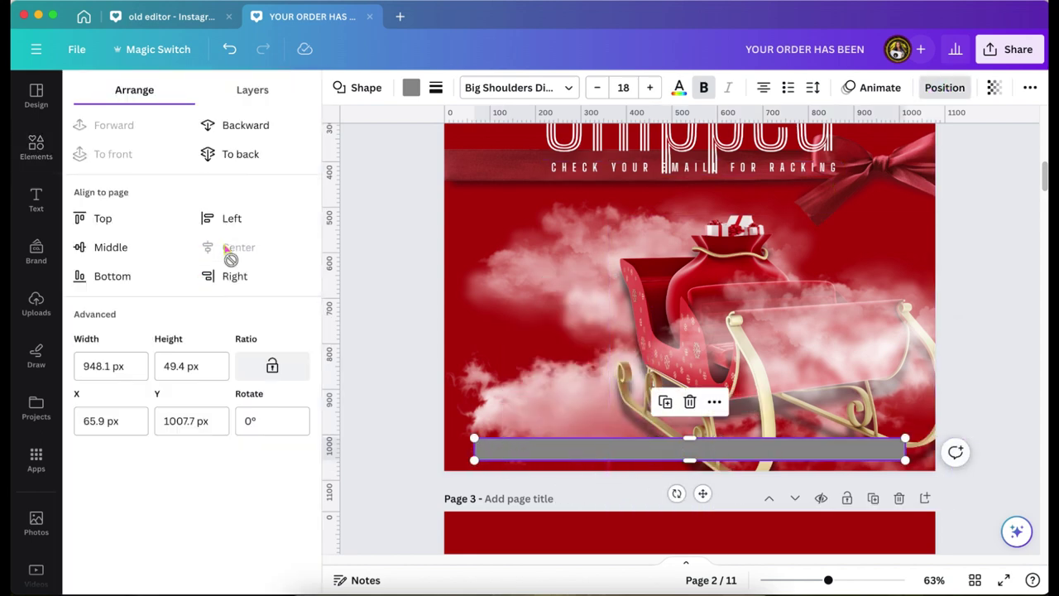
pyautogui.moveTo(466, 448); pyautogui.dragTo(457, 447)
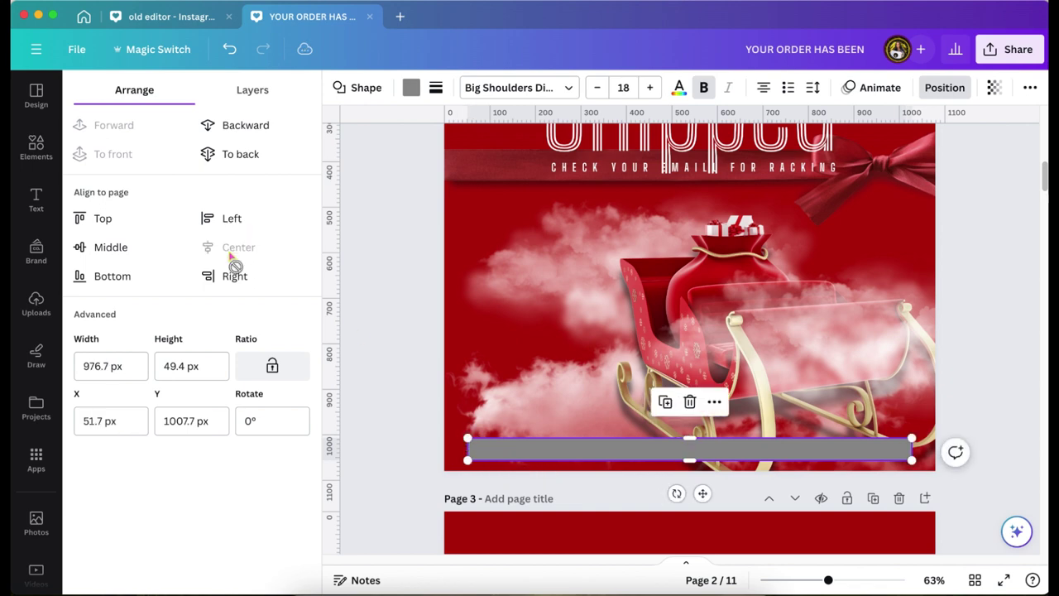
# Recolor the bar with document red #B40A09 and switch its fill from solid to gradient
pyautogui.click(411, 87)
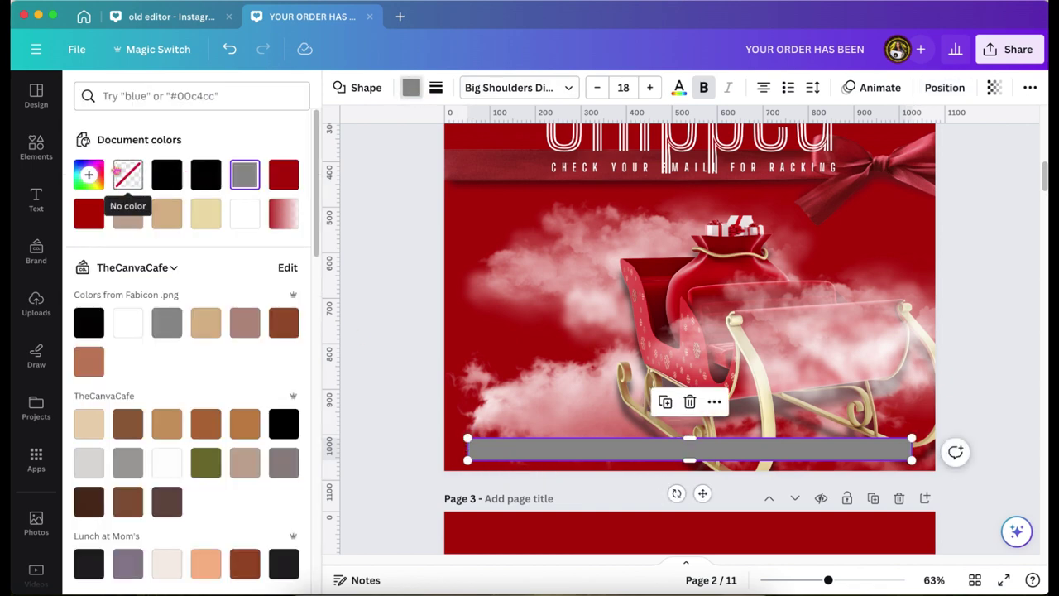
pyautogui.click(283, 175)
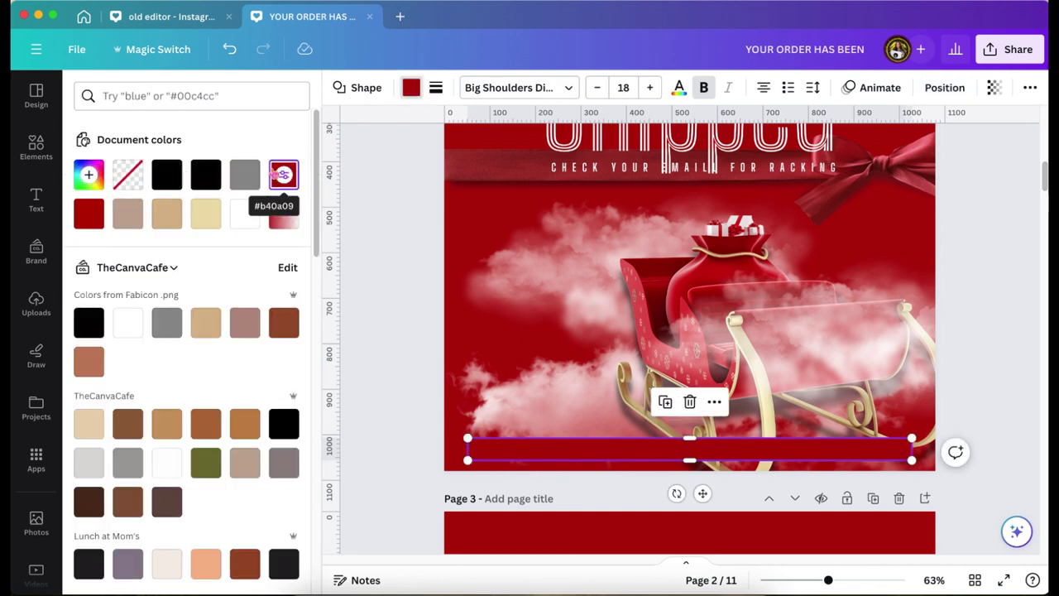
pyautogui.click(283, 175)
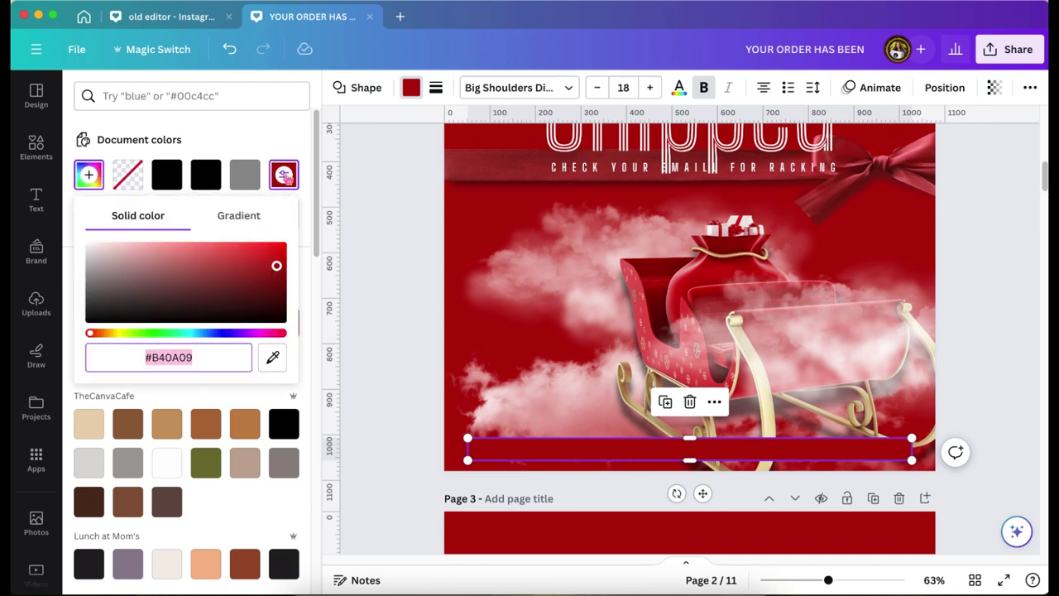
pyautogui.click(248, 217)
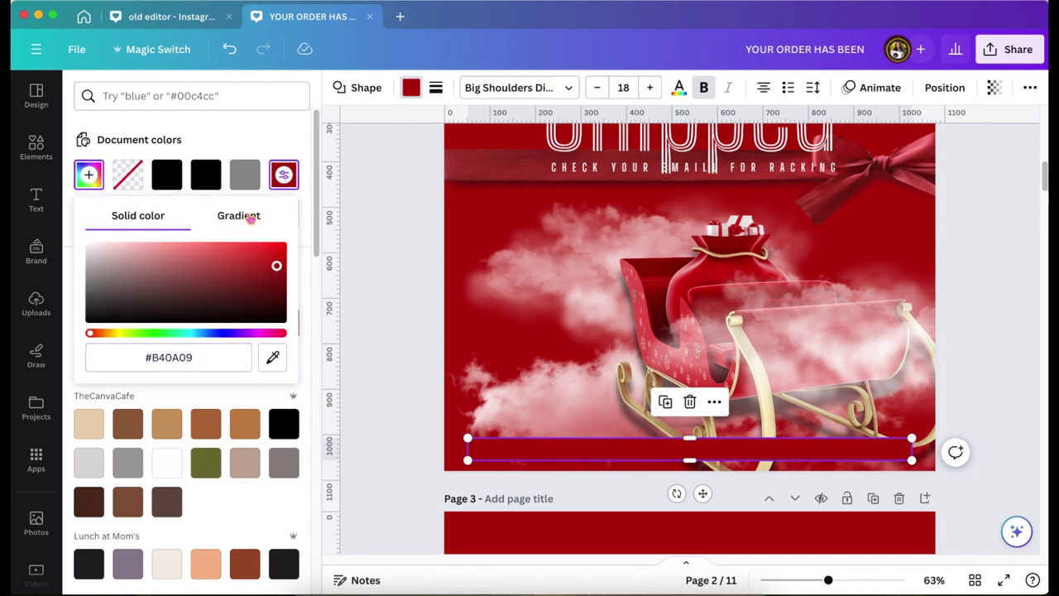
pyautogui.click(250, 217)
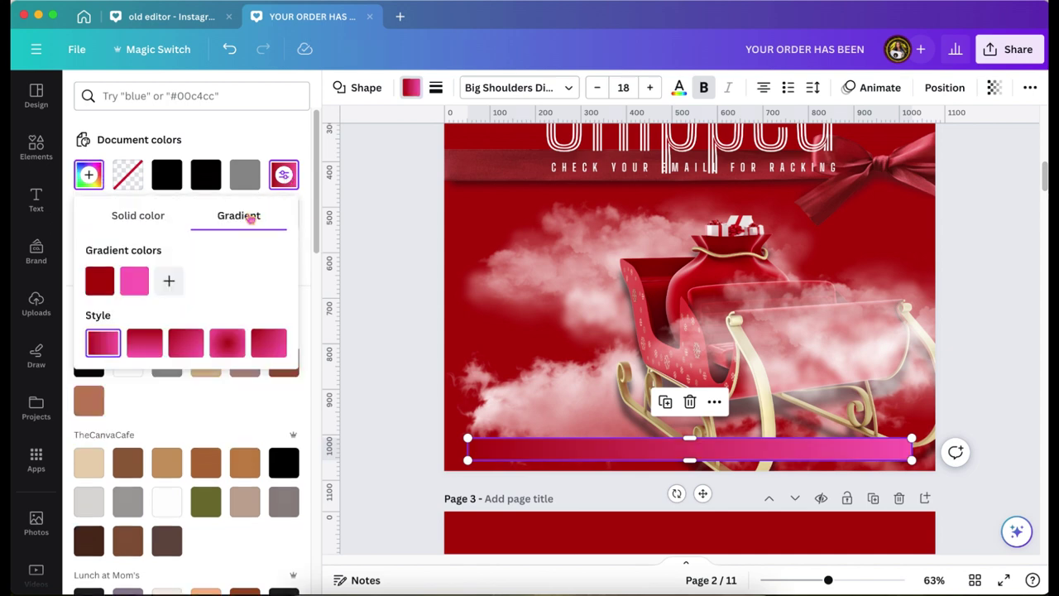
# Set the gradient's second color to white #FFFFFF at 76% opacity so the bar fades out from red
pyautogui.click(132, 283)
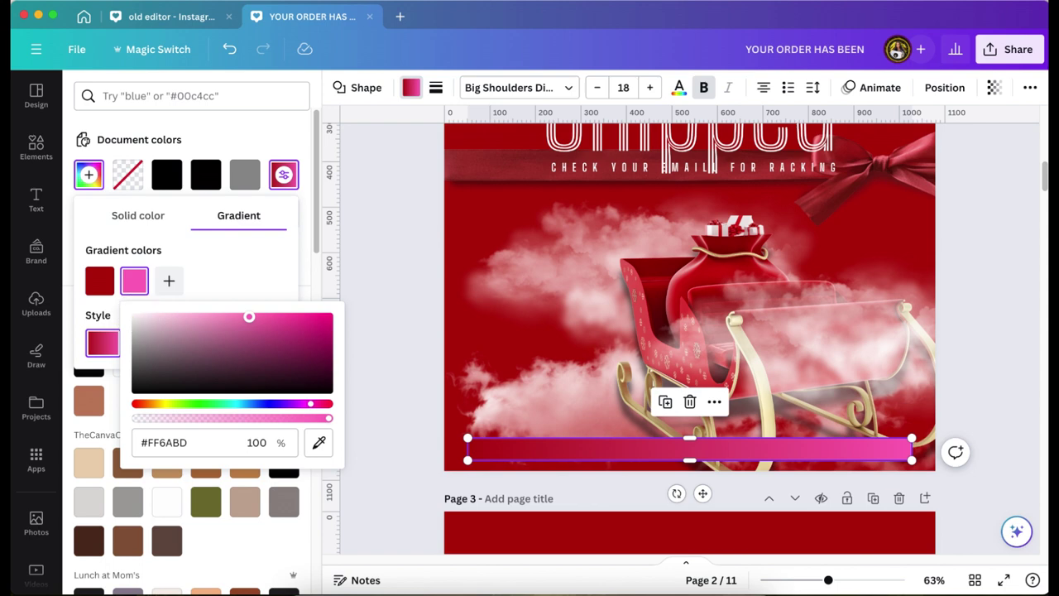
pyautogui.click(136, 319)
pyautogui.moveTo(137, 319); pyautogui.dragTo(116, 286)
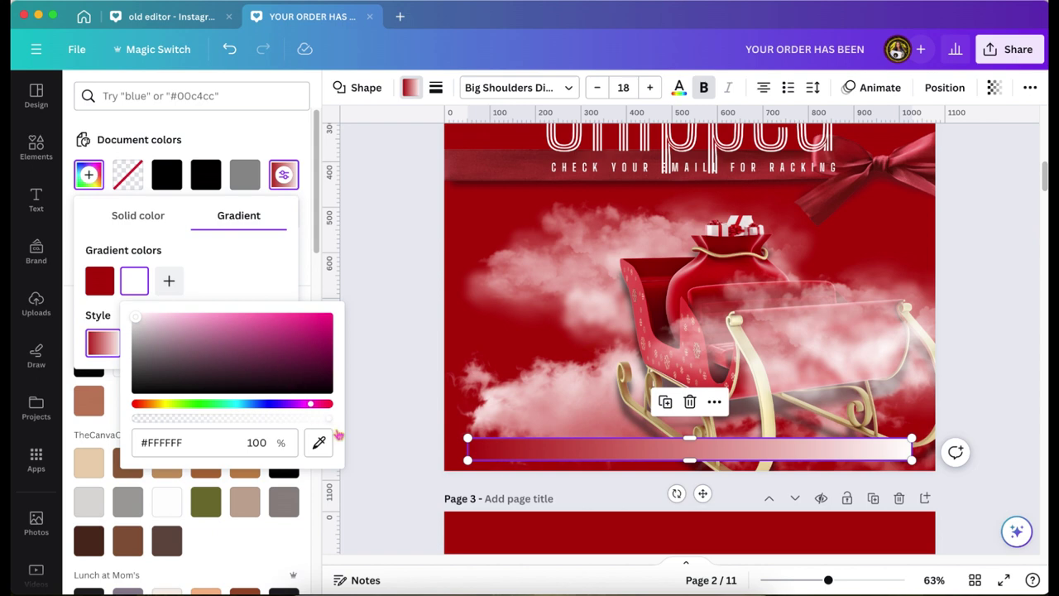
pyautogui.moveTo(315, 416); pyautogui.dragTo(286, 418)
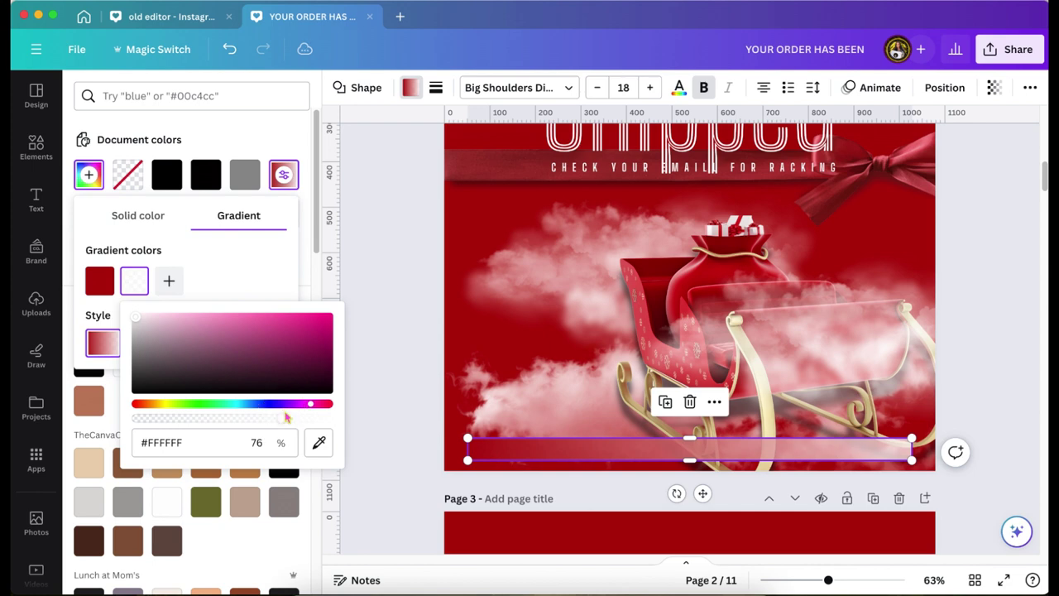
pyautogui.click(399, 243)
pyautogui.click(411, 87)
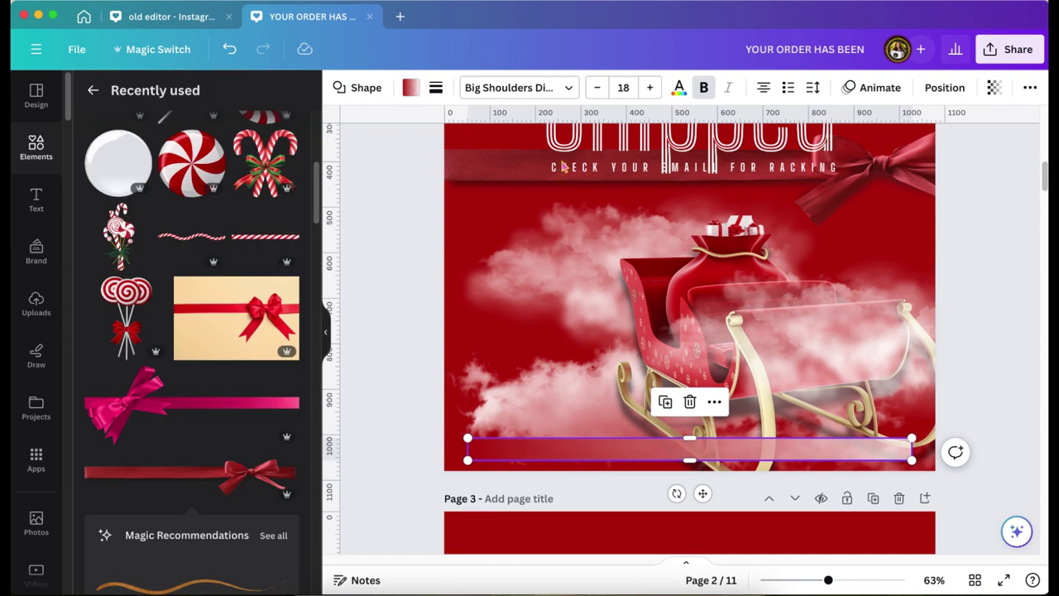
# Duplicate the small tracking text from the ribbon, place the copy on the gradient bar and widen its box to nearly the bar's length
pyautogui.click(565, 167)
pyautogui.click(719, 211)
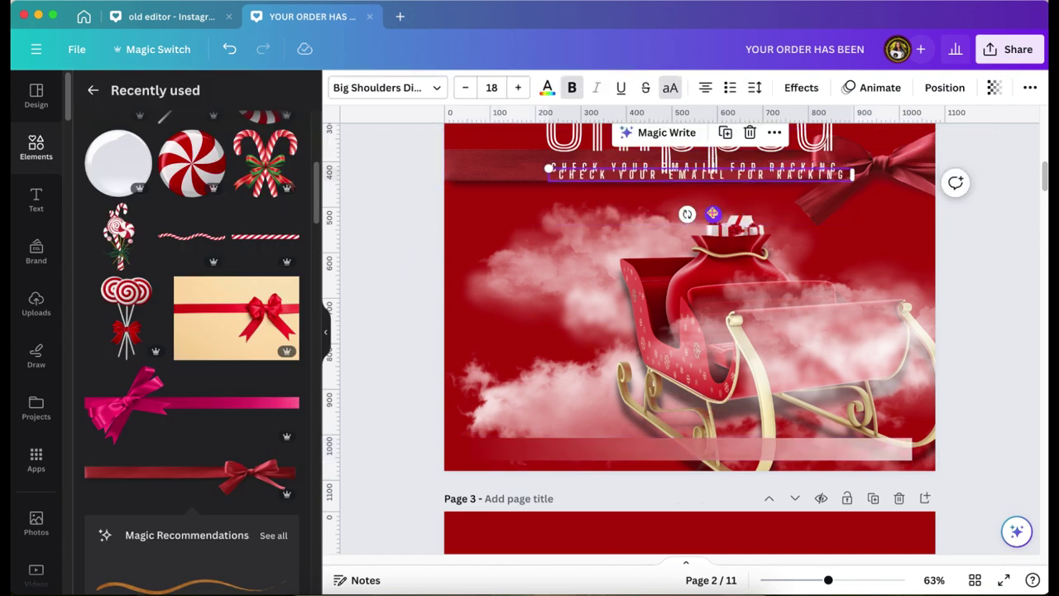
pyautogui.moveTo(712, 214); pyautogui.dragTo(640, 488)
pyautogui.moveTo(812, 445); pyautogui.dragTo(907, 449)
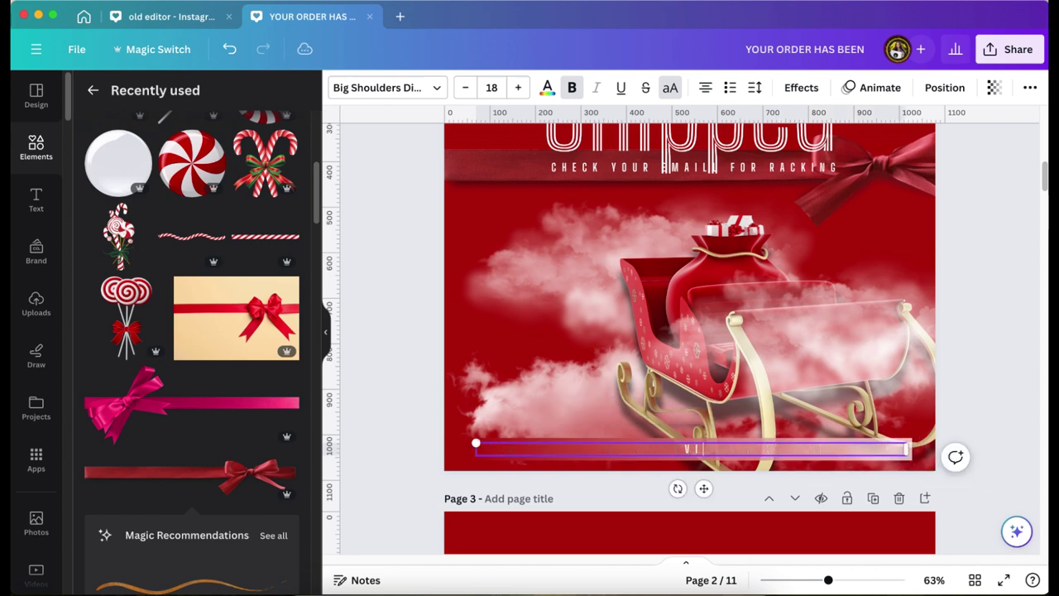
pyautogui.write('SIT US ONLINE:')
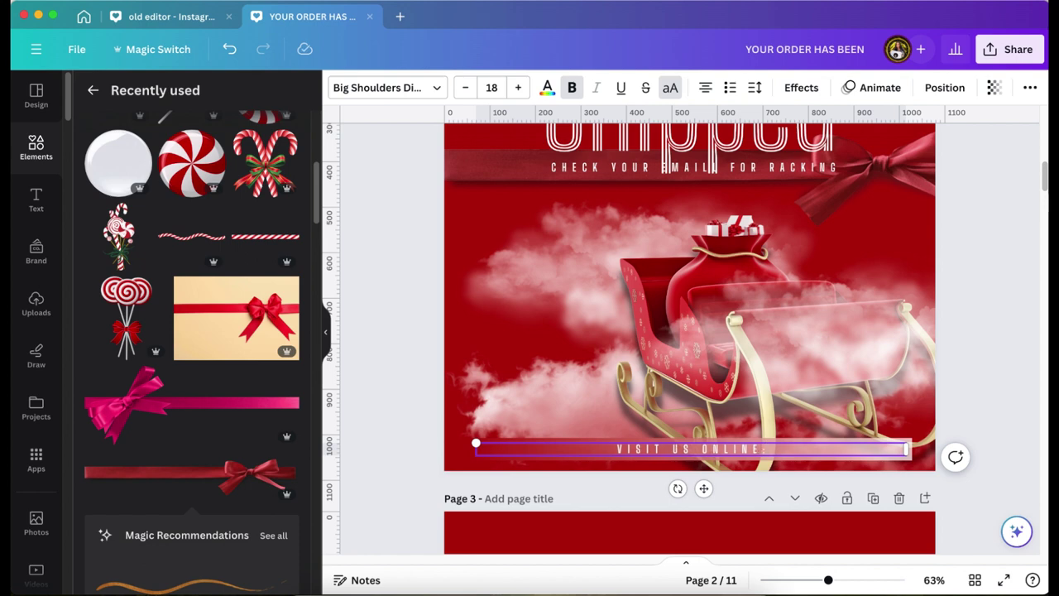
pyautogui.write('WWW')
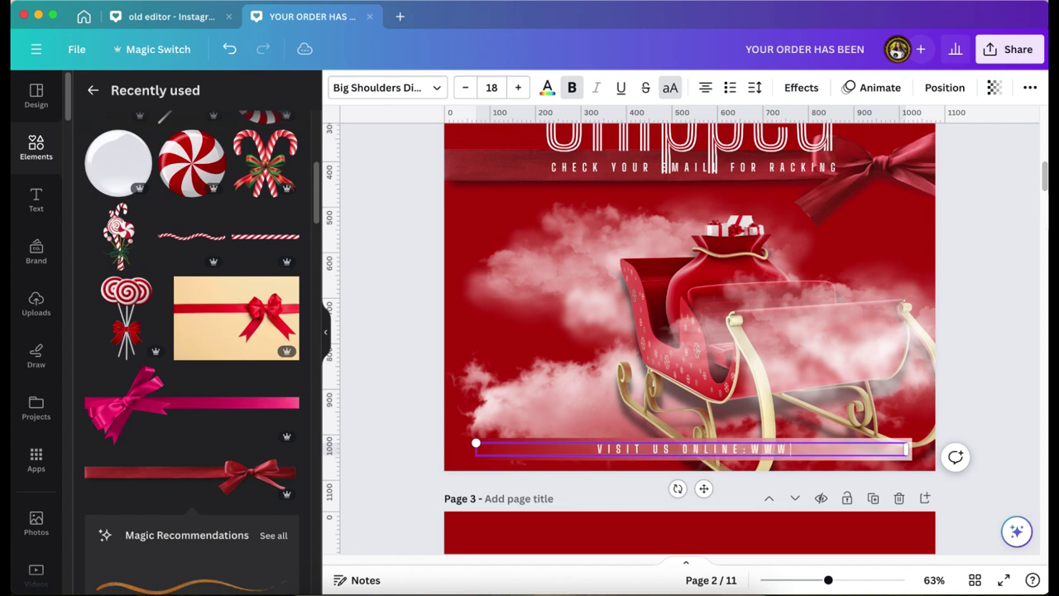
pyautogui.write('.')
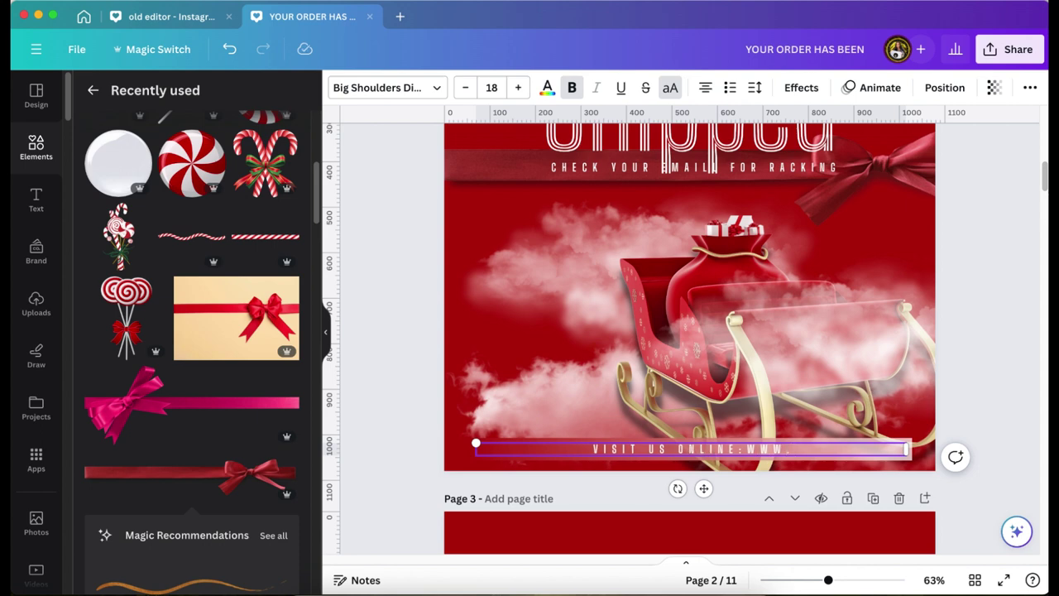
pyautogui.write('YOU')
pyautogui.press('BackSpace')
pyautogui.press('BackSpace')
pyautogui.press('BackSpace')
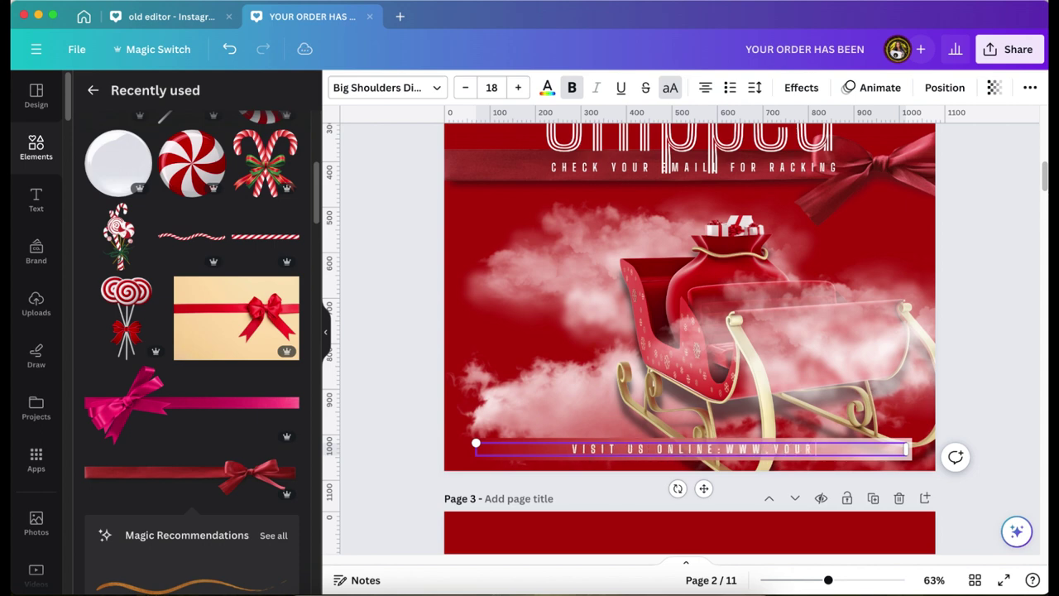
pyautogui.write('THECANVAC')
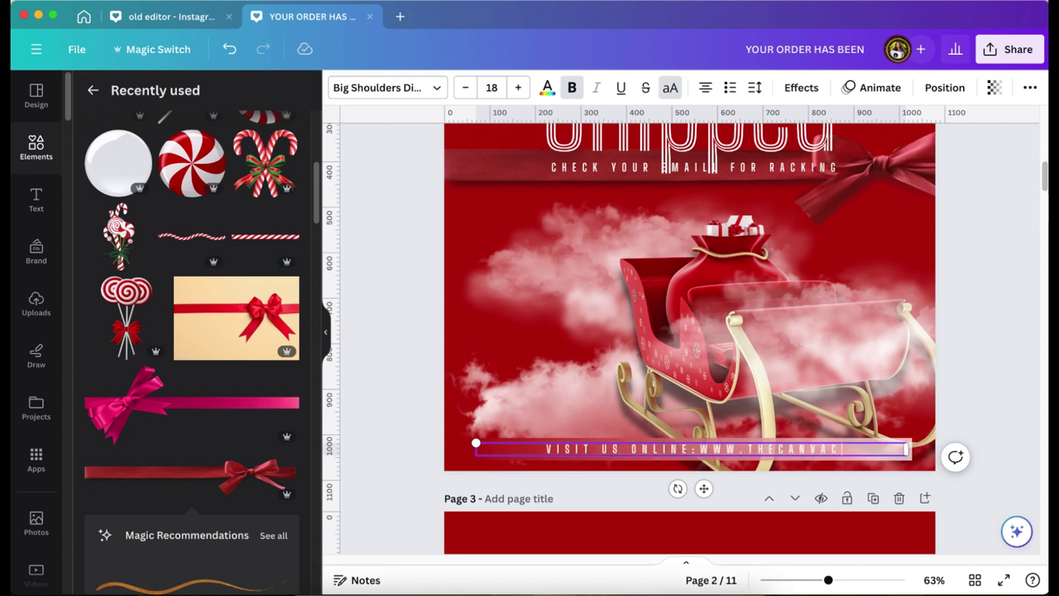
pyautogui.write('AFE.COM')
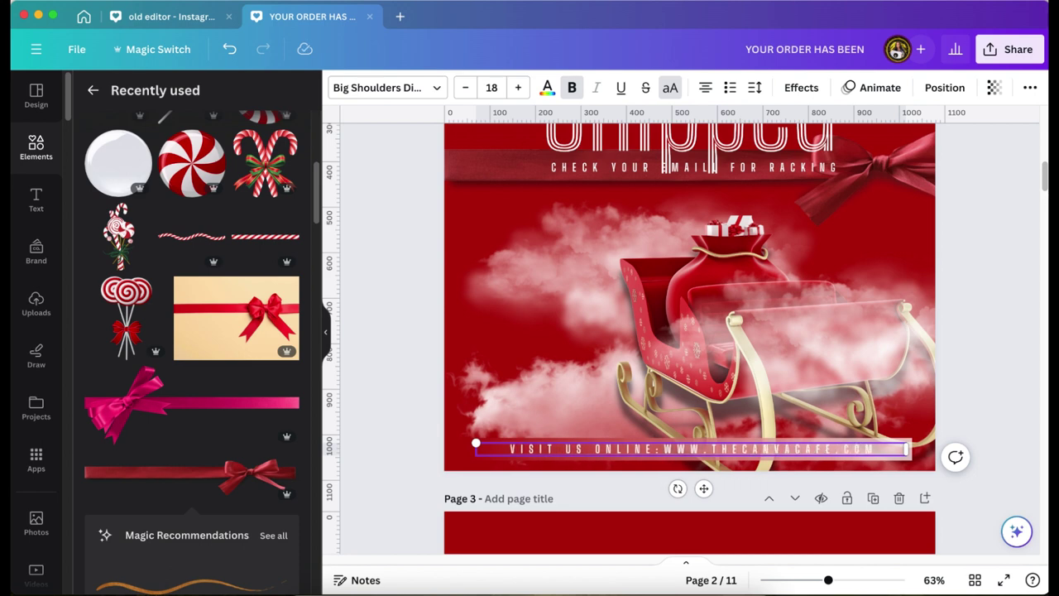
# Align the website text and the gradient bar with each other on their horizontal centers
pyautogui.scroll(3, 852, 339)
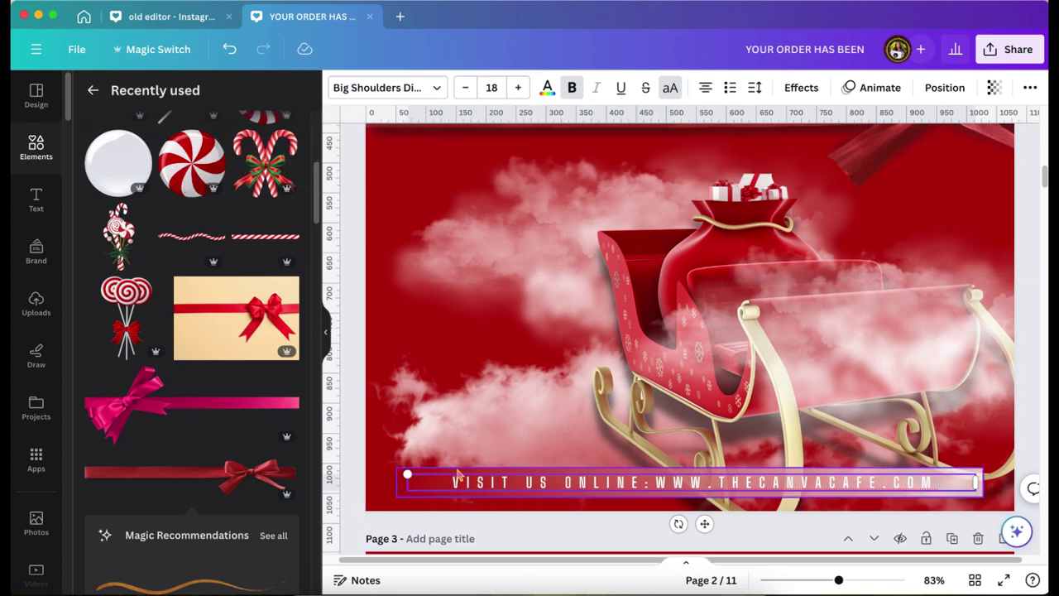
pyautogui.click(460, 473)
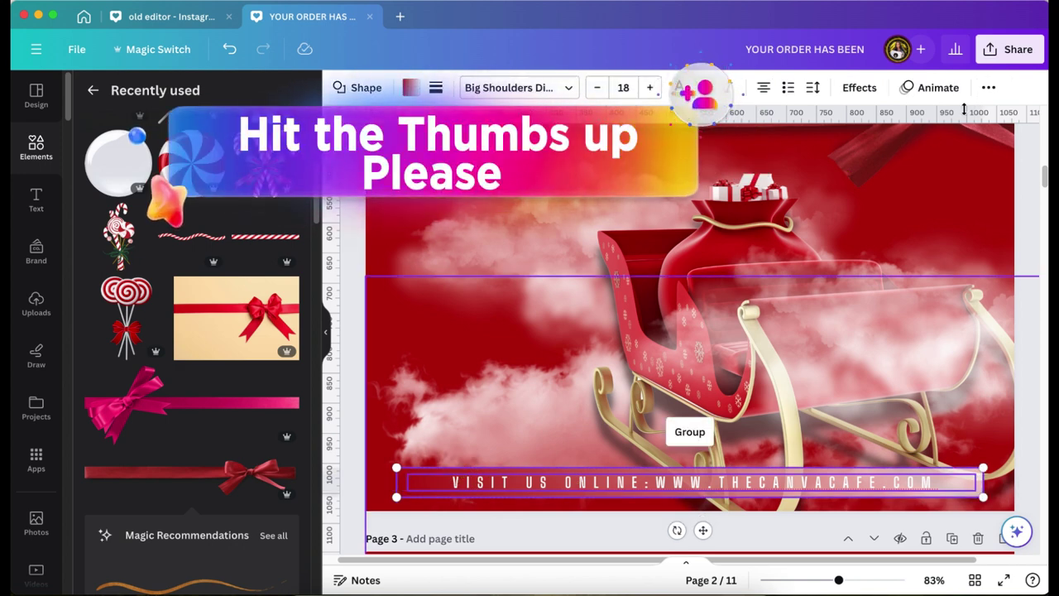
pyautogui.click(990, 89)
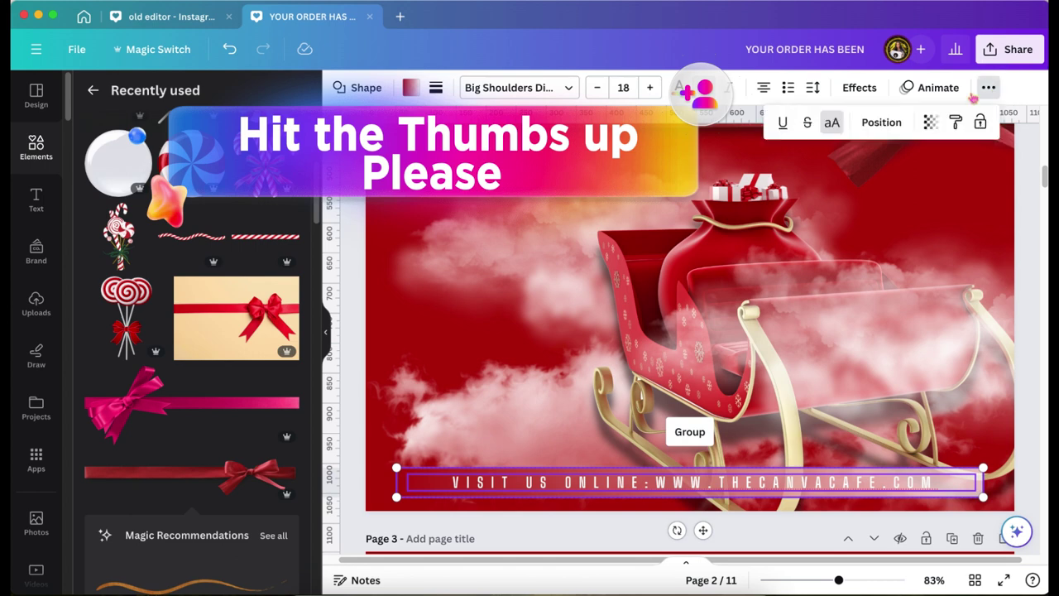
pyautogui.click(884, 124)
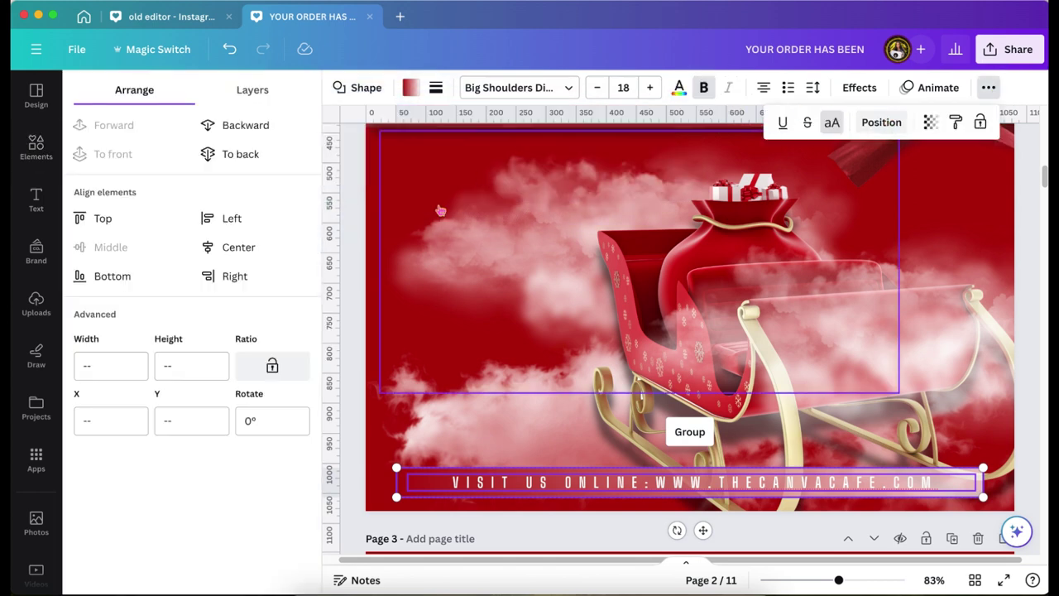
pyautogui.click(237, 249)
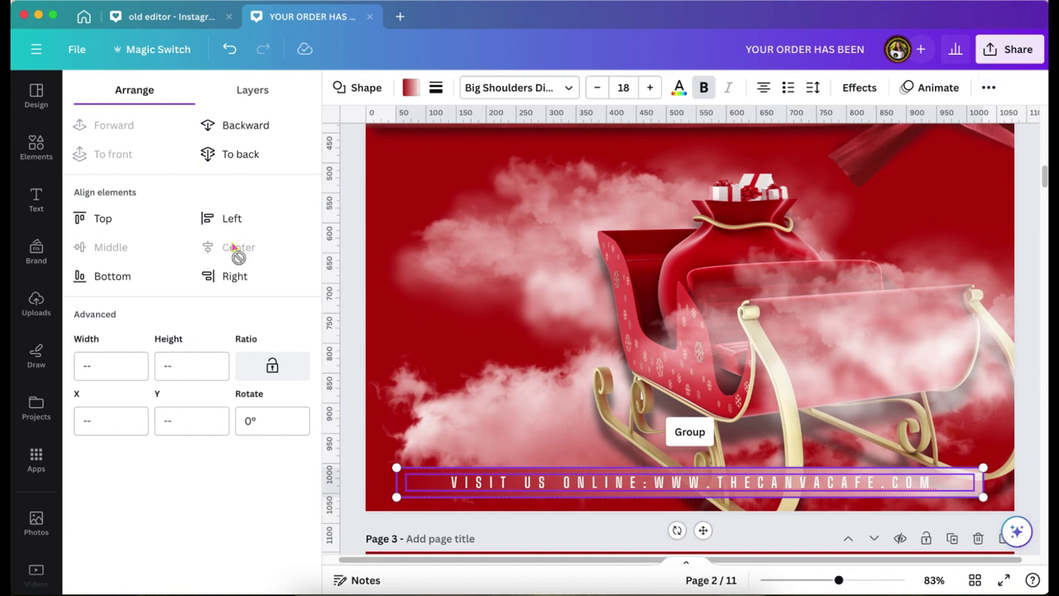
pyautogui.click(352, 221)
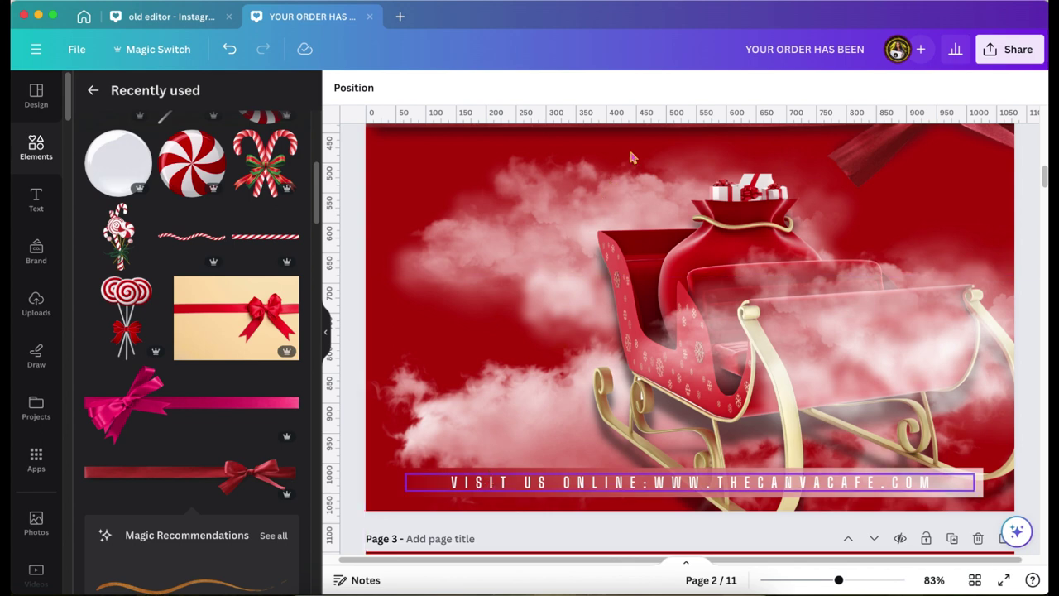
# Apply the Shadow text effect in black to the website text on the bar
pyautogui.click(628, 483)
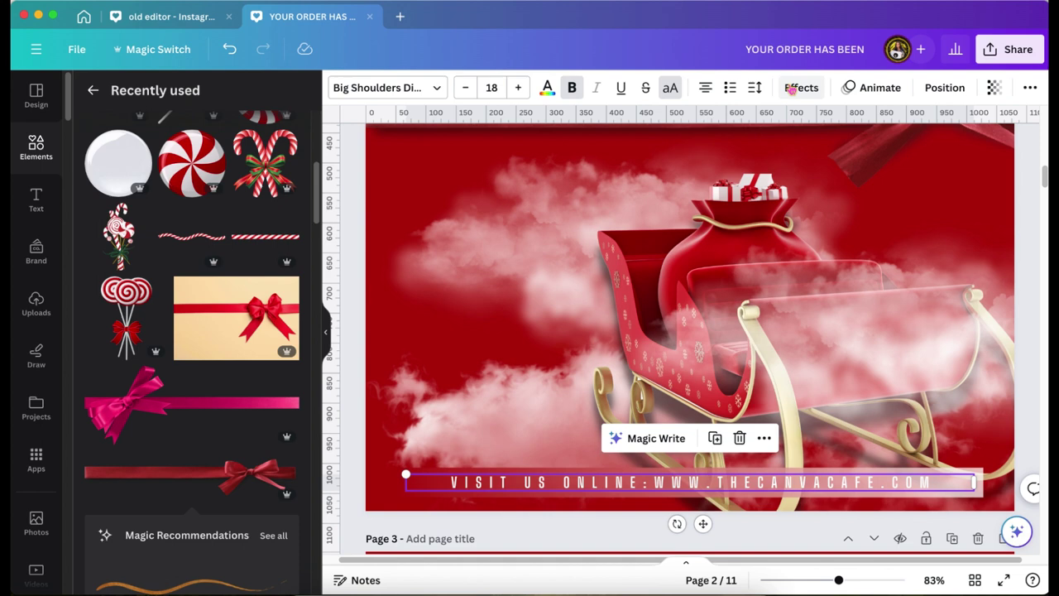
pyautogui.click(801, 89)
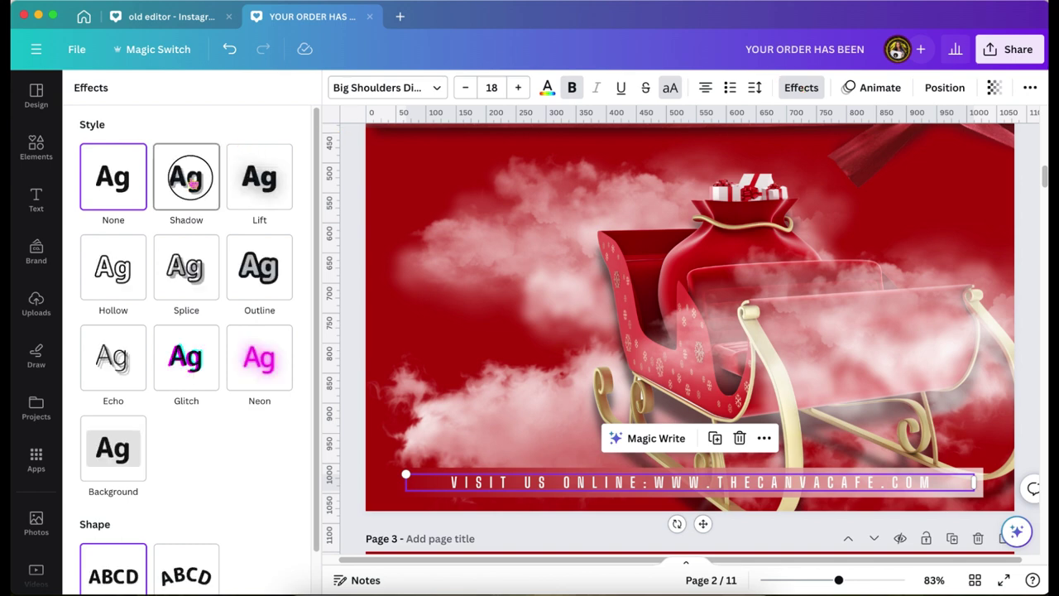
pyautogui.click(192, 182)
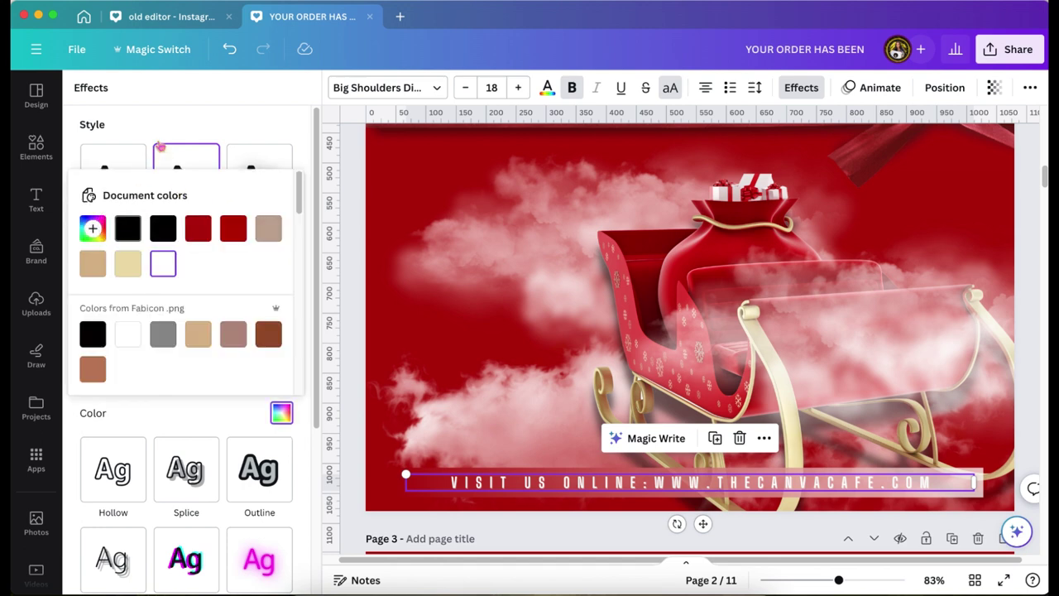
pyautogui.click(166, 130)
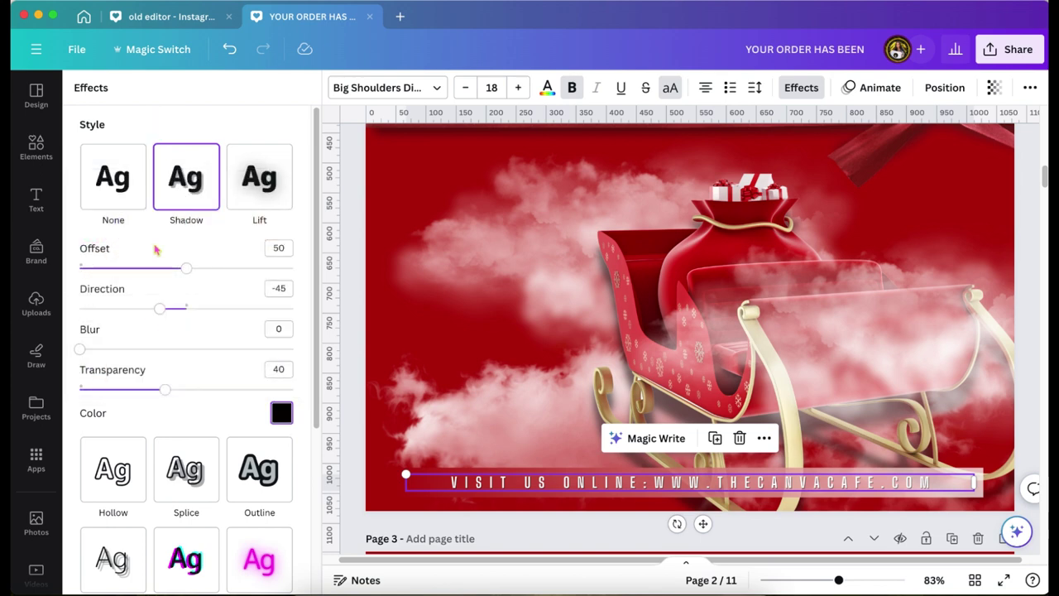
# Set the website text's shadow to blur 38 and transparency 100
pyautogui.moveTo(163, 387); pyautogui.dragTo(202, 389)
pyautogui.moveTo(84, 354); pyautogui.dragTo(162, 351)
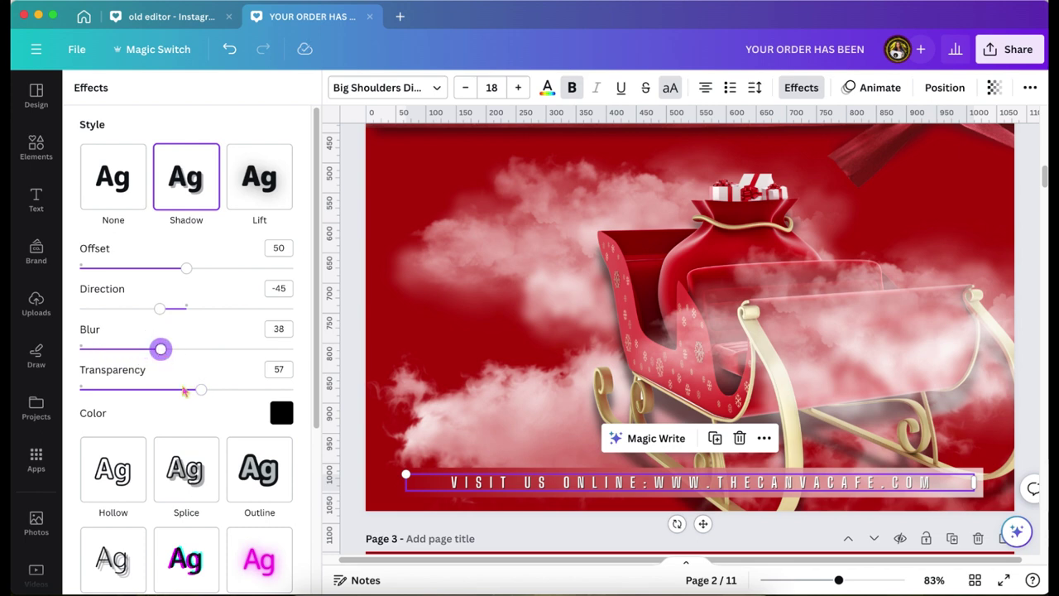
pyautogui.moveTo(202, 390); pyautogui.dragTo(257, 392)
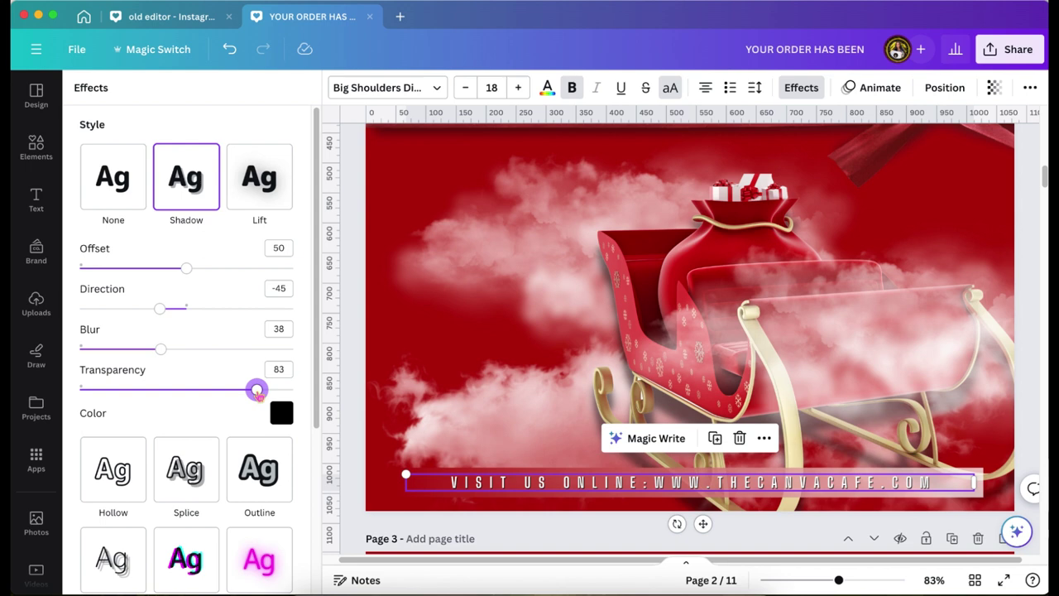
pyautogui.moveTo(257, 392); pyautogui.dragTo(298, 394)
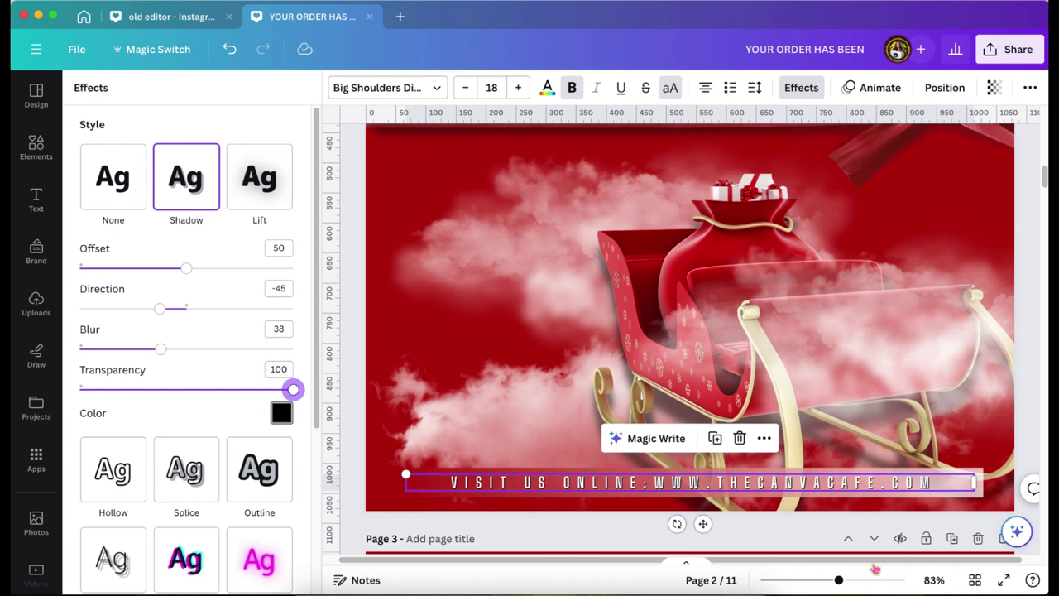
pyautogui.moveTo(839, 579); pyautogui.dragTo(833, 579)
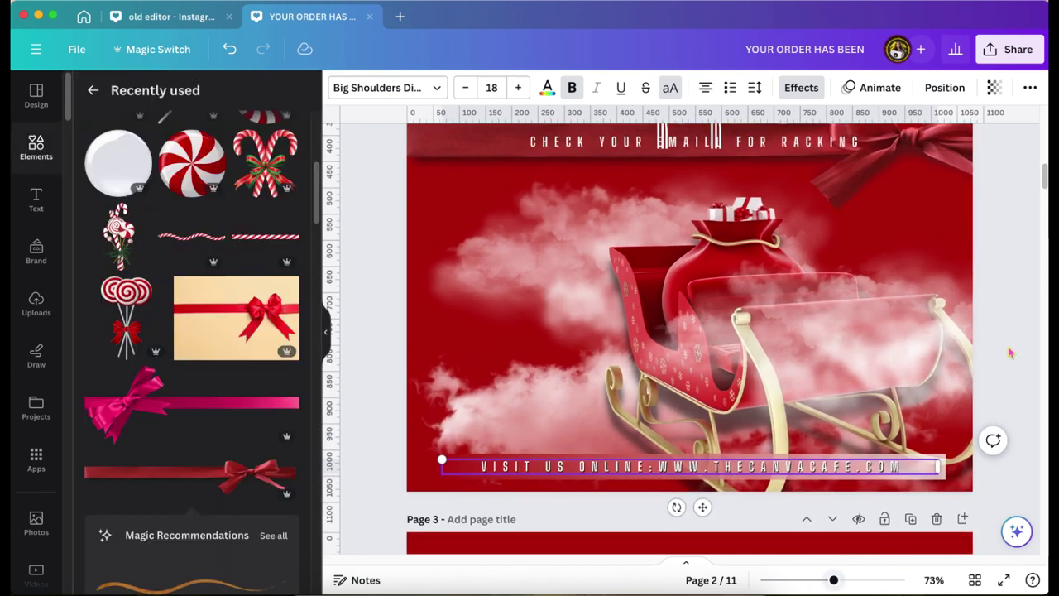
# Add a solid border with a weight of 2 around the gradient bar behind the website text
pyautogui.click(1009, 353)
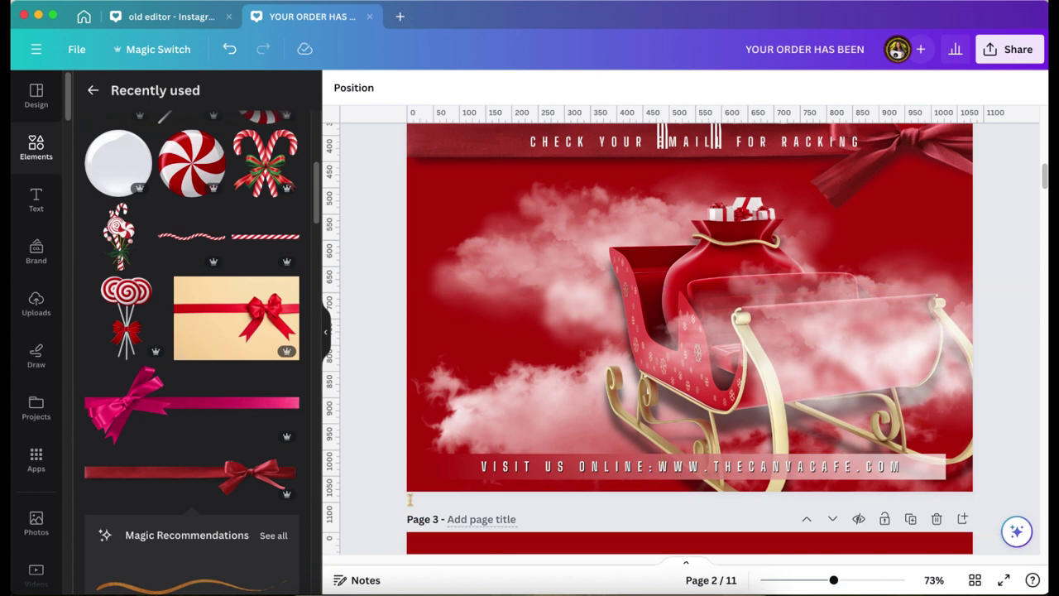
pyautogui.click(465, 460)
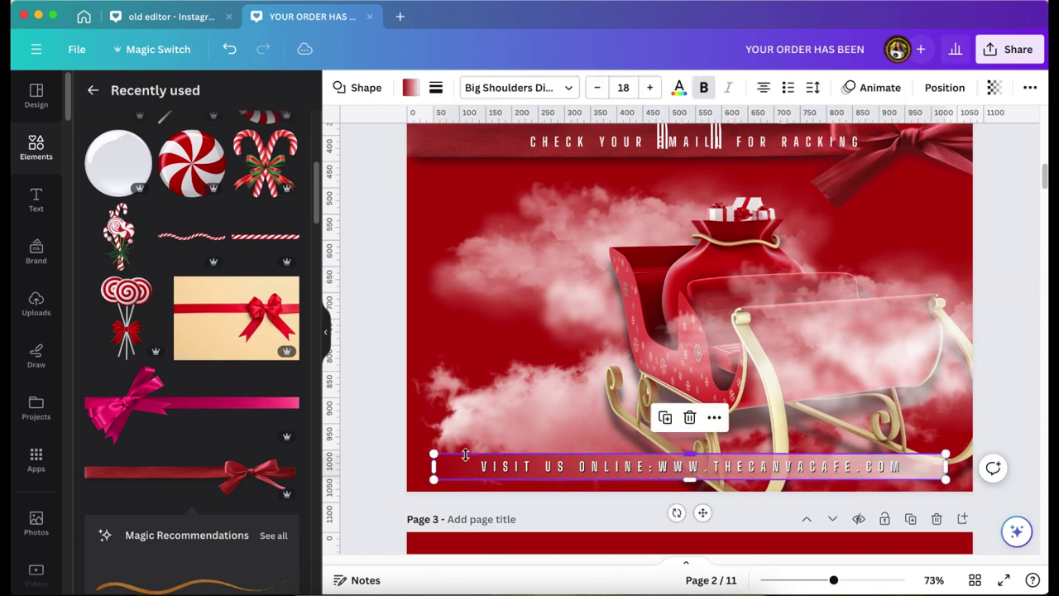
pyautogui.click(439, 94)
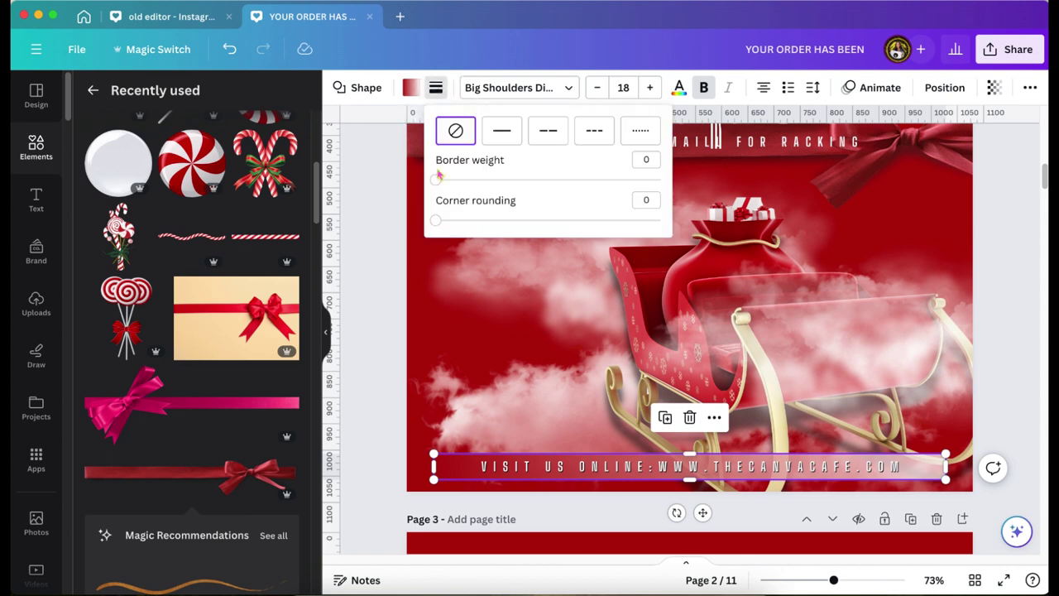
pyautogui.moveTo(437, 181); pyautogui.dragTo(440, 178)
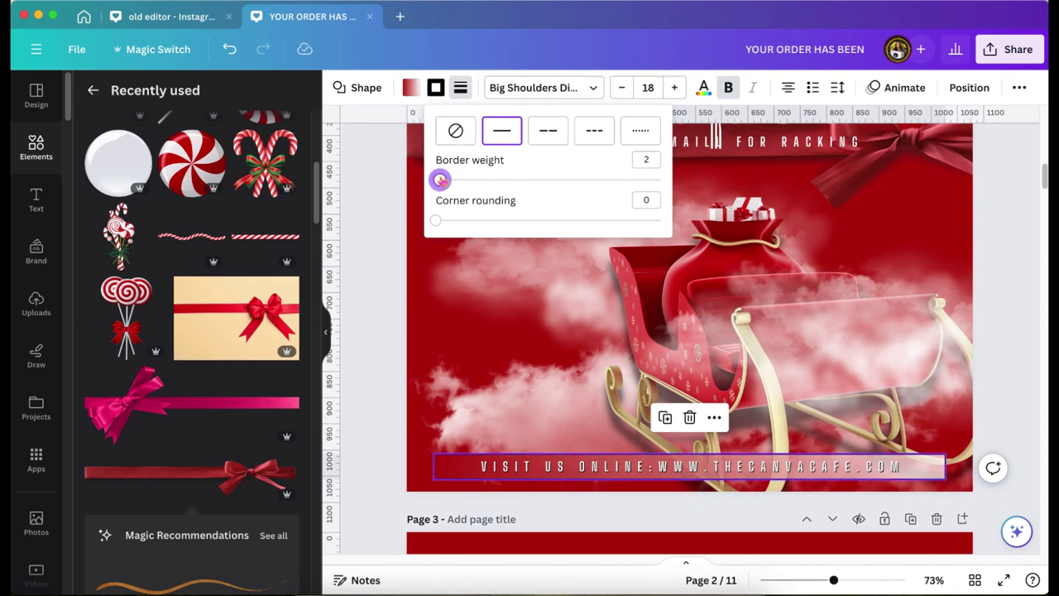
# Set the website bar's border color to the cream gold #F1E3B0 sampled from the sleigh's runner
pyautogui.click(441, 90)
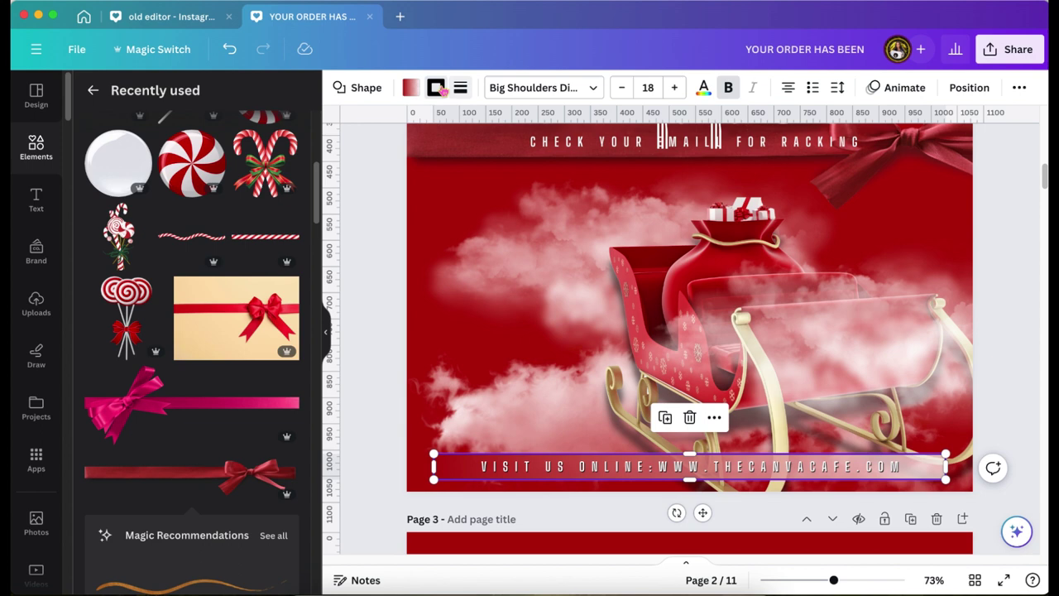
pyautogui.click(437, 89)
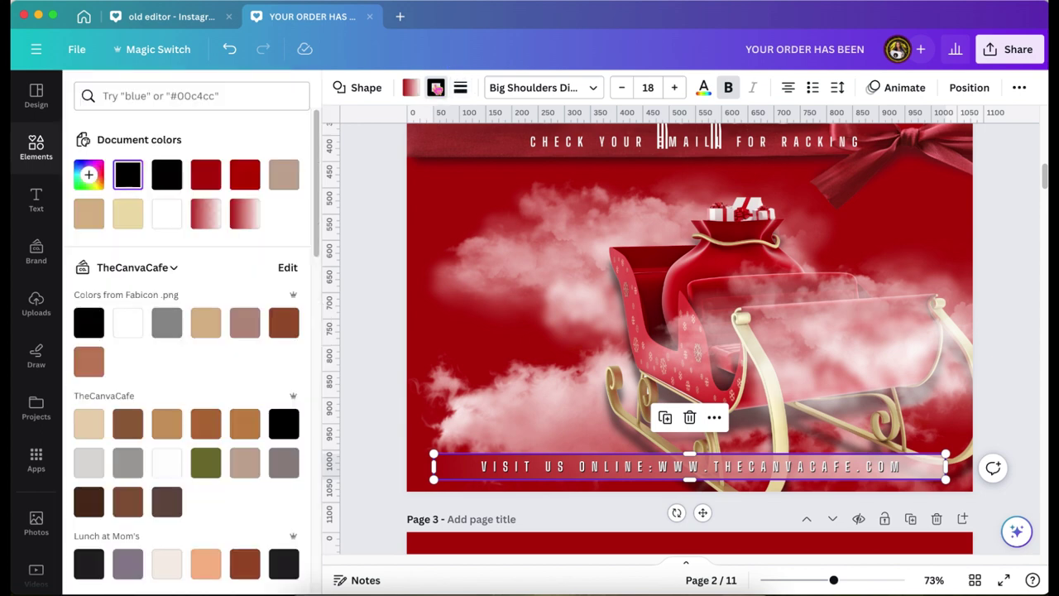
pyautogui.press('Escape')
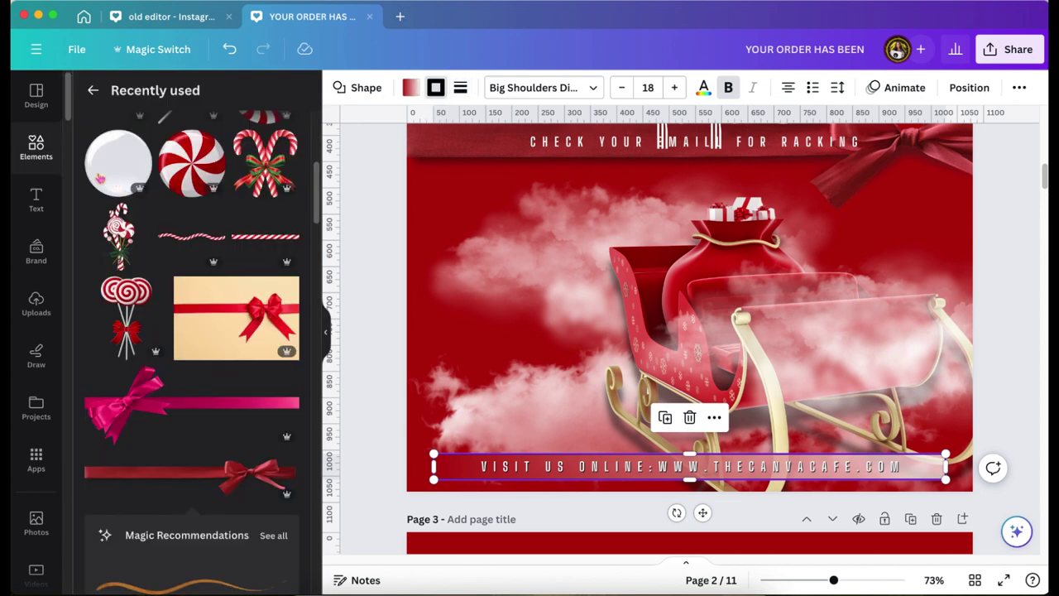
pyautogui.click(436, 88)
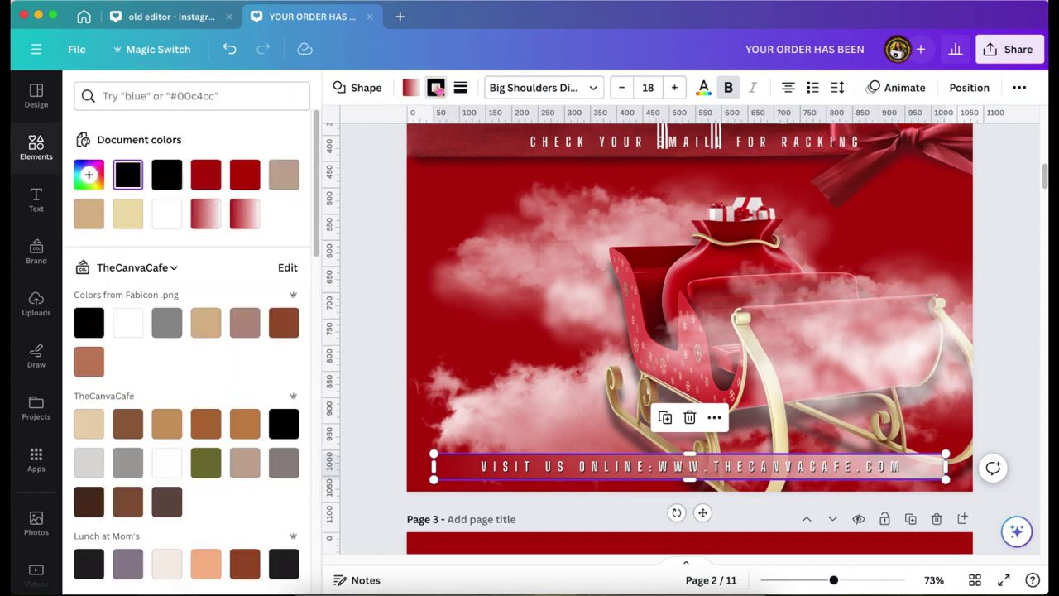
pyautogui.press('Escape')
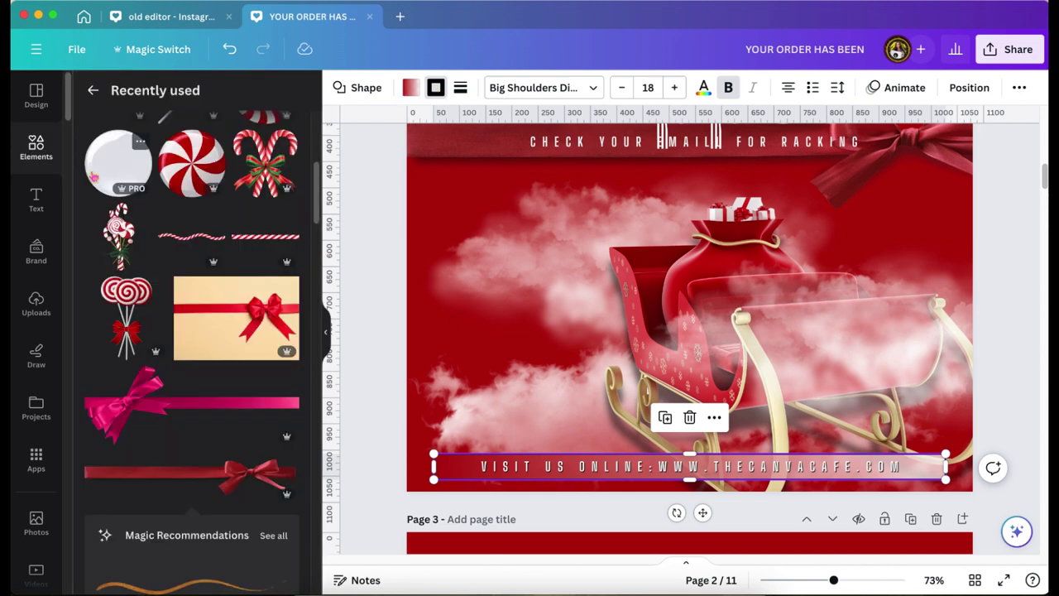
pyautogui.click(435, 88)
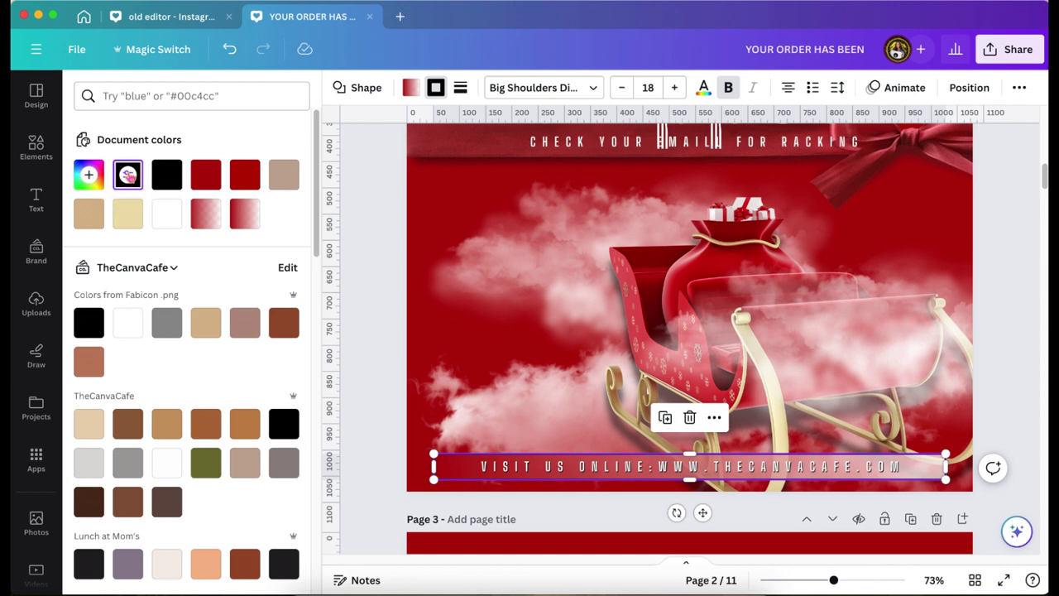
pyautogui.click(128, 175)
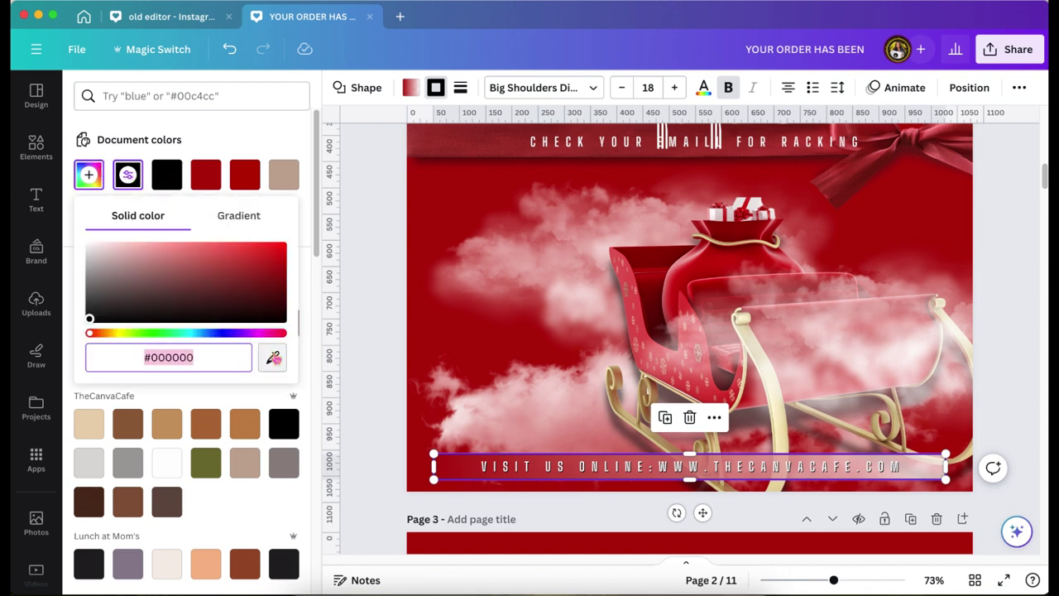
pyautogui.click(272, 356)
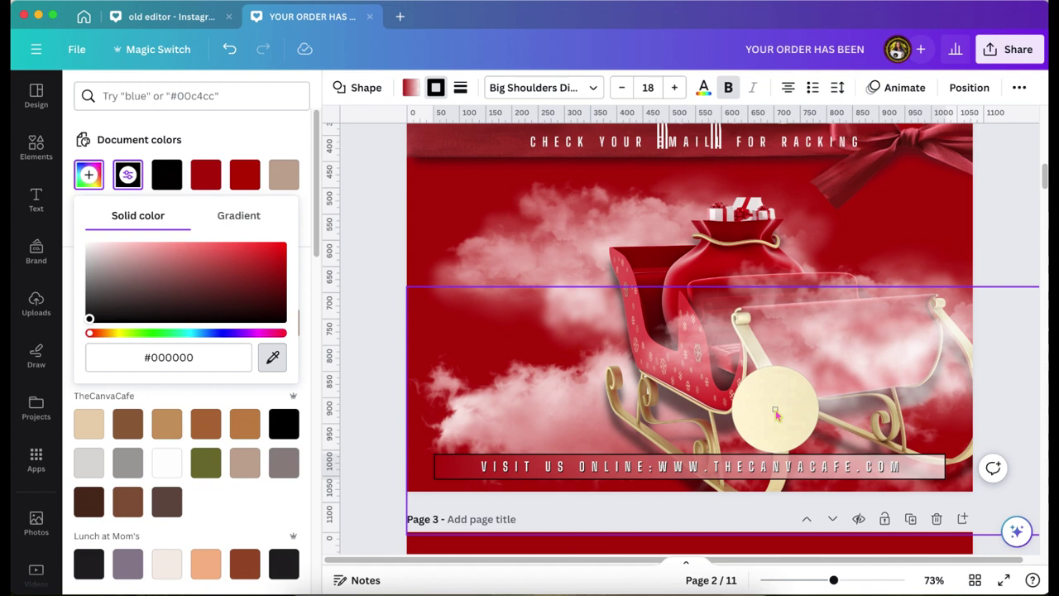
pyautogui.click(784, 431)
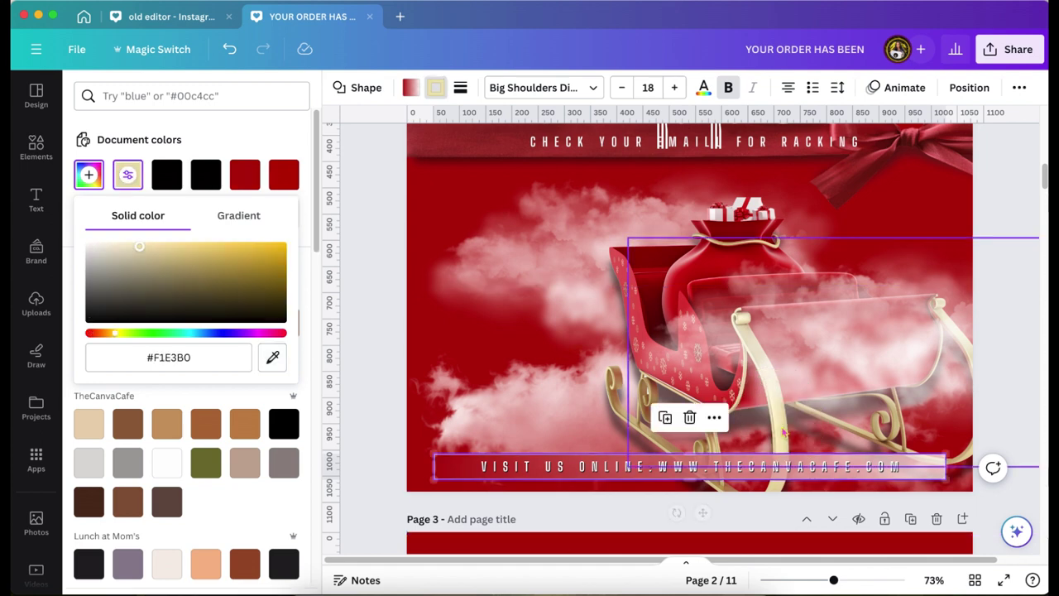
pyautogui.click(373, 301)
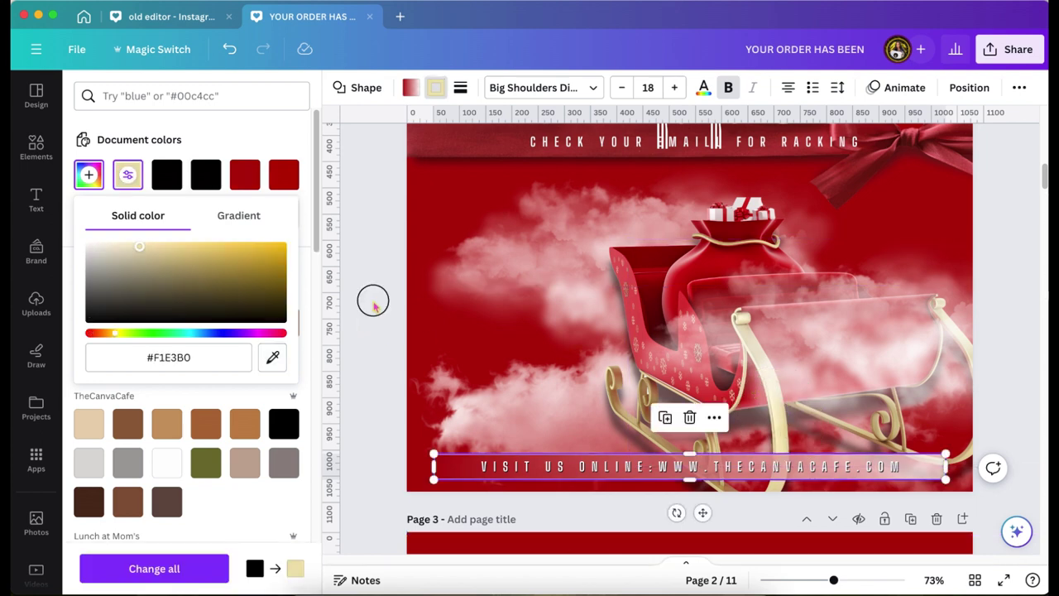
pyautogui.click(373, 302)
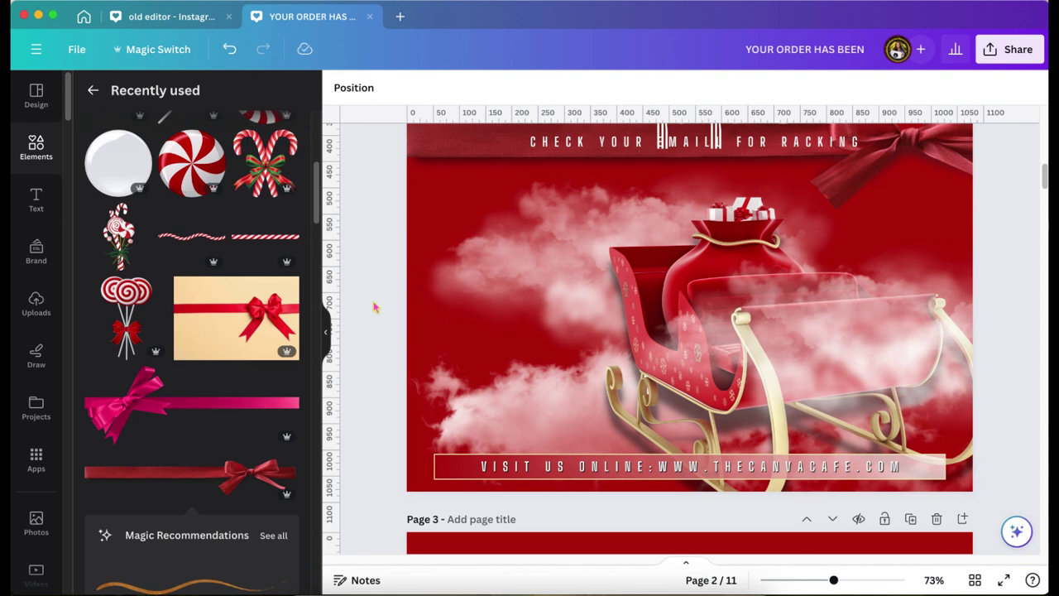
# Add the red-and-white lollipop bunch at the page's right edge, rotated about -30.3° and layered behind the ribbon bow
pyautogui.scroll(-2, 374, 299)
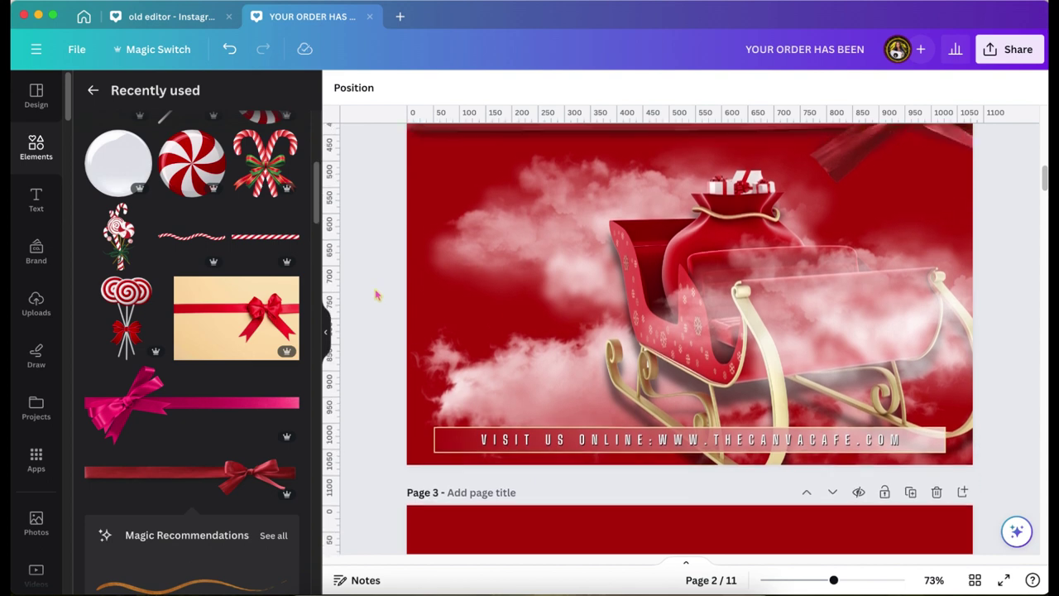
pyautogui.scroll(5, 375, 296)
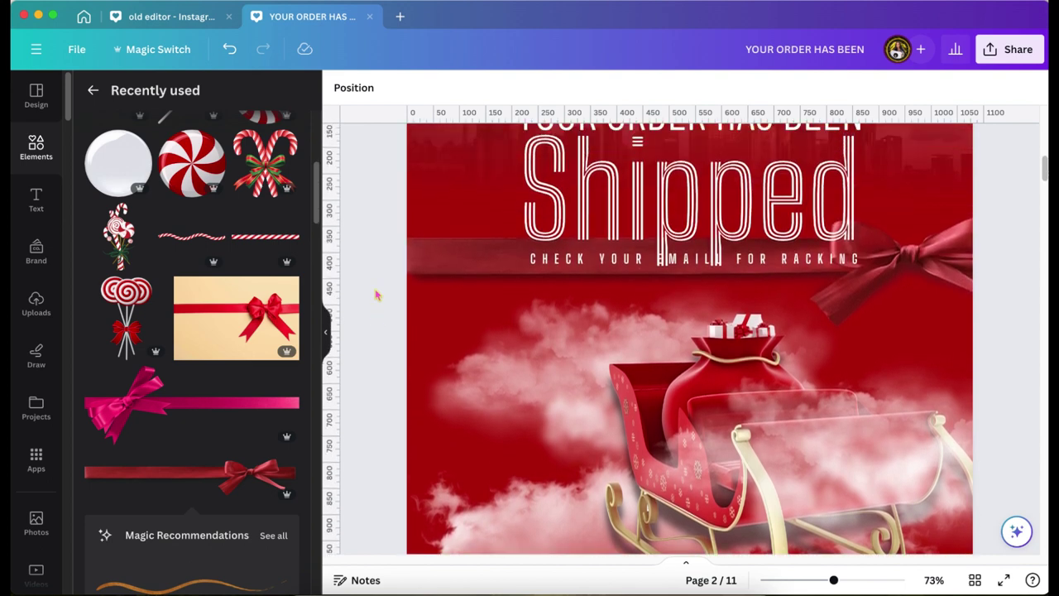
pyautogui.scroll(1, 376, 295)
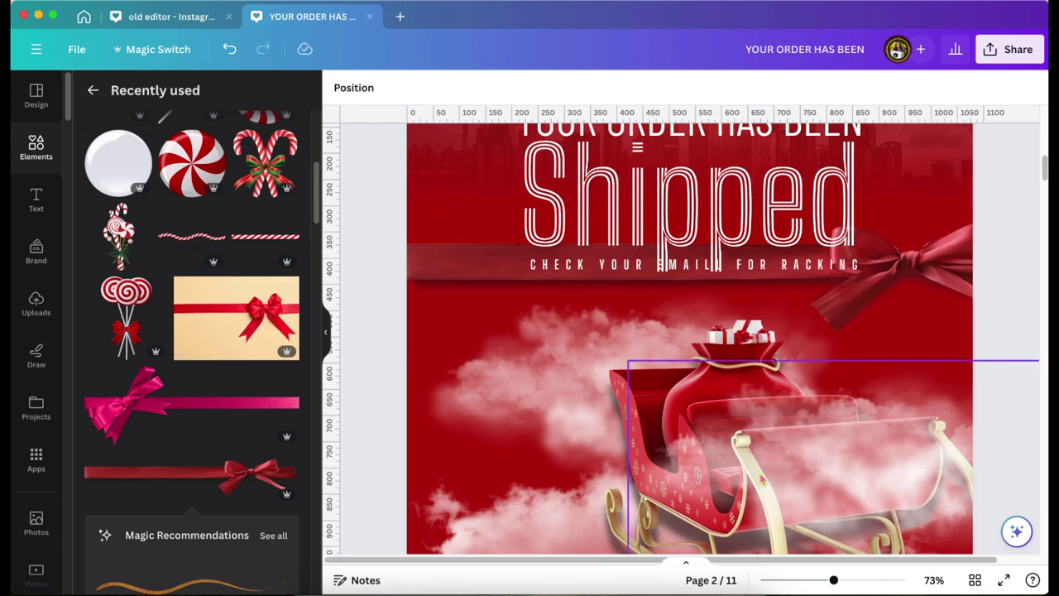
pyautogui.scroll(3, 762, 478)
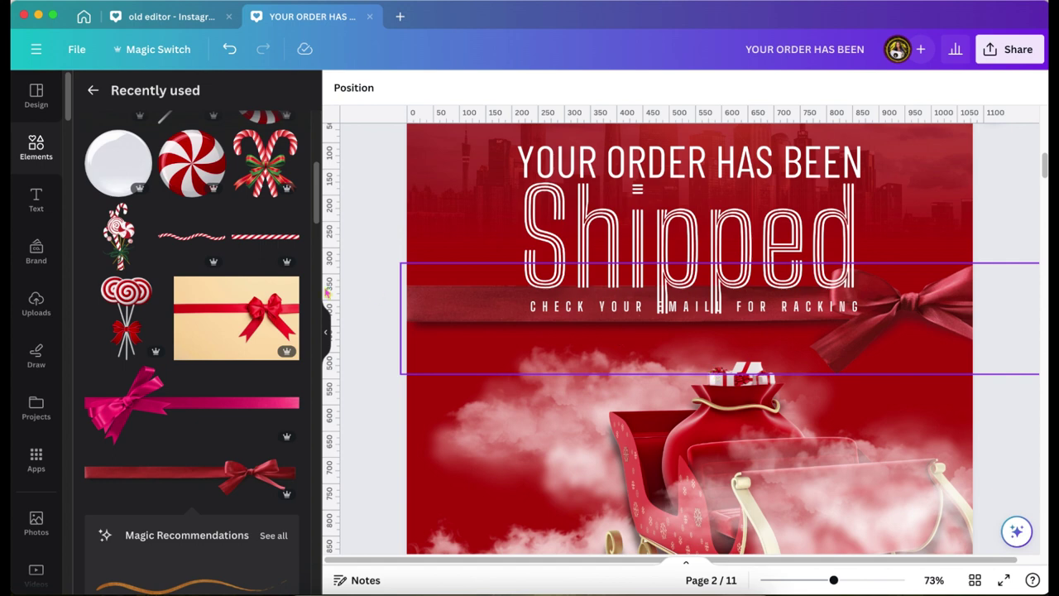
pyautogui.scroll(3, 236, 252)
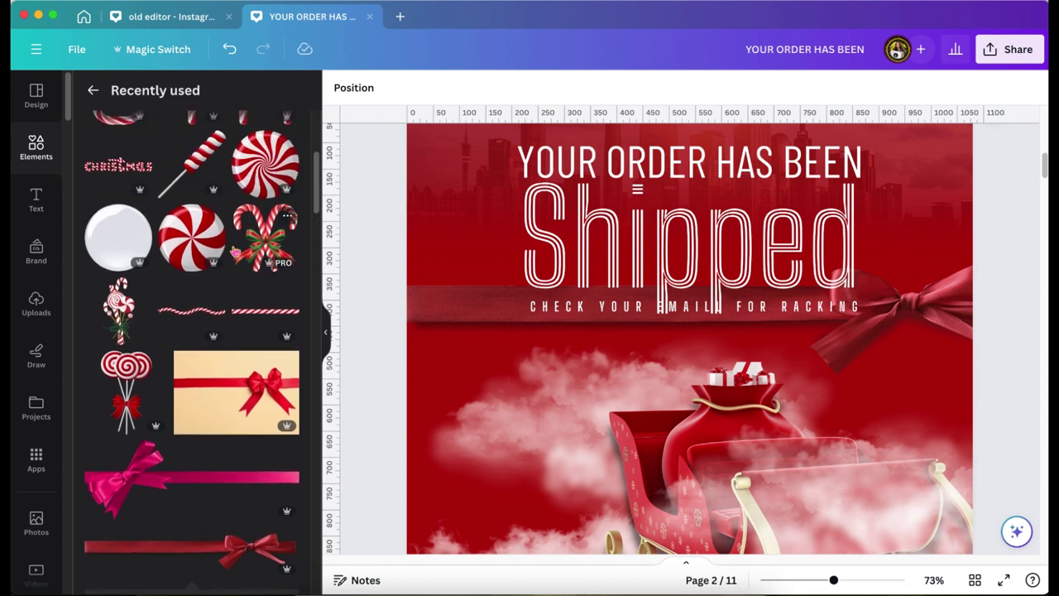
pyautogui.scroll(3, 235, 252)
pyautogui.scroll(-3, 236, 251)
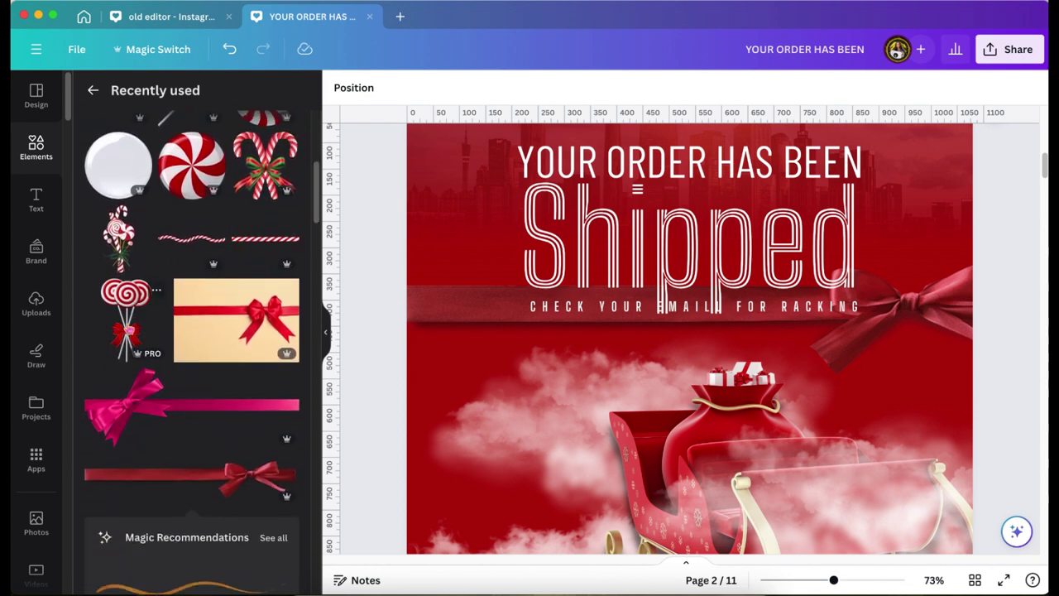
pyautogui.moveTo(126, 314); pyautogui.dragTo(910, 248)
pyautogui.moveTo(968, 397); pyautogui.dragTo(951, 418)
pyautogui.moveTo(917, 253); pyautogui.dragTo(968, 257)
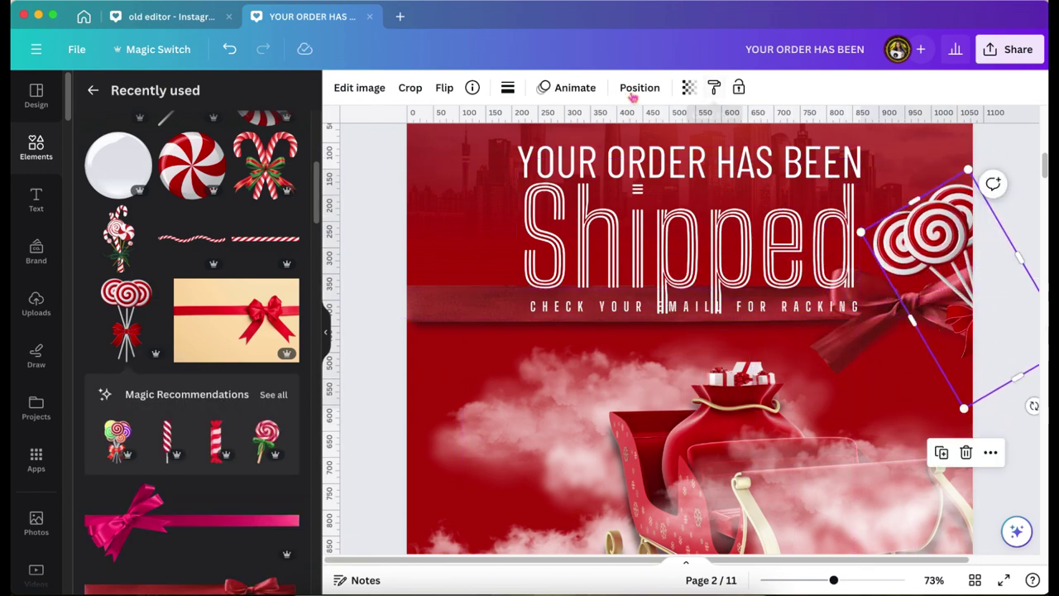
pyautogui.click(639, 87)
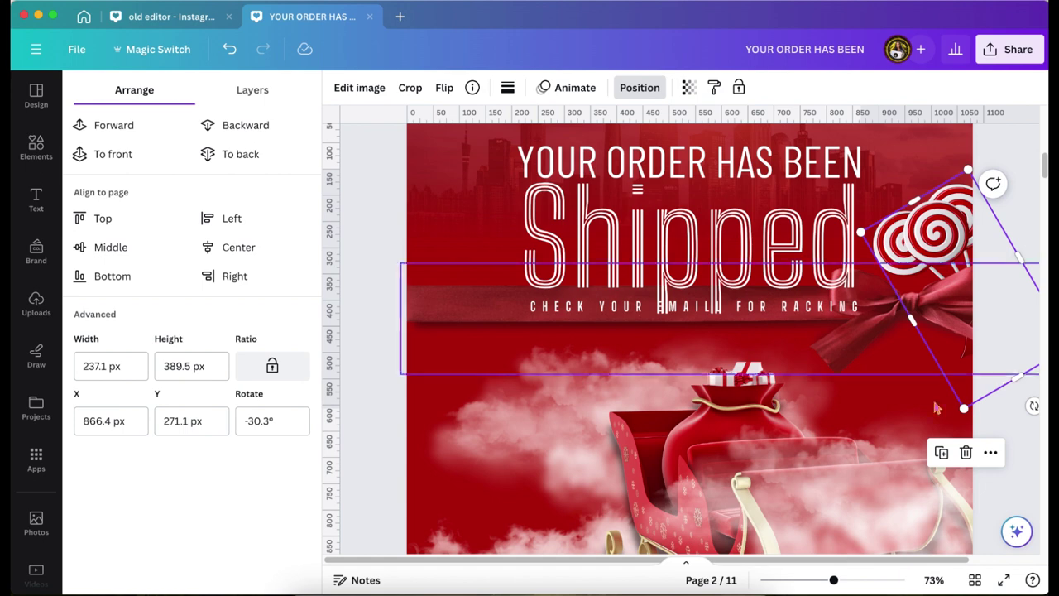
pyautogui.moveTo(964, 408); pyautogui.dragTo(1049, 366)
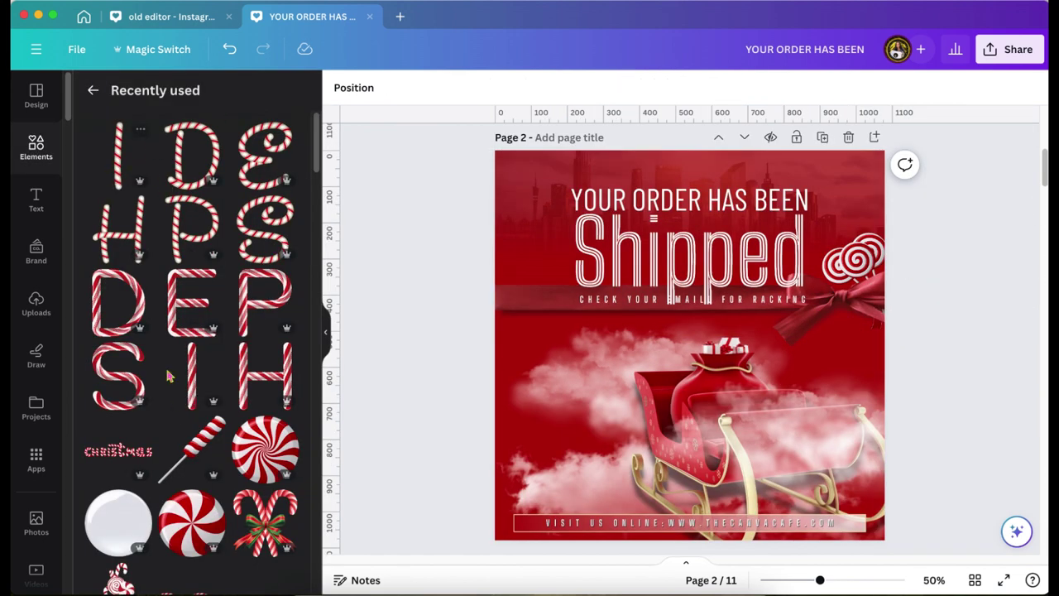
# View the details of the curly candy cane letter E and the straight candy cane letter P among the recently used elements
pyautogui.click(287, 132)
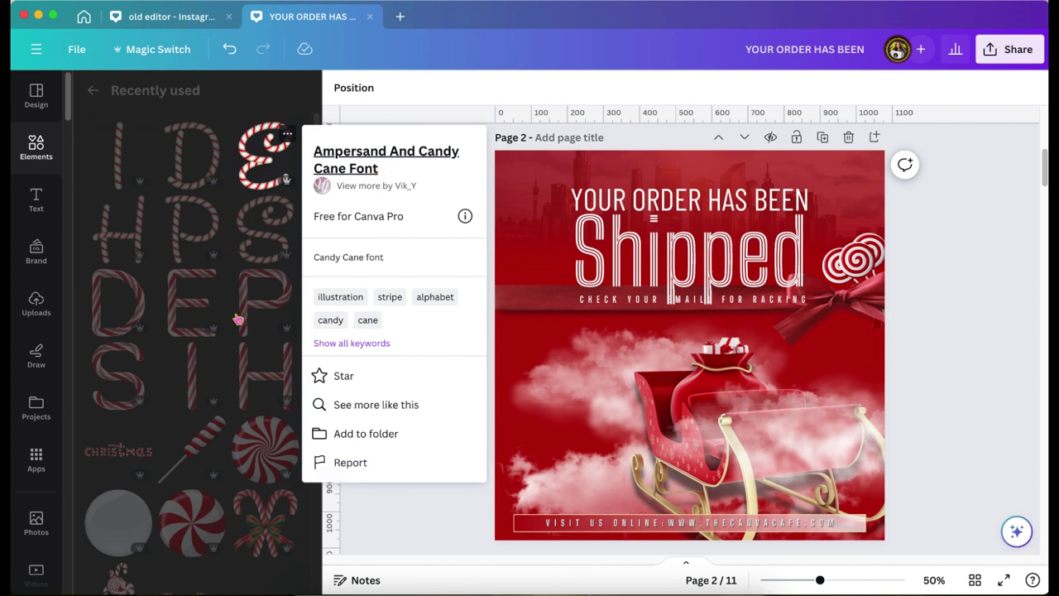
pyautogui.click(389, 517)
pyautogui.click(370, 481)
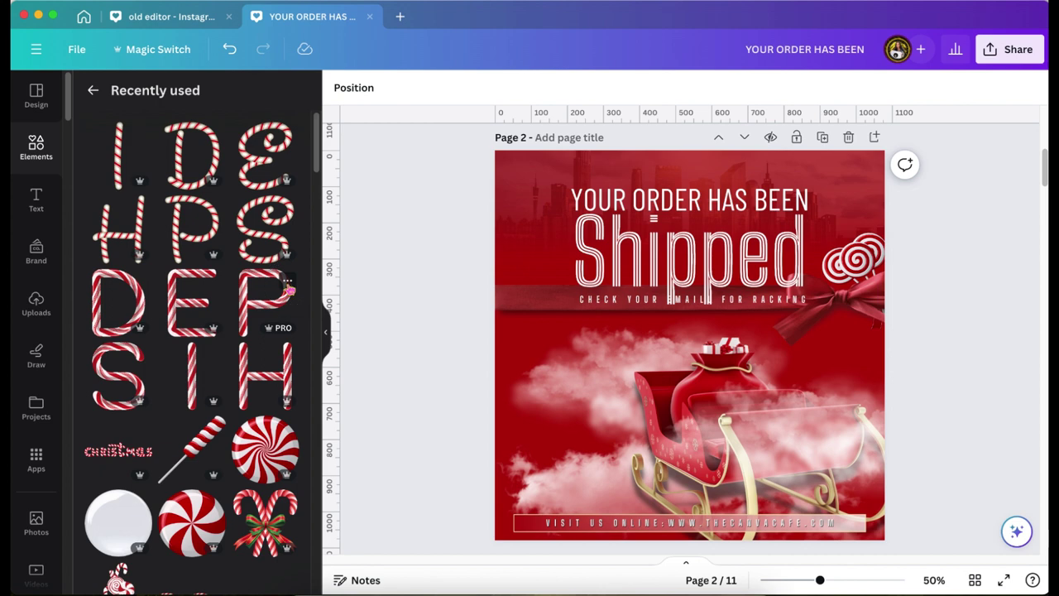
pyautogui.click(287, 282)
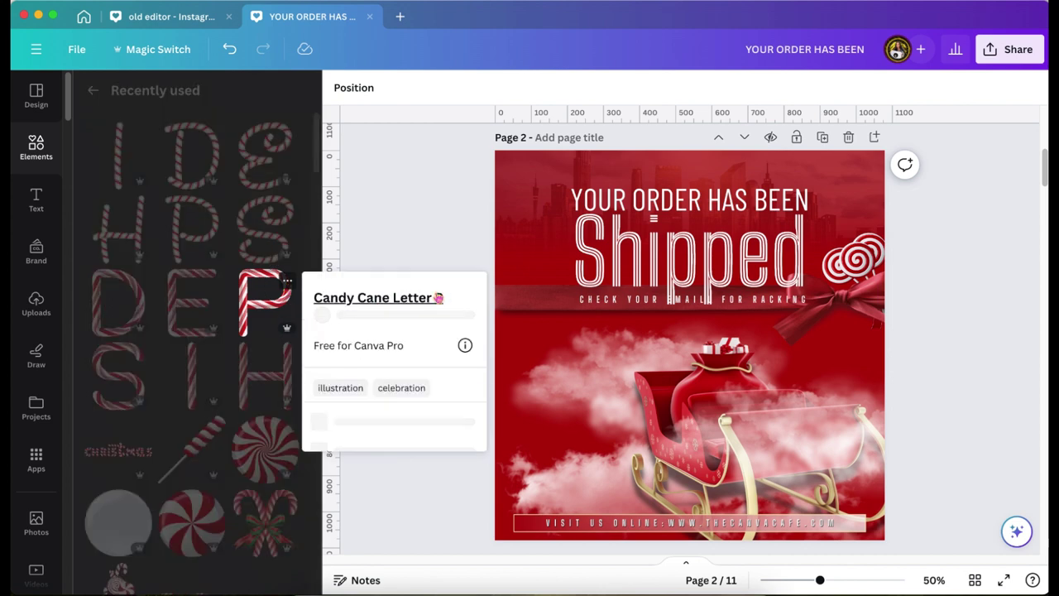
pyautogui.click(388, 227)
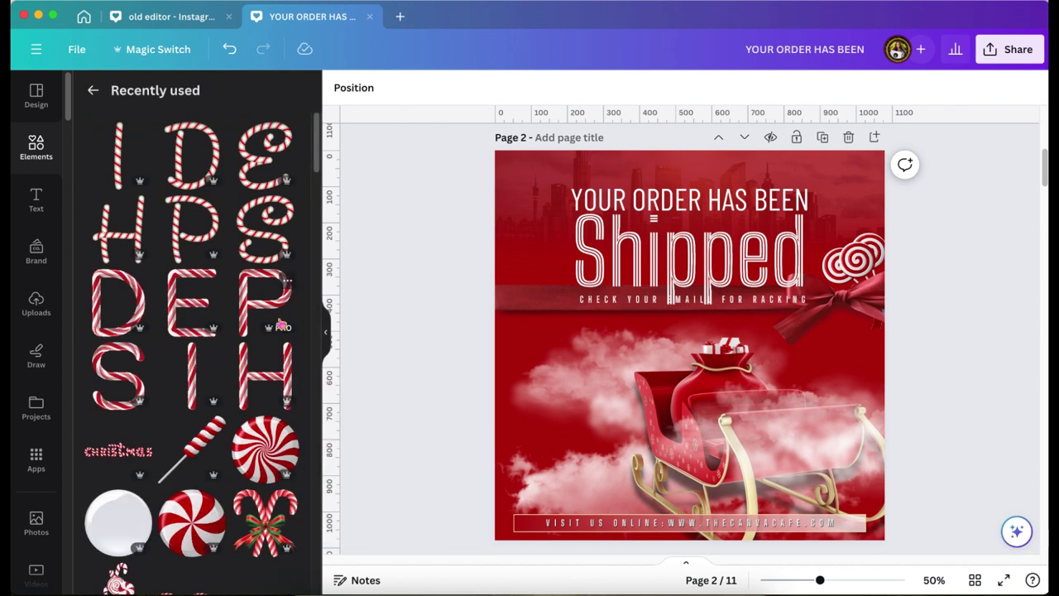
# Replace the red ribbon with the wavy candy cane rope, enlarged to span the page width below the "Shipped" heading
pyautogui.scroll(-5, 245, 372)
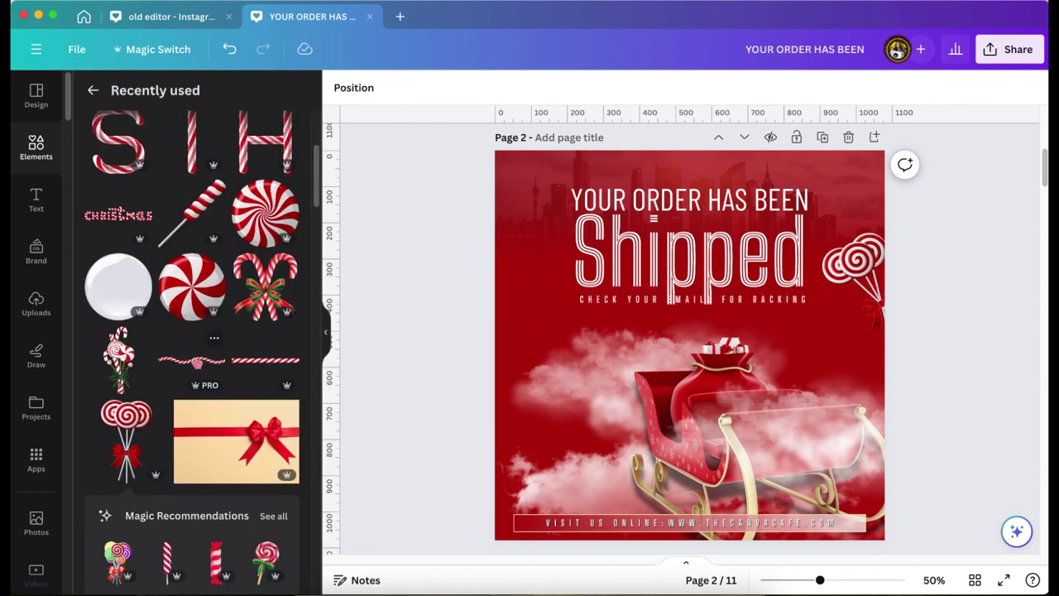
pyautogui.click(197, 362)
pyautogui.moveTo(586, 356); pyautogui.dragTo(485, 314)
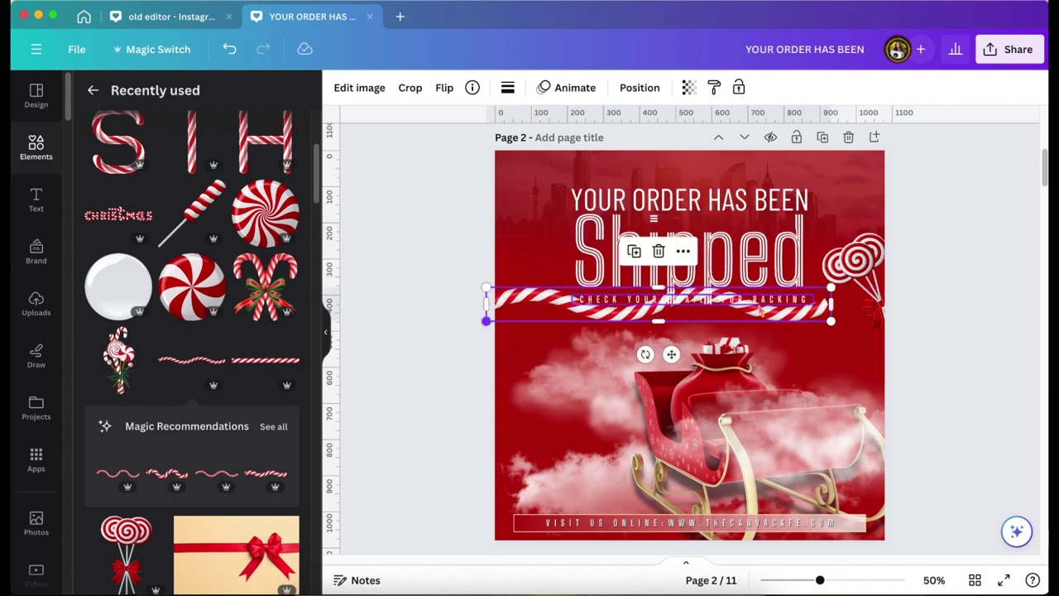
pyautogui.moveTo(830, 288); pyautogui.dragTo(894, 280)
# Change the email tracking text over the candy cane rope to black and apply the Background text effect to it
pyautogui.click(753, 304)
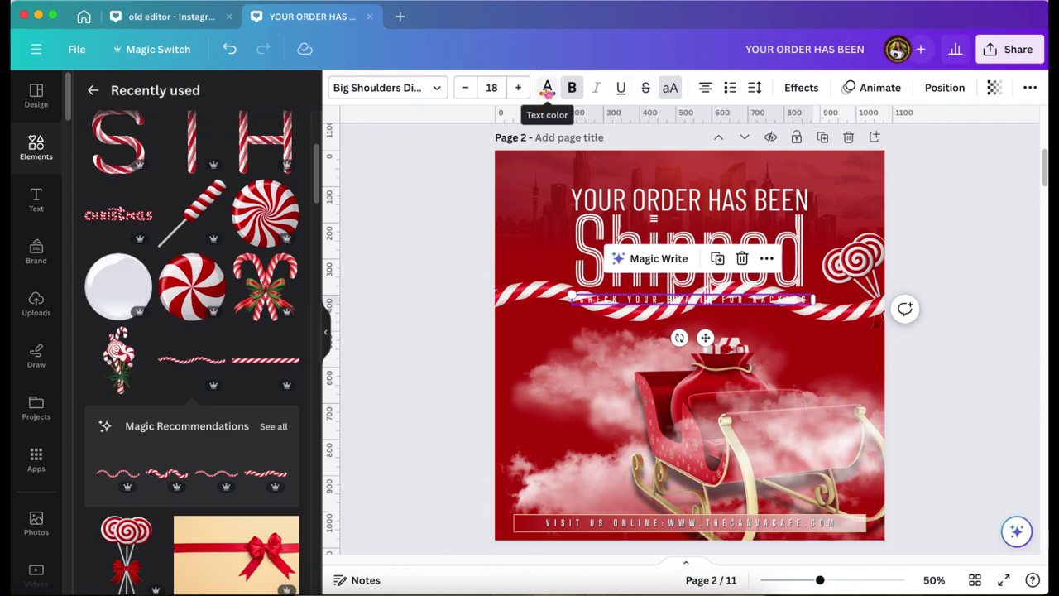
pyautogui.click(548, 88)
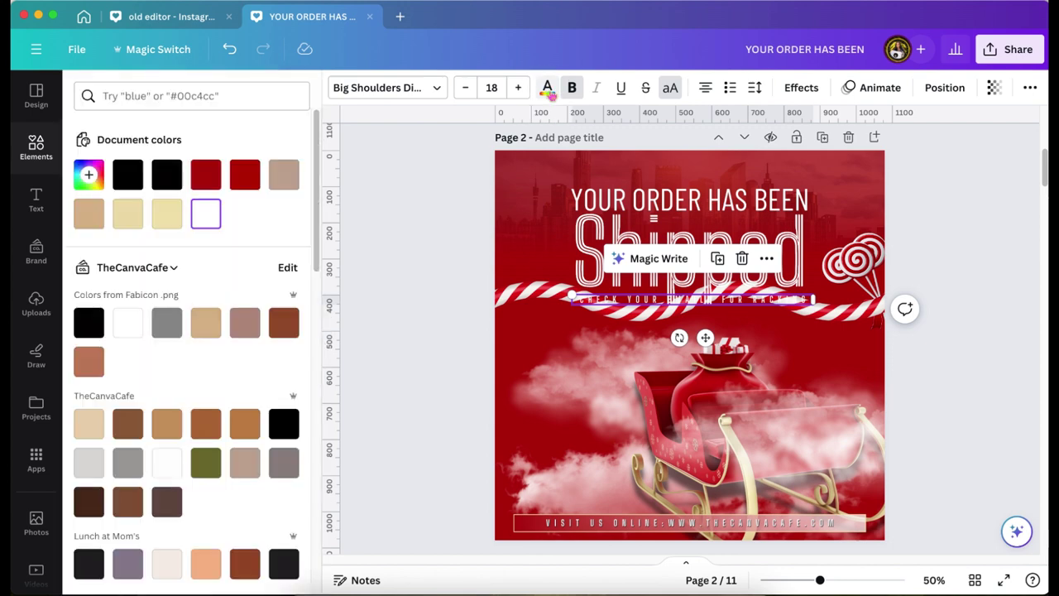
pyautogui.press('Escape')
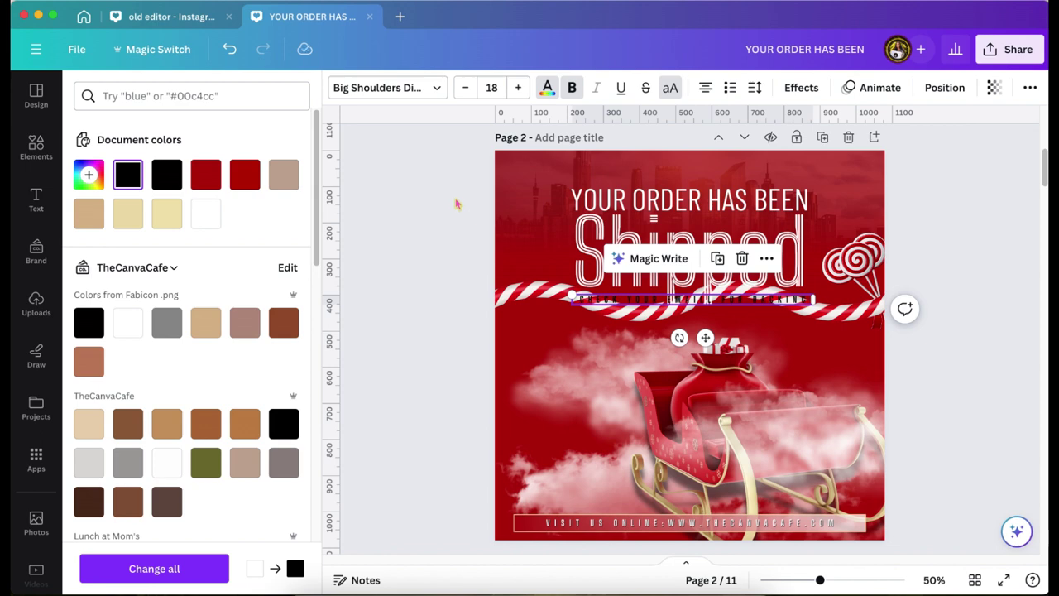
pyautogui.click(792, 87)
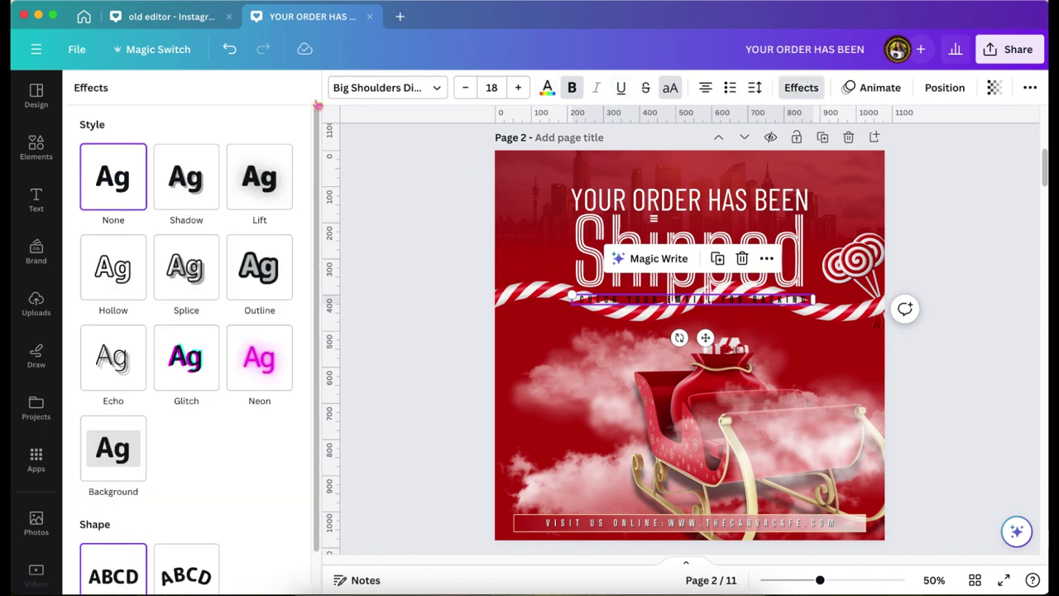
pyautogui.click(112, 448)
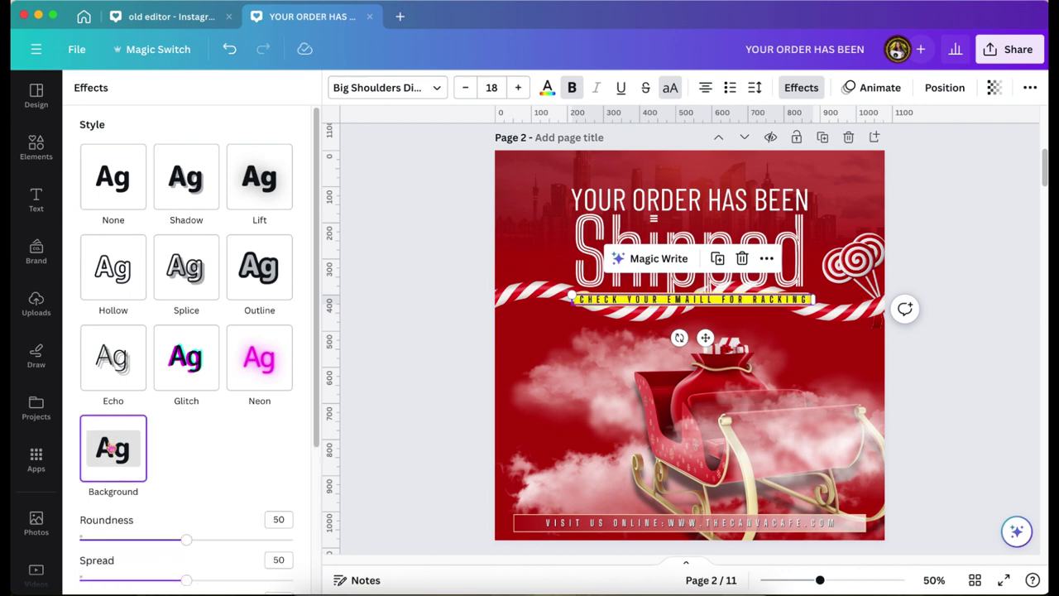
# Set the tracking text's background effect to dark red #b40a09 with roundness 100 and transparency 75
pyautogui.scroll(-5, 182, 444)
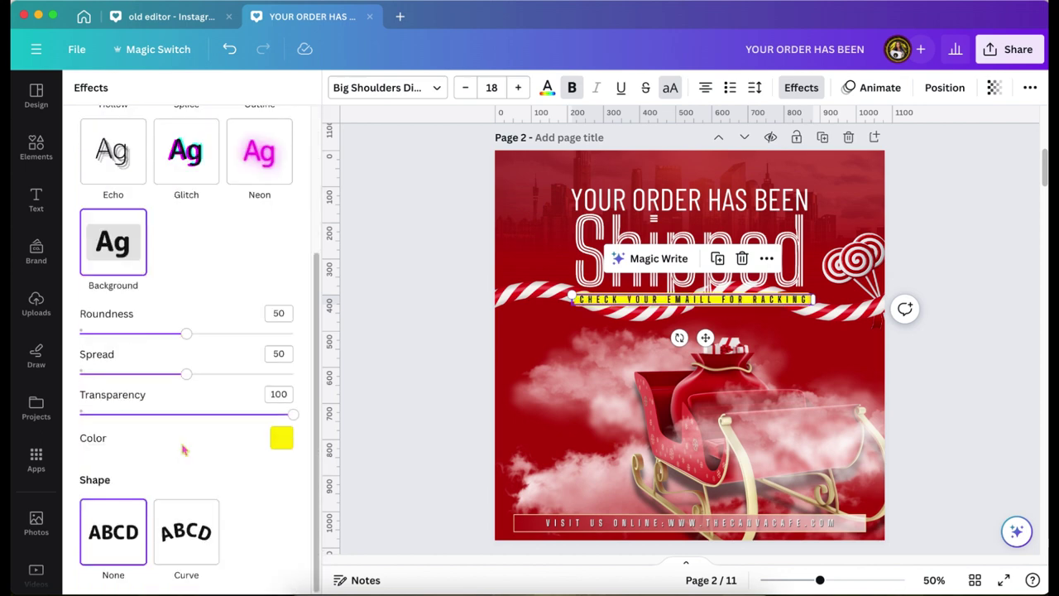
pyautogui.click(282, 438)
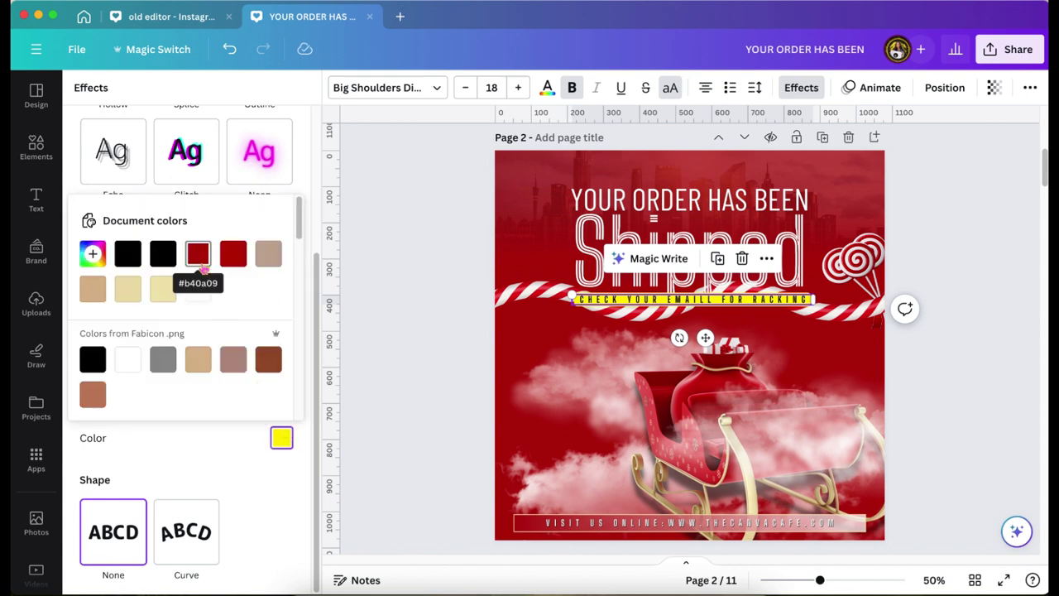
pyautogui.click(199, 258)
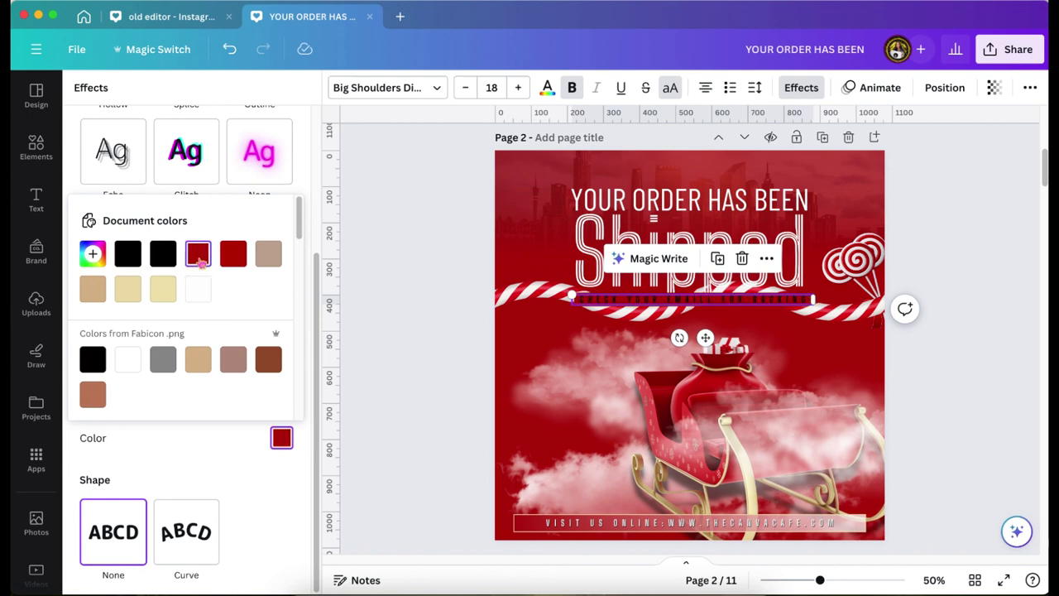
pyautogui.click(301, 142)
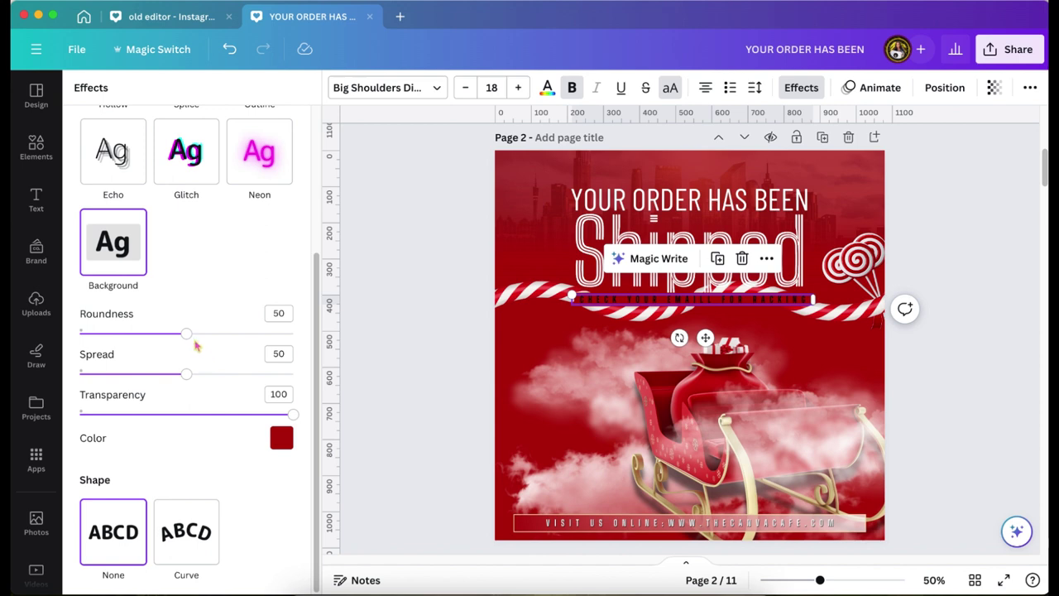
pyautogui.moveTo(186, 336); pyautogui.dragTo(293, 333)
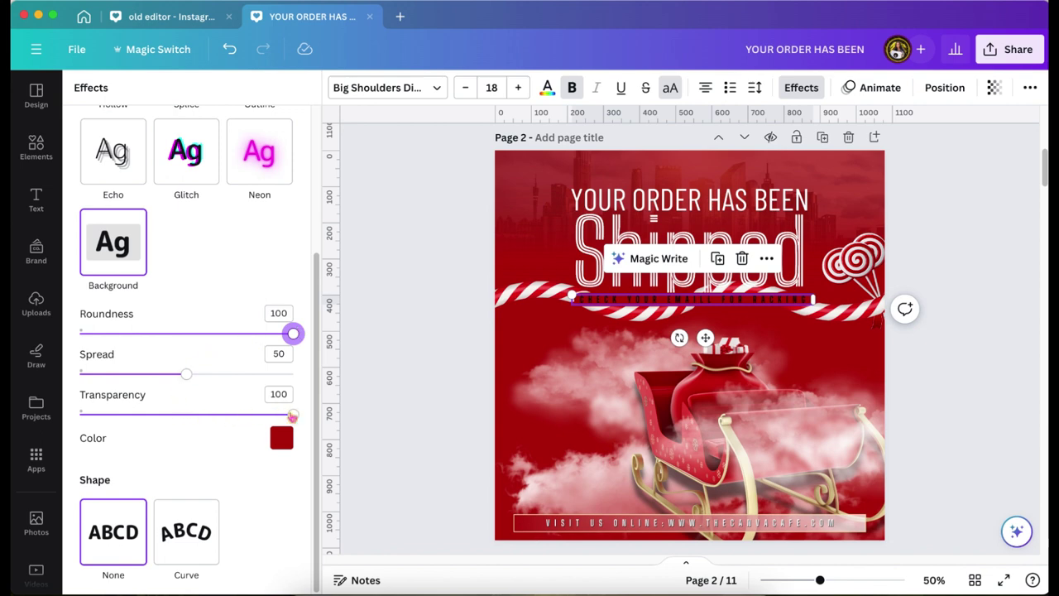
pyautogui.moveTo(292, 416); pyautogui.dragTo(240, 415)
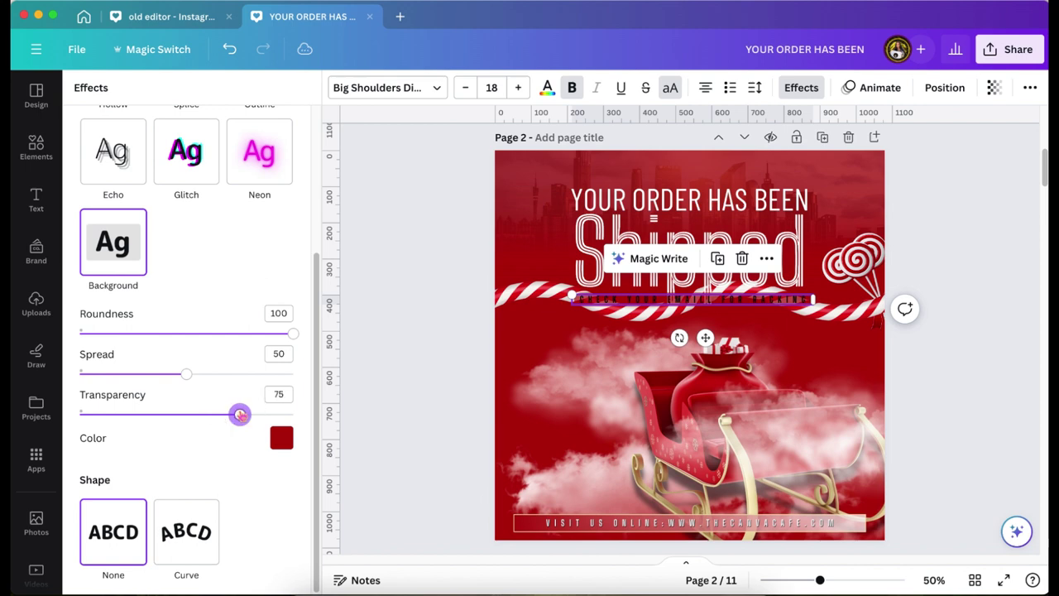
pyautogui.click(411, 358)
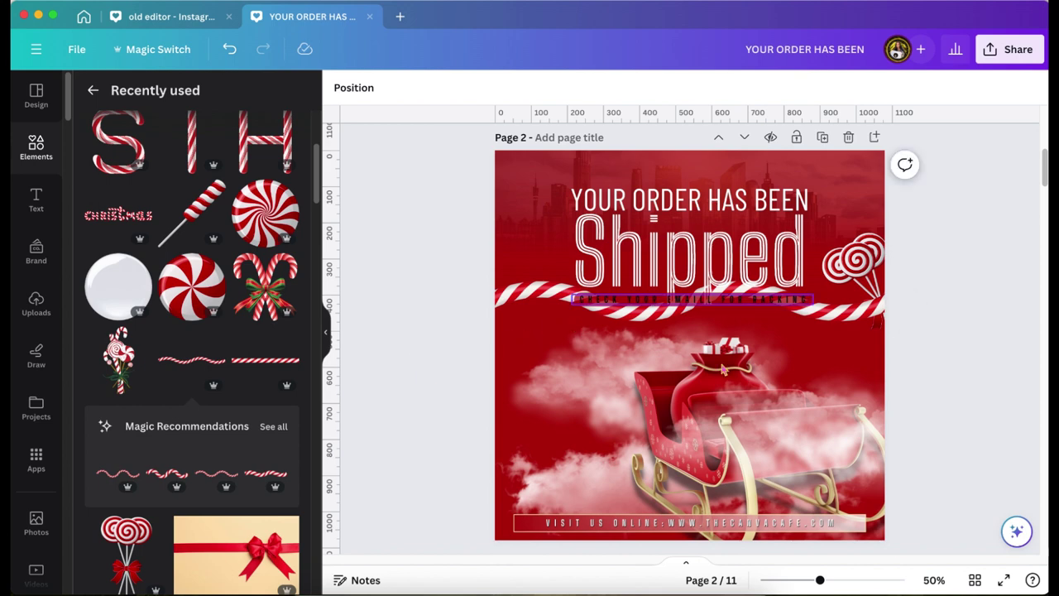
# Change the email tracking text over the candy cane rope to white
pyautogui.moveTo(820, 580); pyautogui.dragTo(833, 584)
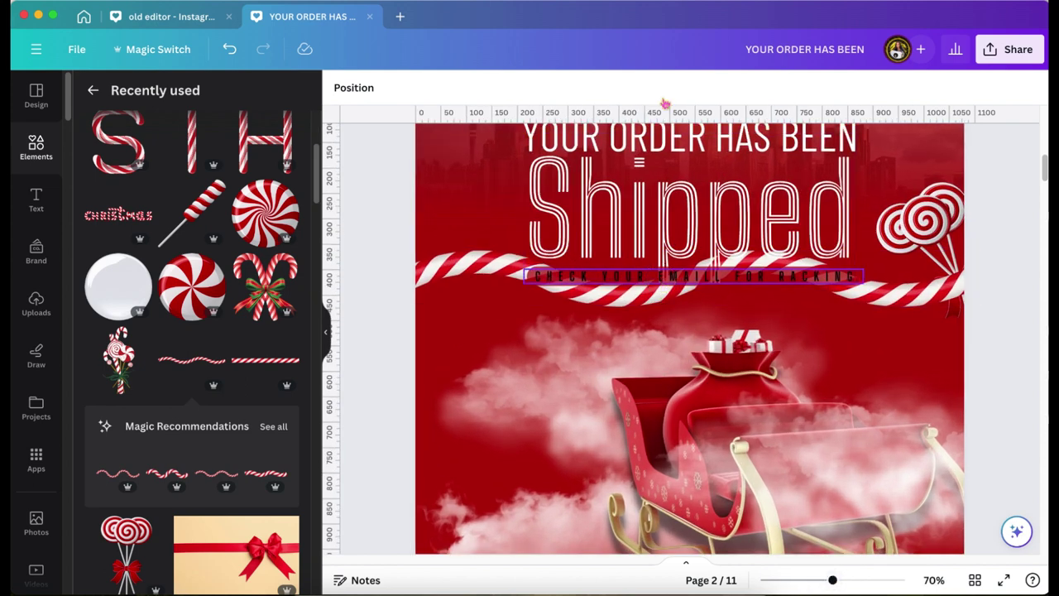
pyautogui.click(546, 88)
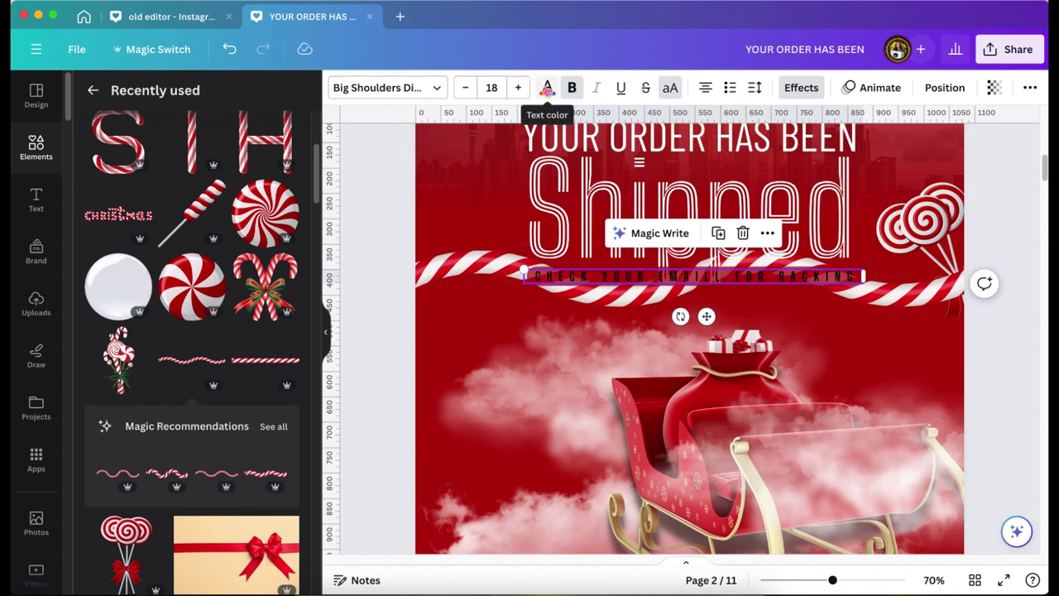
pyautogui.click(546, 87)
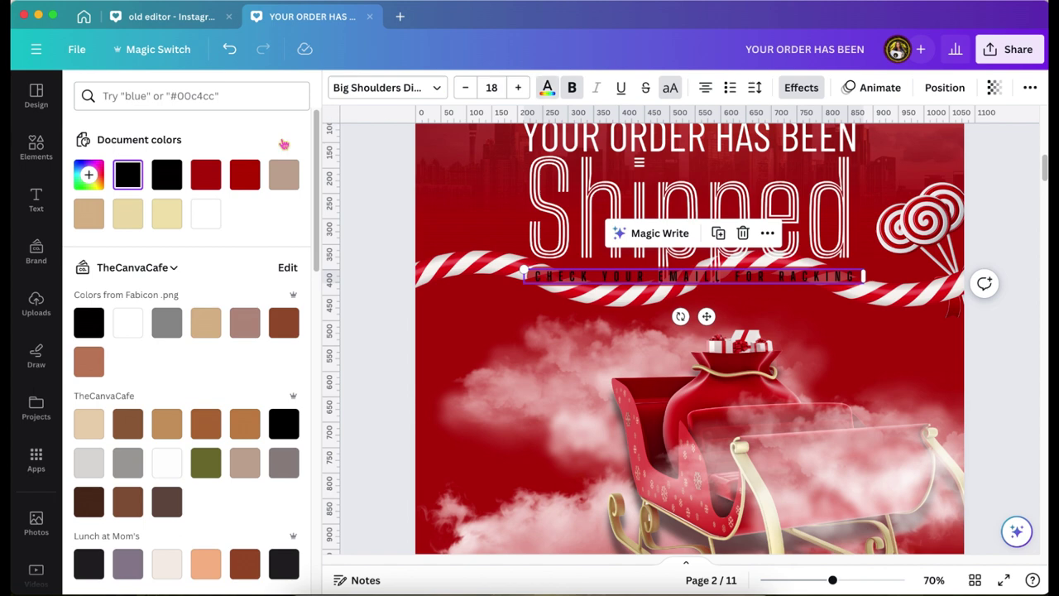
pyautogui.click(205, 215)
pyautogui.click(207, 215)
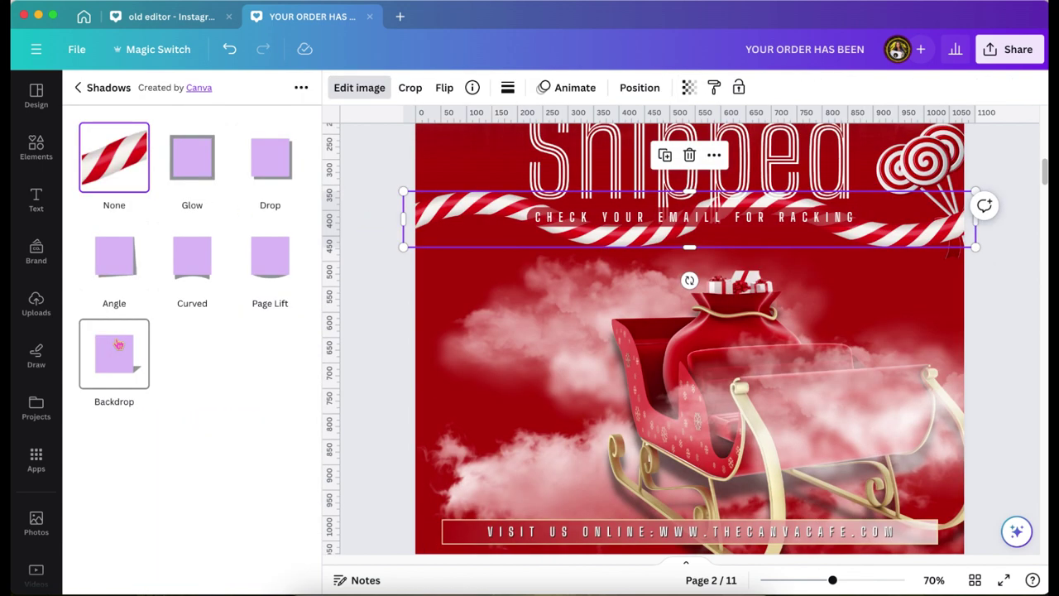
# Add the round red-and-white swirl candy to page 2, partly off the page at its lower-left corner
pyautogui.click(280, 266)
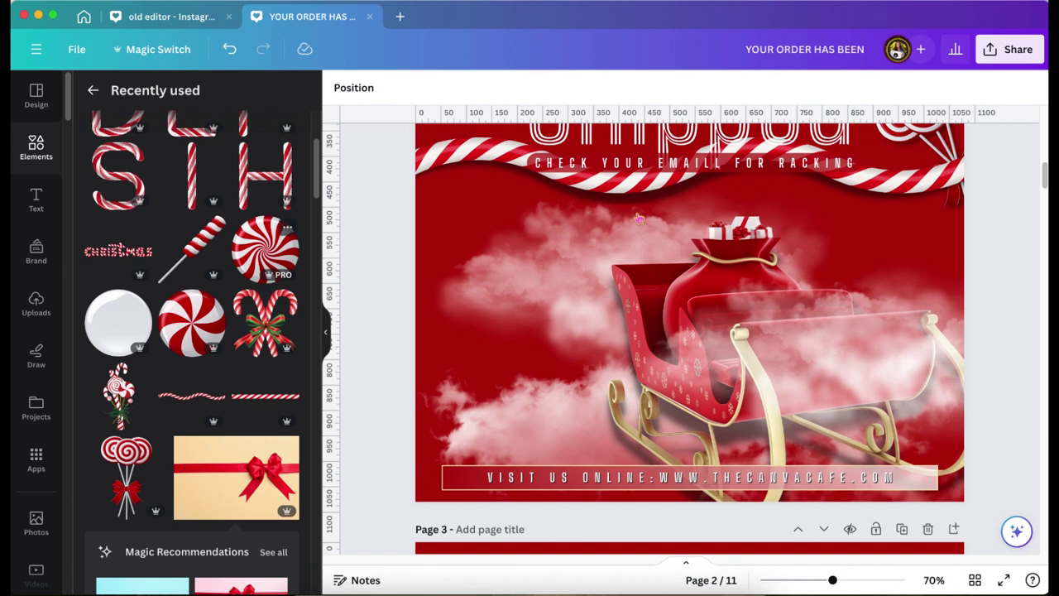
pyautogui.moveTo(639, 217); pyautogui.dragTo(640, 219)
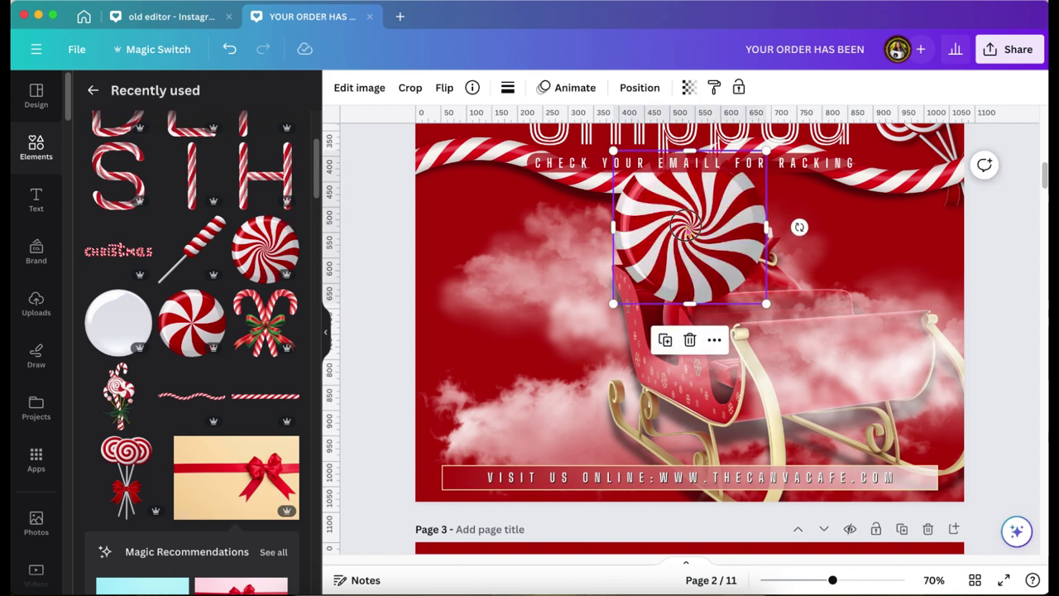
pyautogui.moveTo(685, 249); pyautogui.dragTo(423, 446)
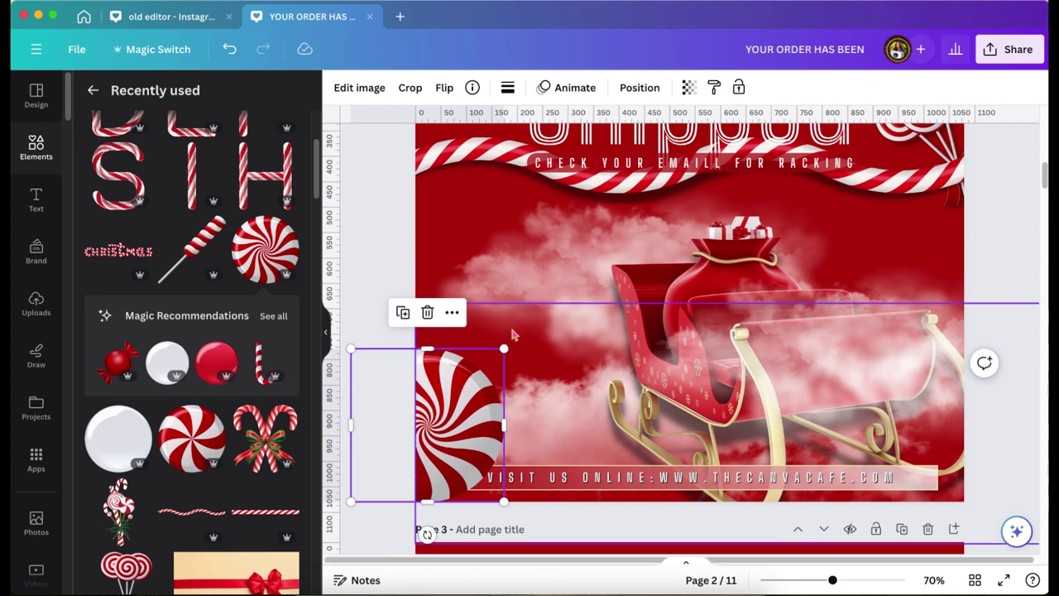
# Set the swirl candy's transparency to 92 and apply a Backdrop shadow to it
pyautogui.scroll(3, 508, 330)
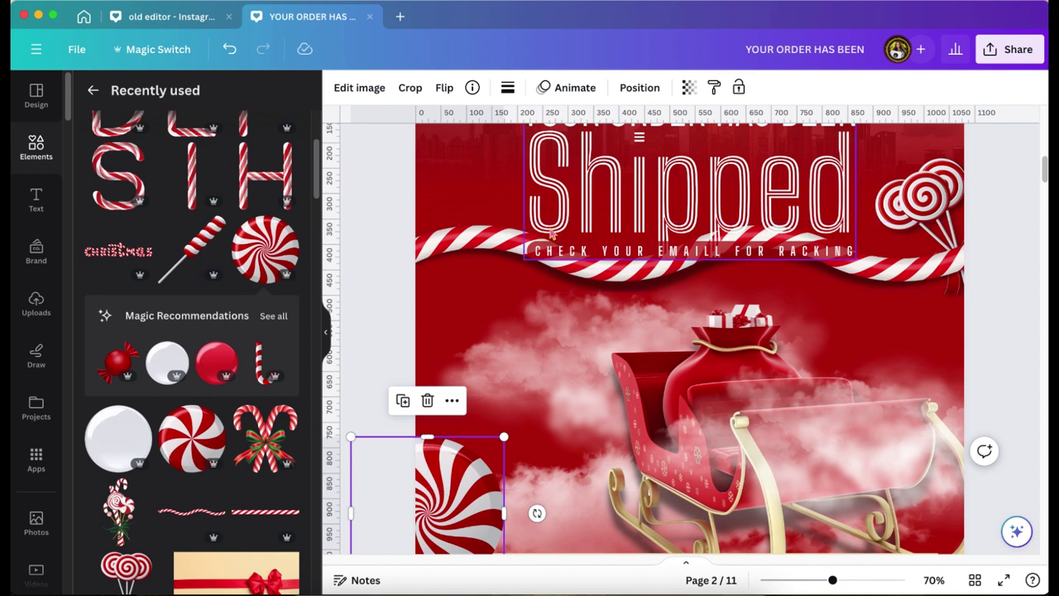
pyautogui.click(691, 91)
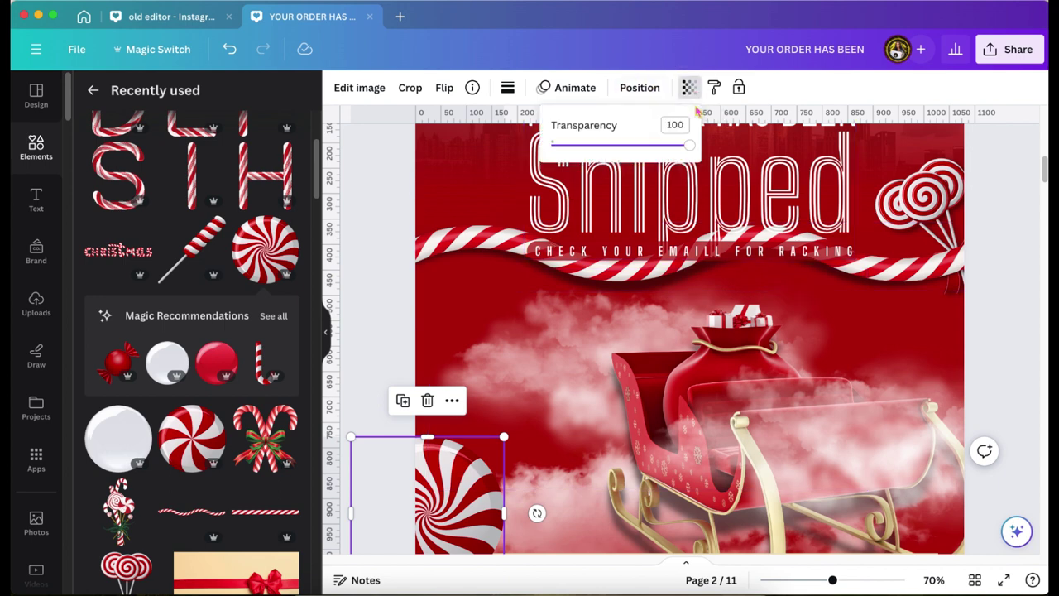
pyautogui.moveTo(680, 148); pyautogui.dragTo(679, 147)
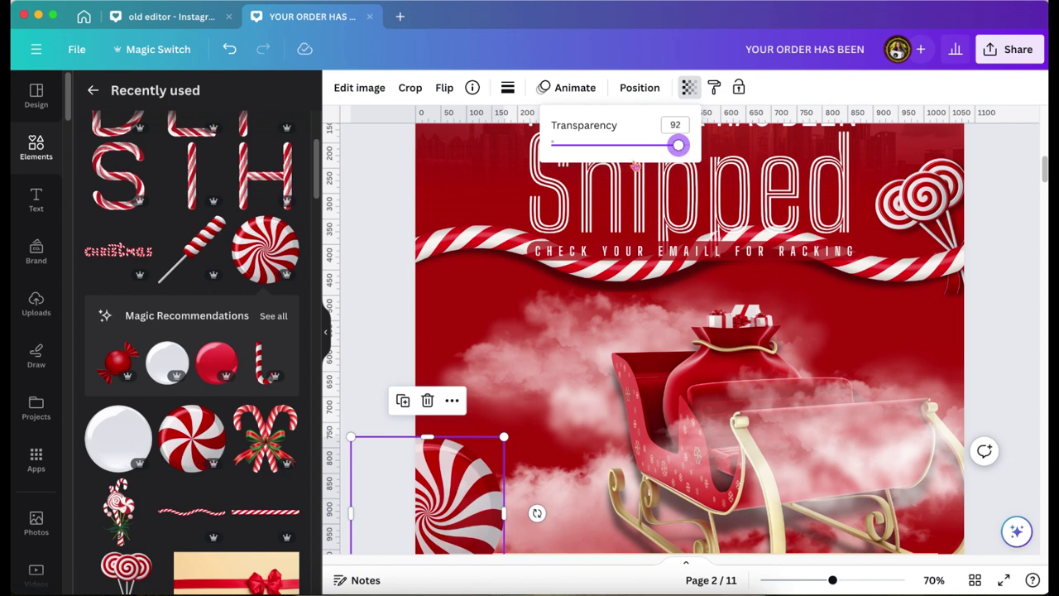
pyautogui.press('Escape')
pyautogui.click(373, 211)
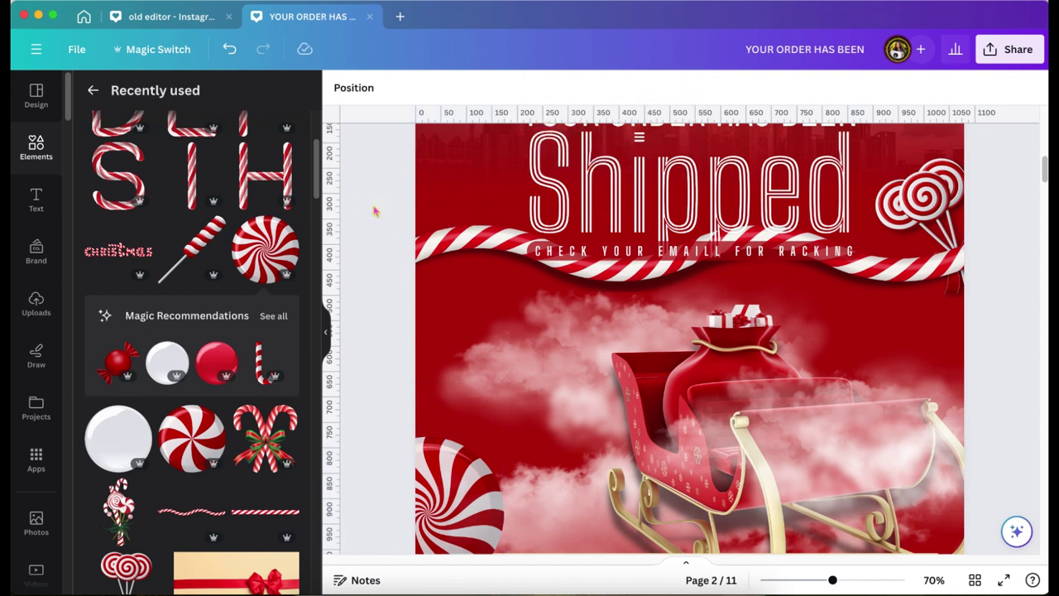
pyautogui.scroll(-2, 373, 211)
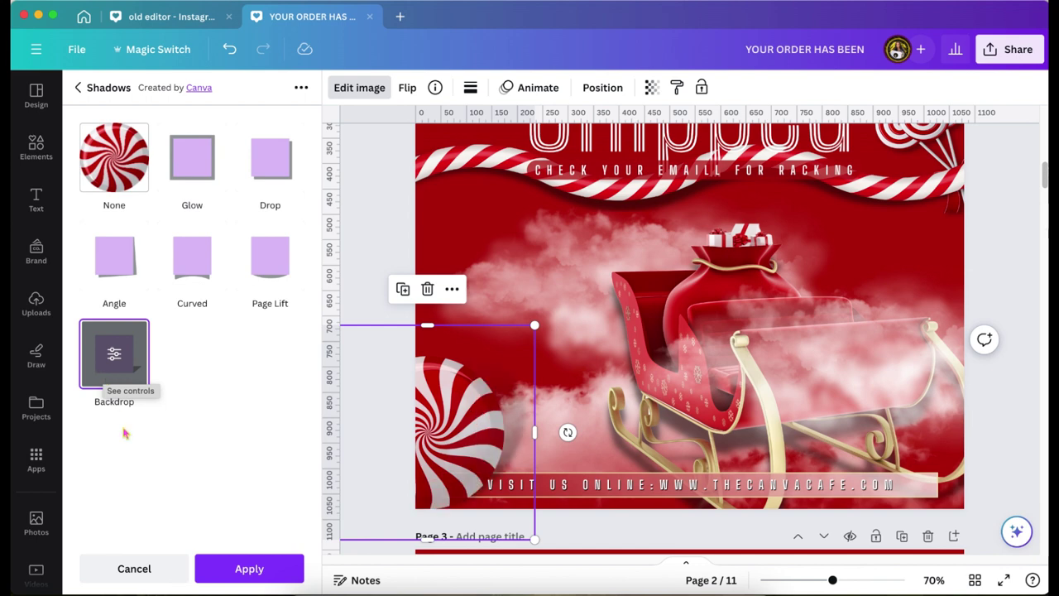
pyautogui.click(255, 567)
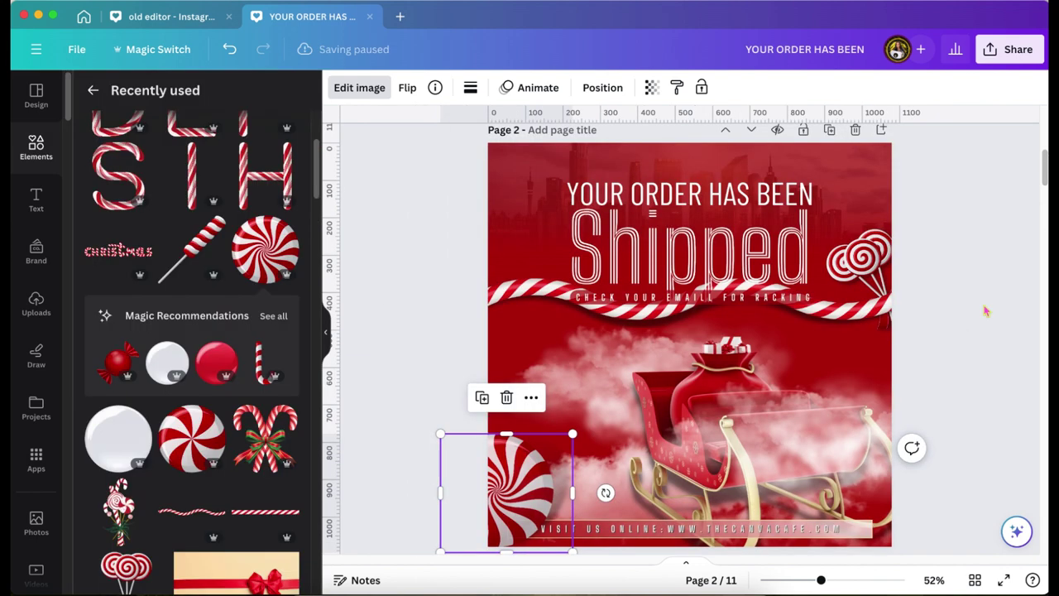
pyautogui.click(985, 311)
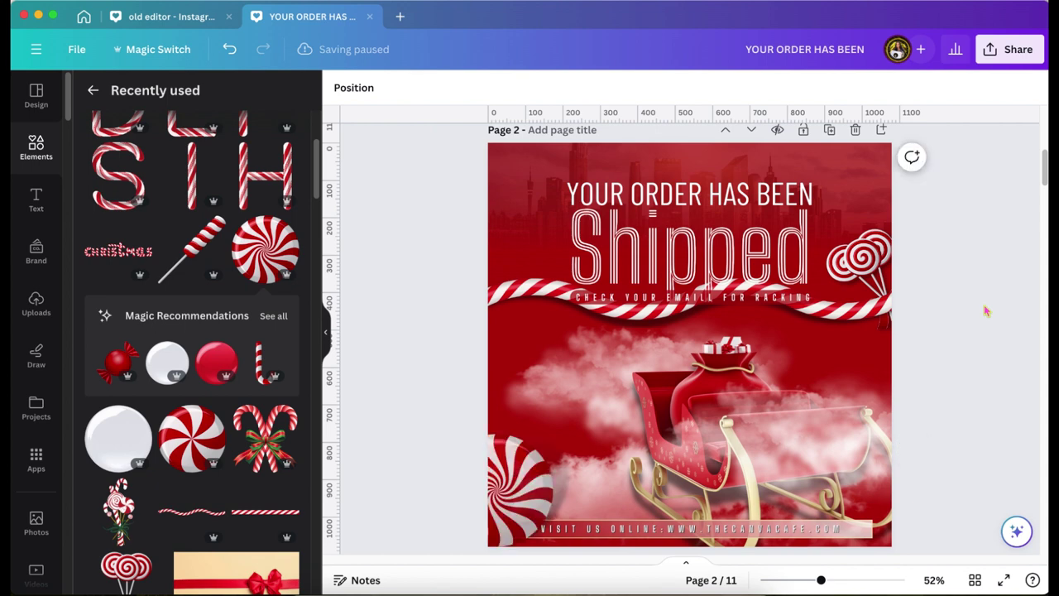
# Duplicate page 2 and go to the copy on page 3
pyautogui.press('super+z')
pyautogui.scroll(-5, 976, 309)
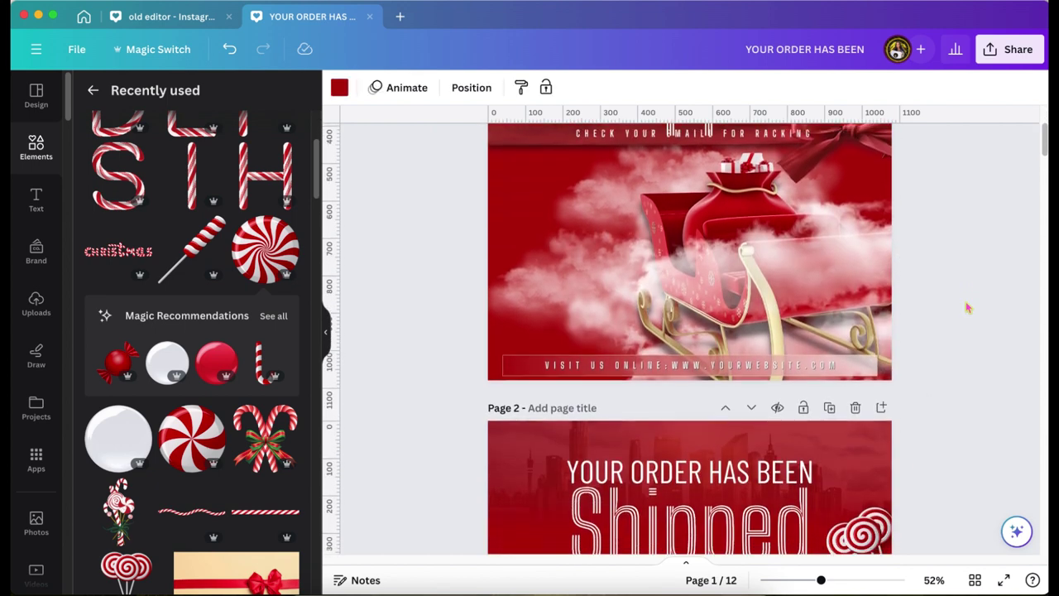
pyautogui.scroll(-10, 968, 308)
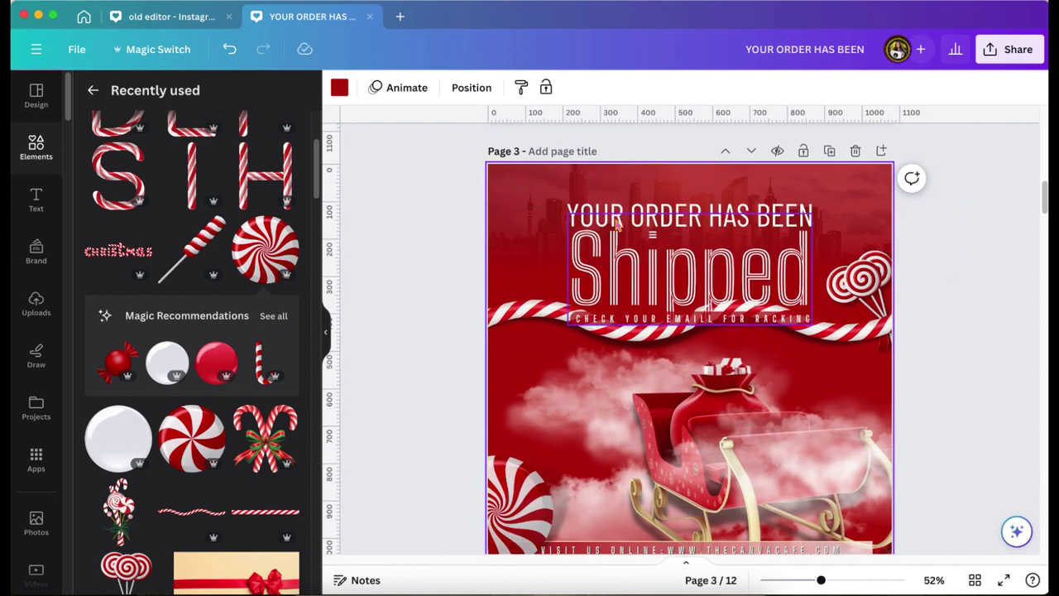
# Unlock and ungroup the skyline background elements at the top of page 3
pyautogui.click(517, 195)
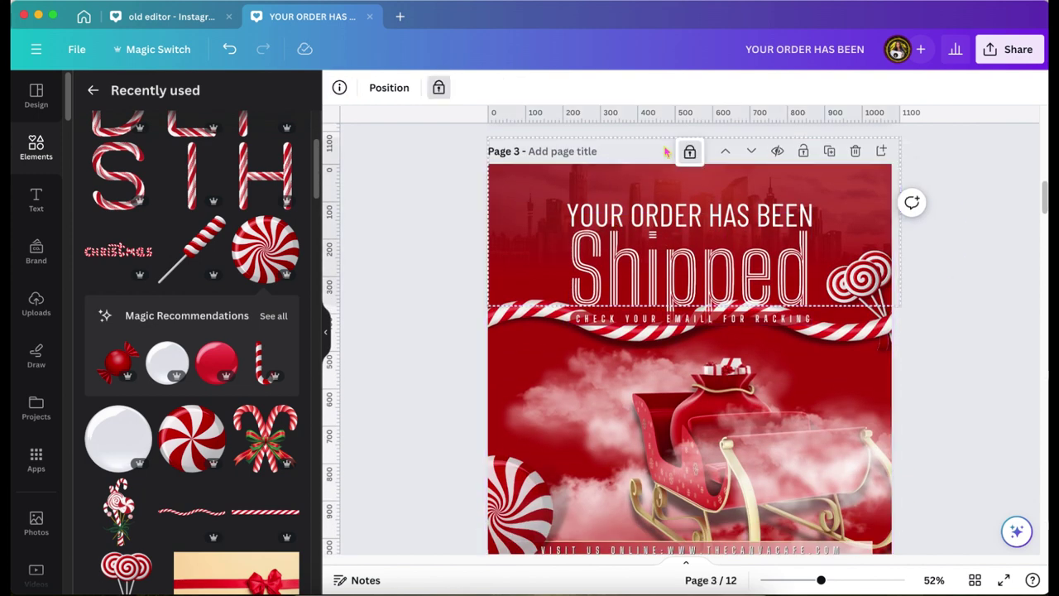
pyautogui.click(689, 152)
pyautogui.click(536, 184)
pyautogui.press('super+shift+g')
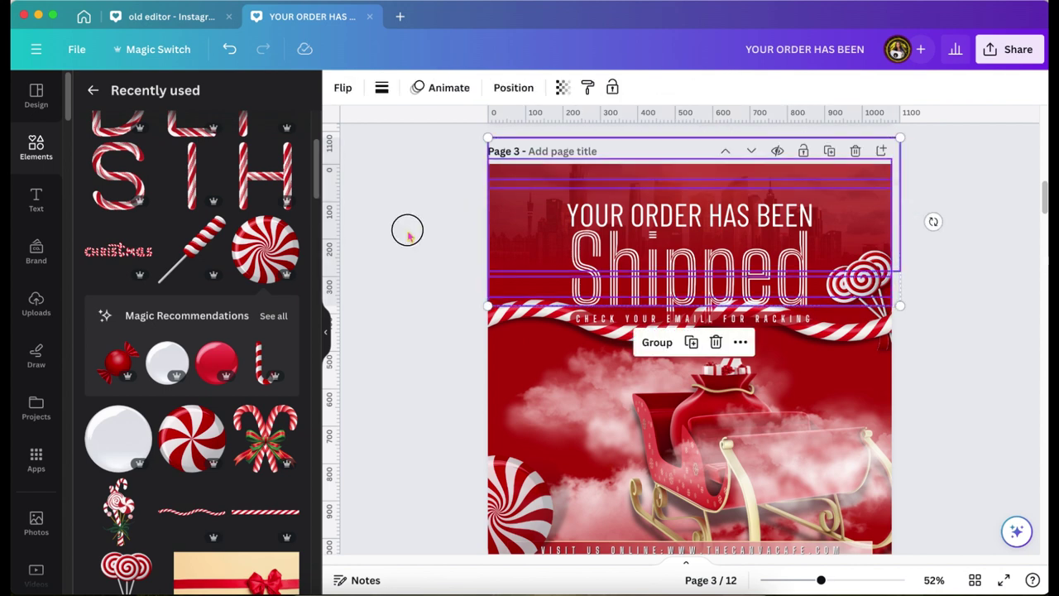
pyautogui.click(529, 170)
pyautogui.click(444, 88)
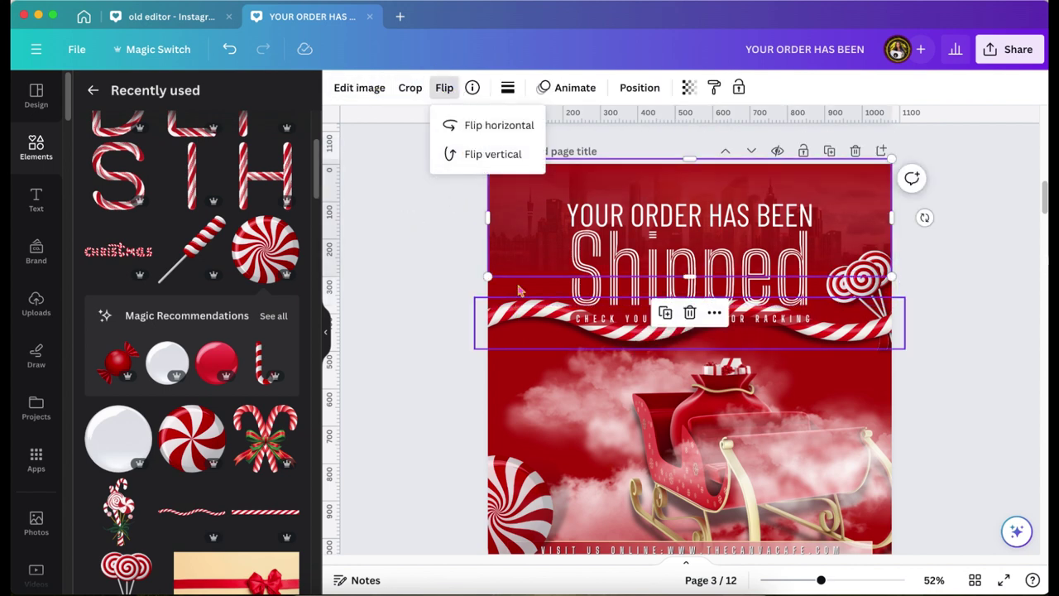
pyautogui.click(628, 265)
pyautogui.click(968, 187)
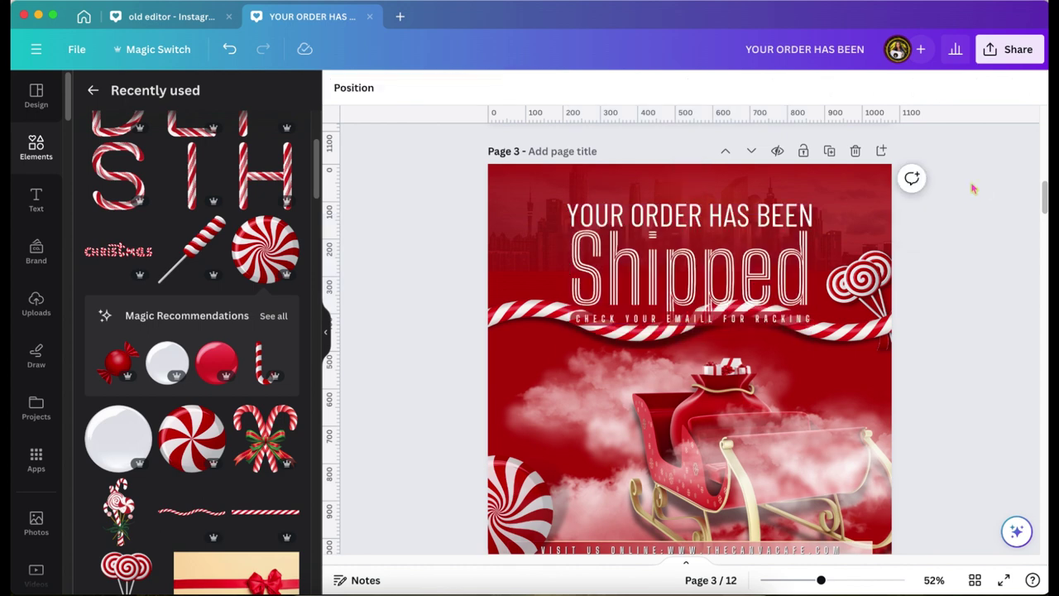
# Try removing the gradient overlay and repositioning the skyline image behind the heading on page 3
pyautogui.click(517, 269)
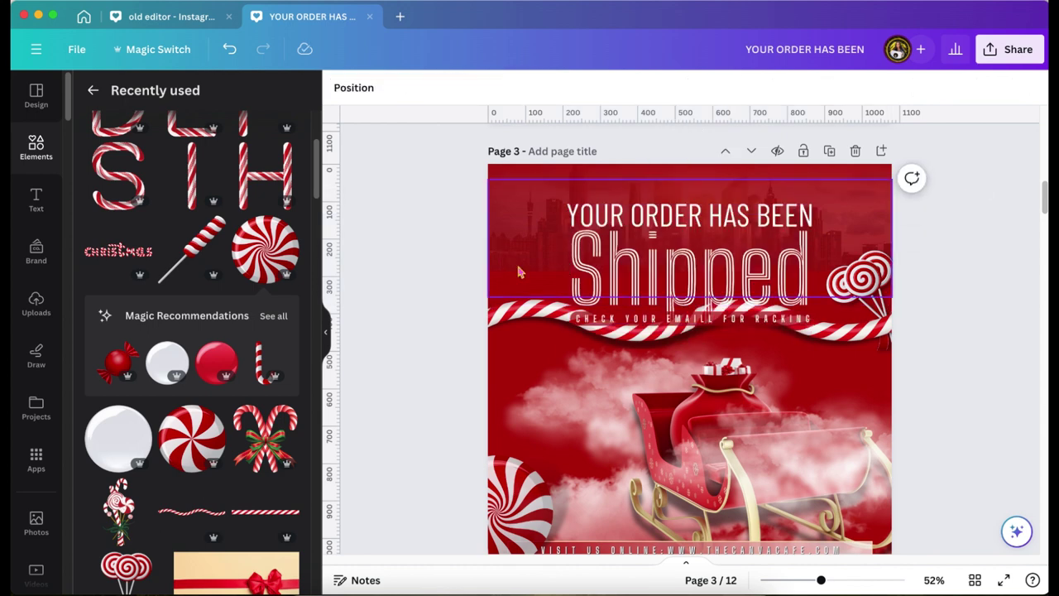
pyautogui.click(520, 272)
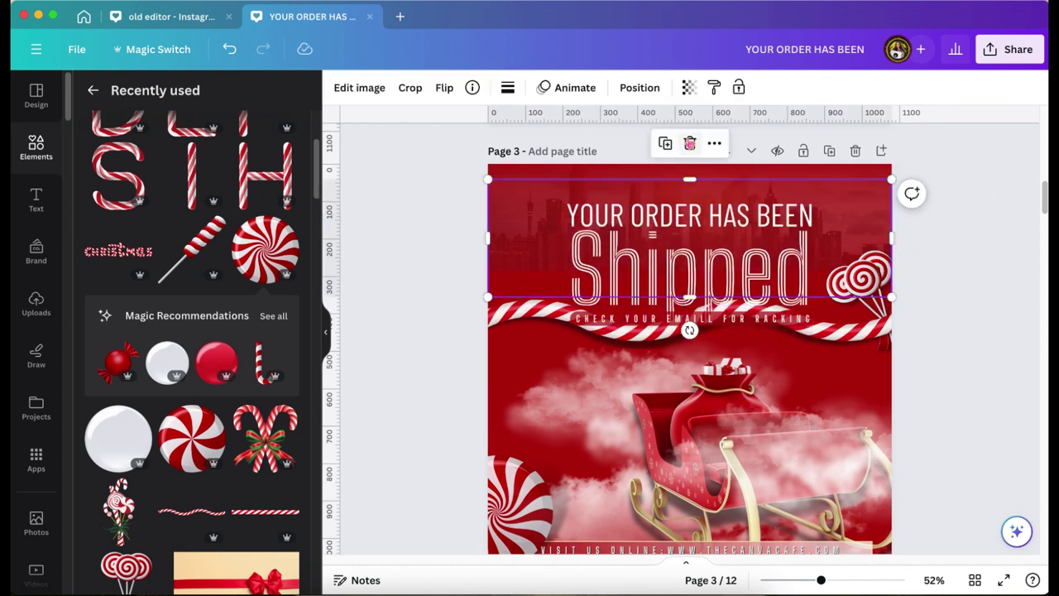
pyautogui.click(521, 256)
pyautogui.click(523, 248)
pyautogui.click(520, 269)
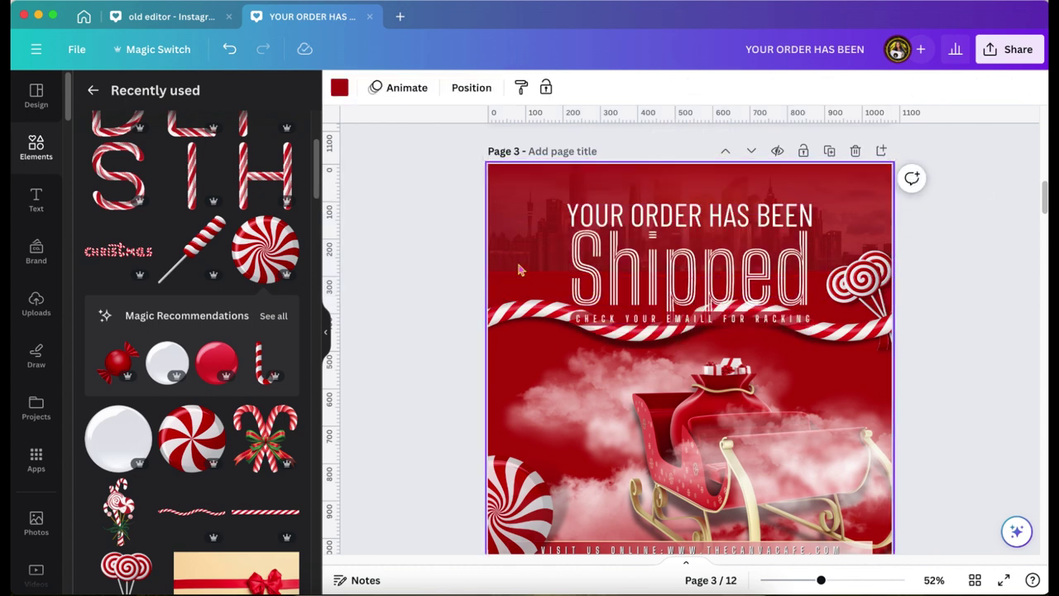
pyautogui.click(520, 269)
pyautogui.moveTo(525, 240); pyautogui.dragTo(612, 179)
pyautogui.click(232, 49)
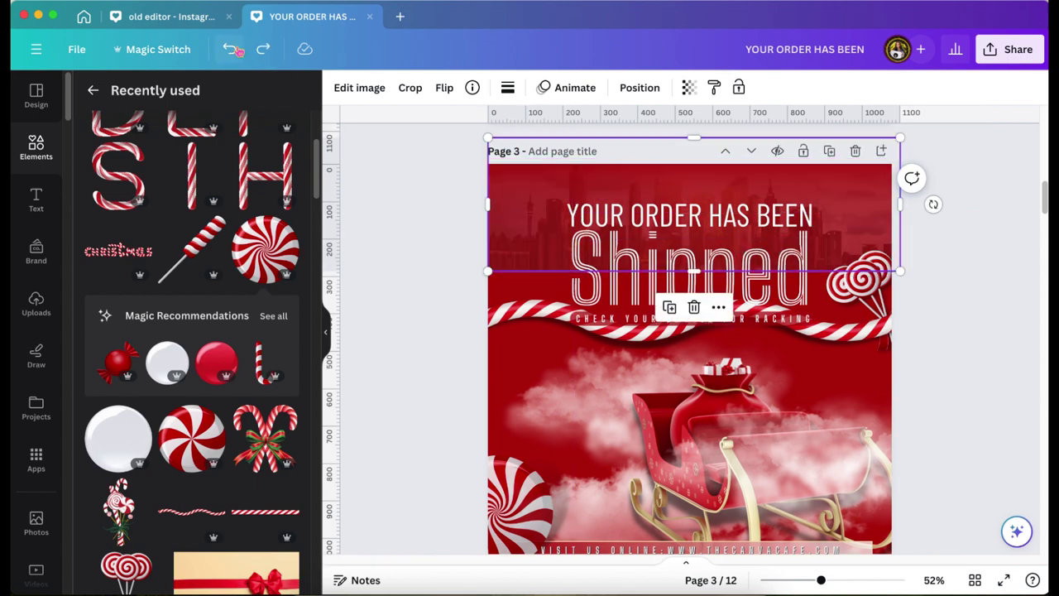
# Change the background colour of page 3 from the document colours to black
pyautogui.moveTo(670, 327); pyautogui.dragTo(502, 359)
pyautogui.click(529, 198)
pyautogui.click(338, 87)
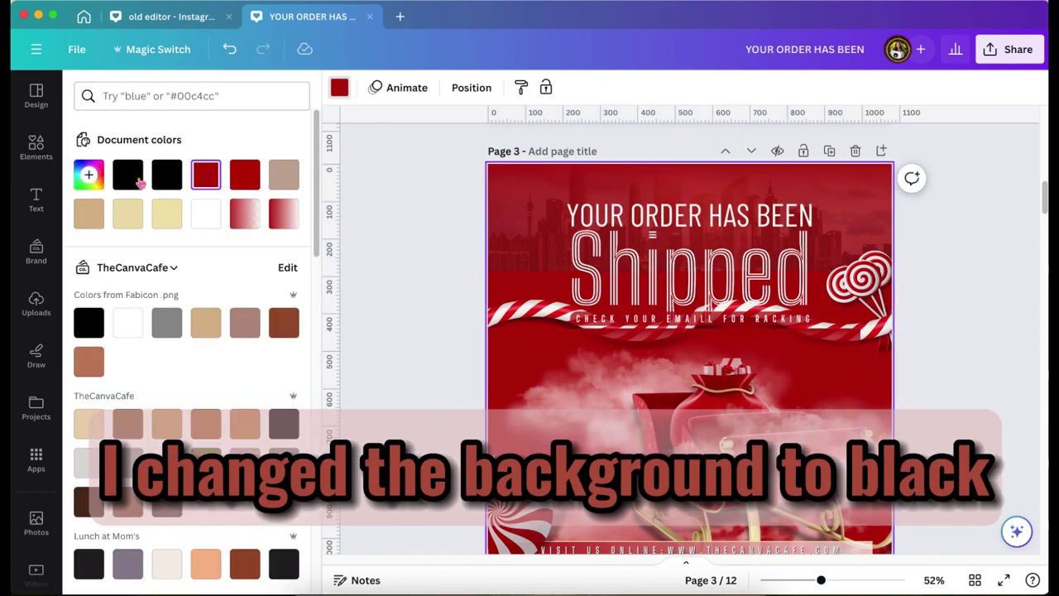
pyautogui.click(128, 174)
# Flip the red gradient overlay vertically over the skyline on page 3 and move it backward behind the lollipops
pyautogui.moveTo(520, 256); pyautogui.dragTo(516, 217)
pyautogui.click(444, 88)
pyautogui.click(454, 154)
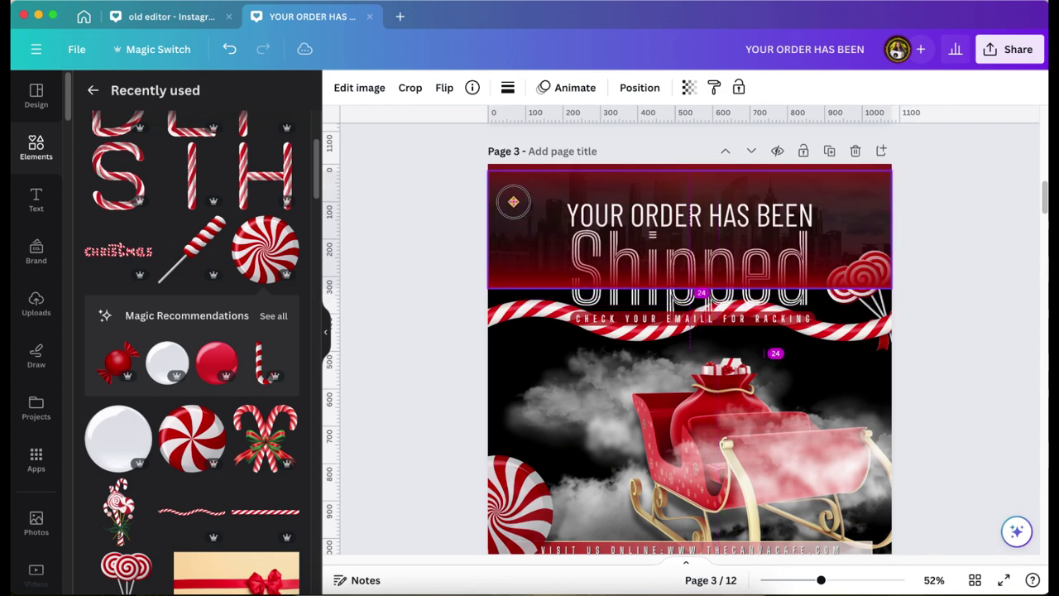
pyautogui.click(513, 201)
pyautogui.click(639, 87)
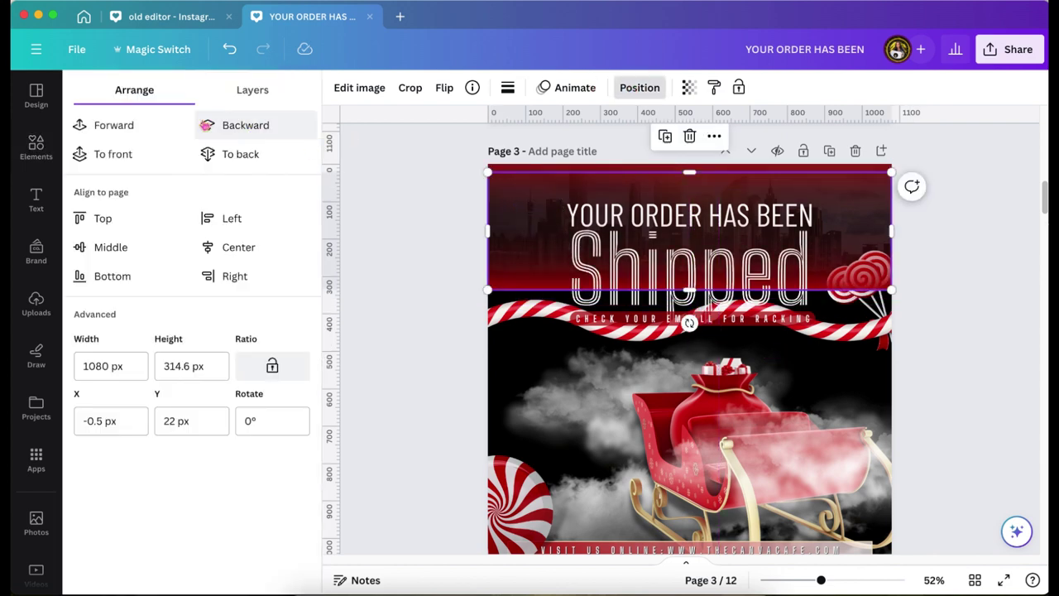
pyautogui.click(208, 126)
# Apply a Duotone effect with black shadows and black highlights to the background image behind the heading on page 3
pyautogui.click(359, 87)
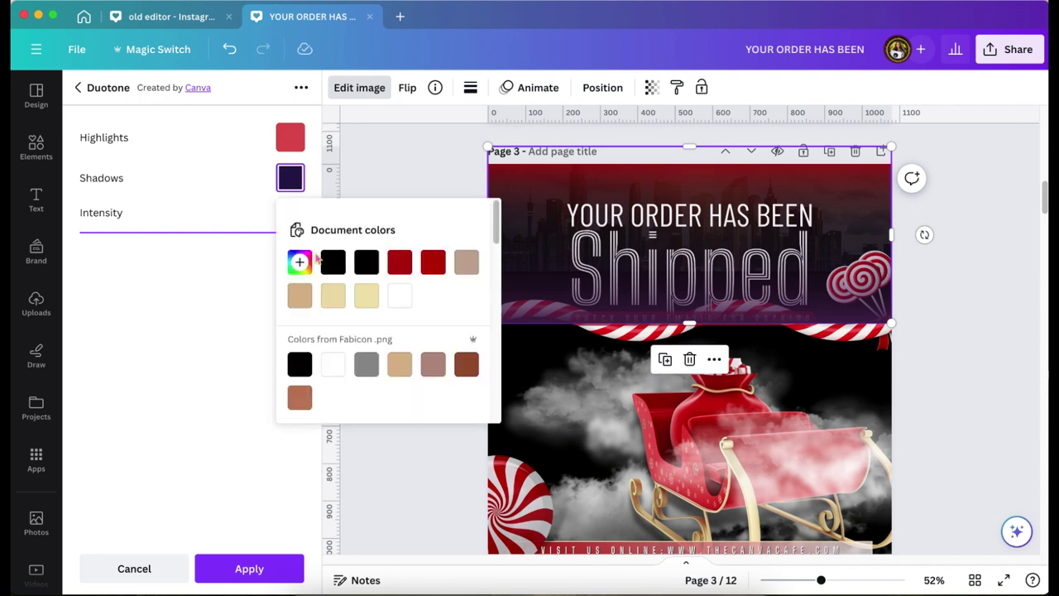
pyautogui.click(332, 262)
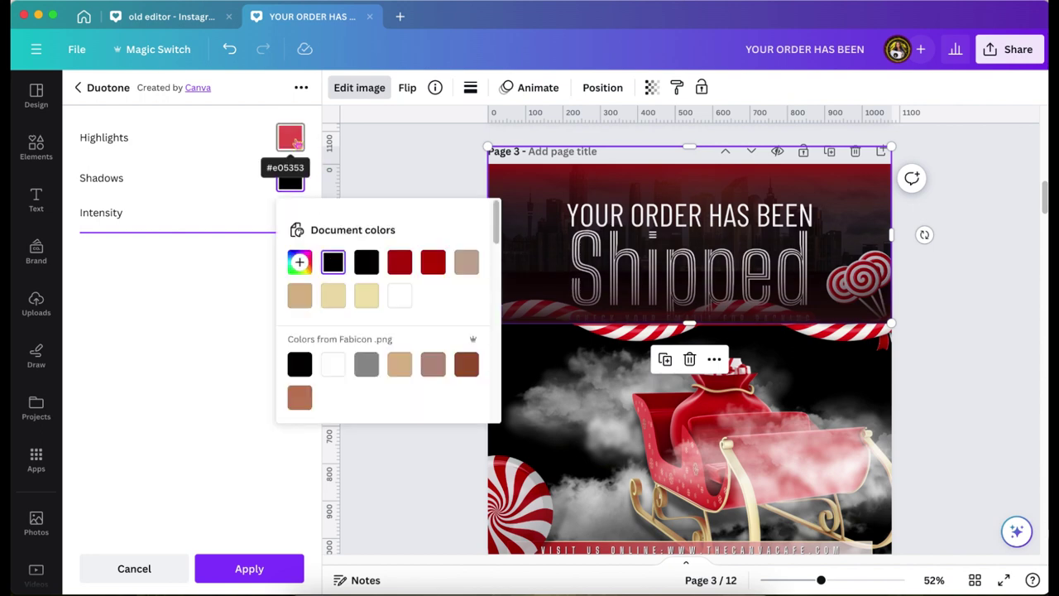
pyautogui.click(296, 144)
pyautogui.click(296, 144)
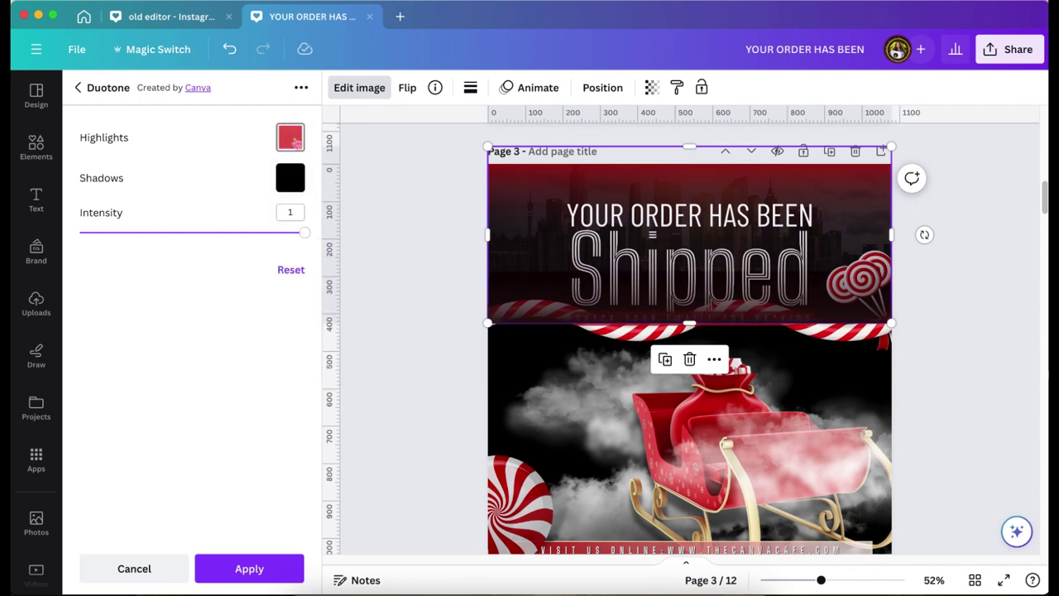
pyautogui.click(295, 144)
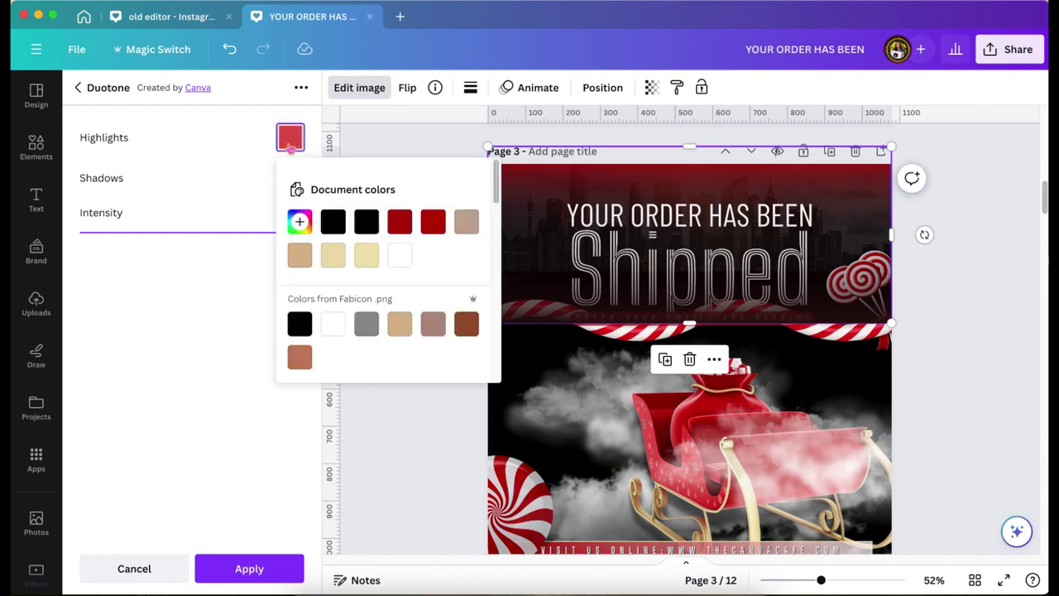
pyautogui.click(332, 221)
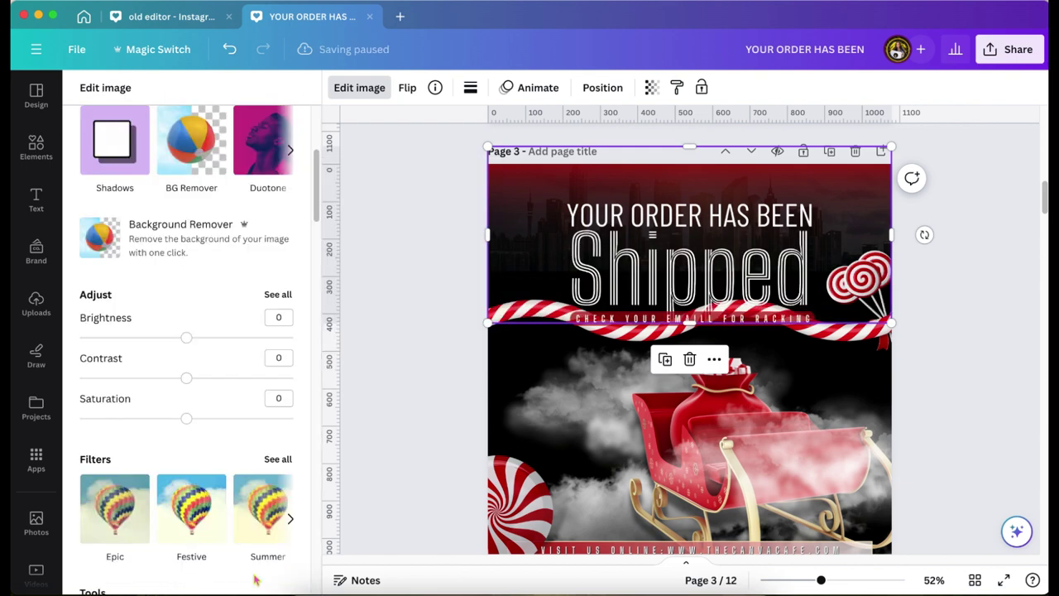
pyautogui.click(252, 569)
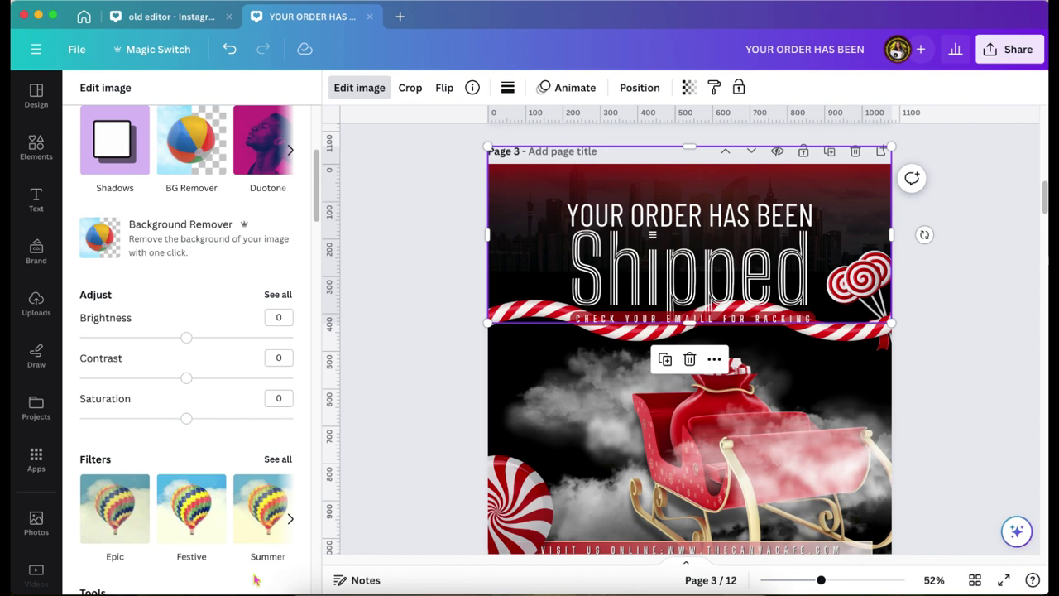
pyautogui.click(427, 379)
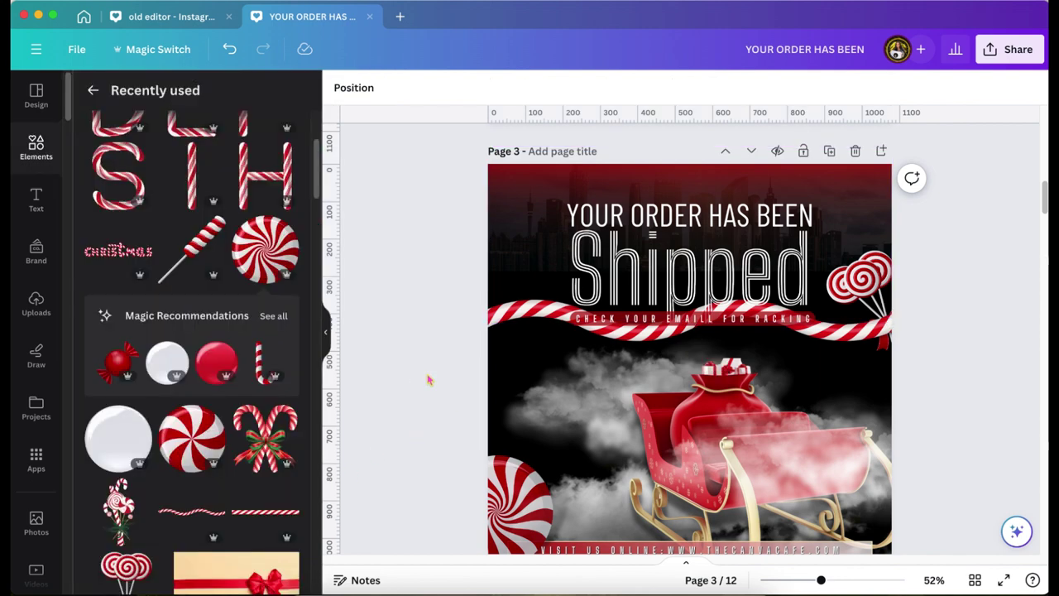
pyautogui.scroll(-1, 427, 379)
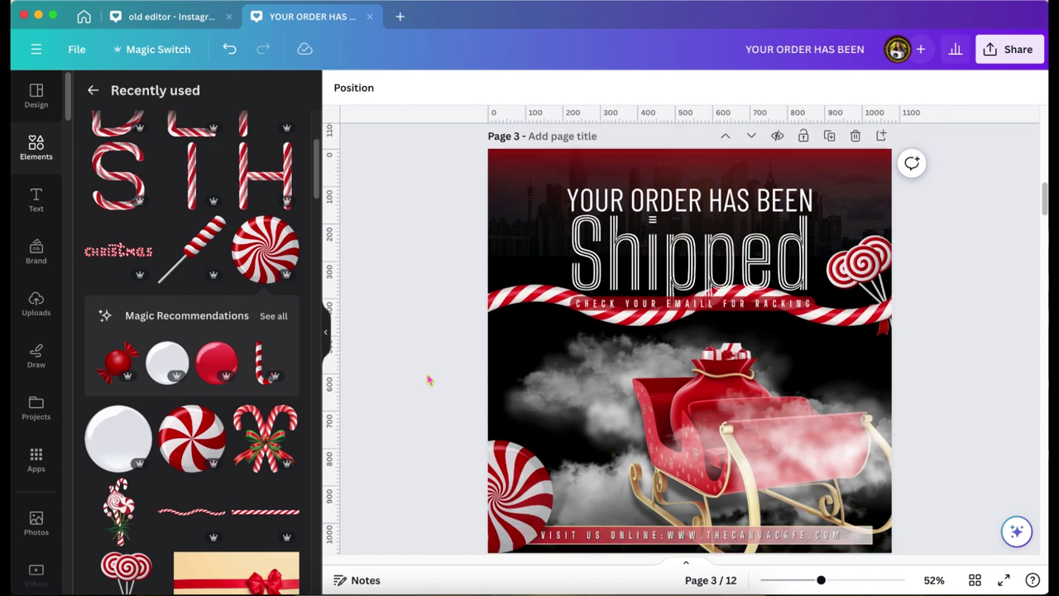
pyautogui.scroll(-1, 427, 379)
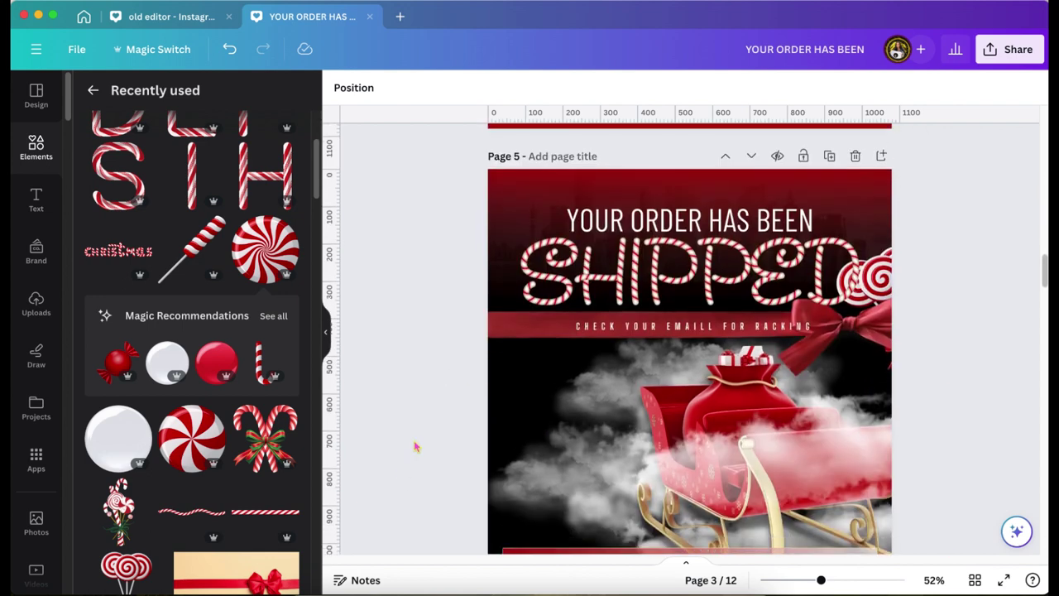
pyautogui.scroll(-2, 416, 447)
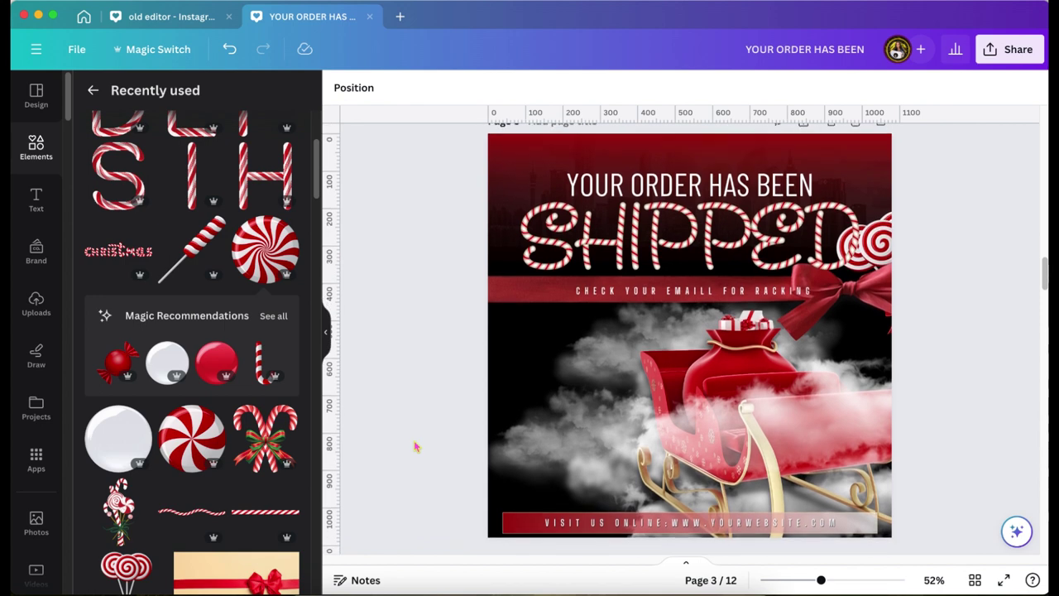